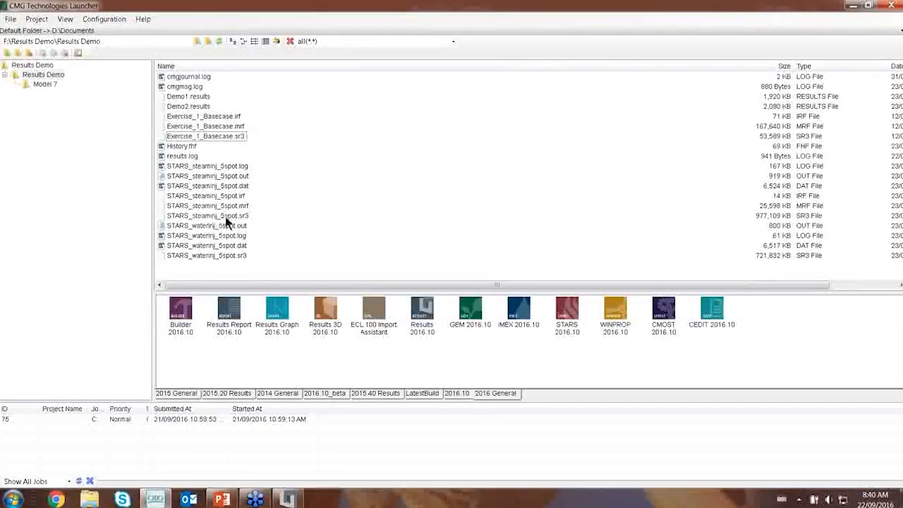
Step: Open STARS_steaminj_5spot.sr3 in Results 2016.10, maximize the window and add STARS_waterinj_5spot.sr3 as a second data source
{"action": "left_click_drag", "start_coordinate": [225, 216], "coordinate": [422, 319]}
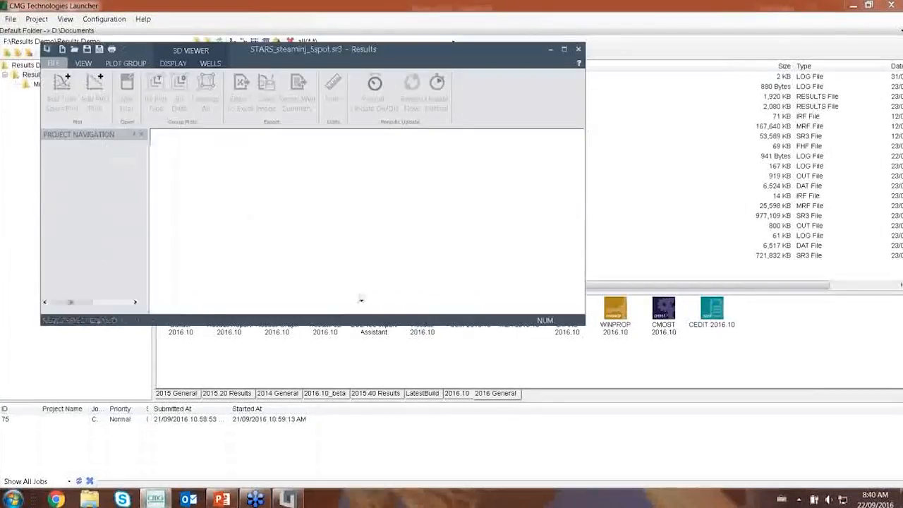
{"action": "double_click", "coordinate": [372, 53]}
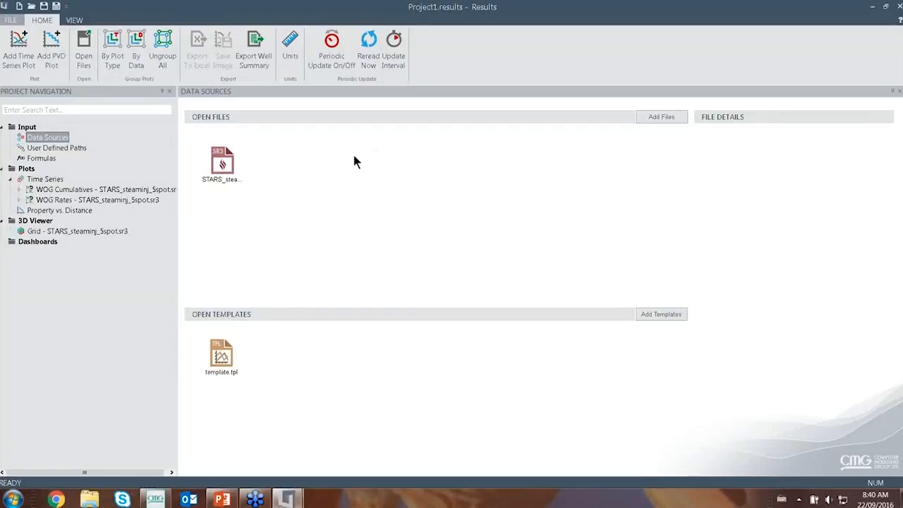
{"action": "left_click", "coordinate": [649, 117]}
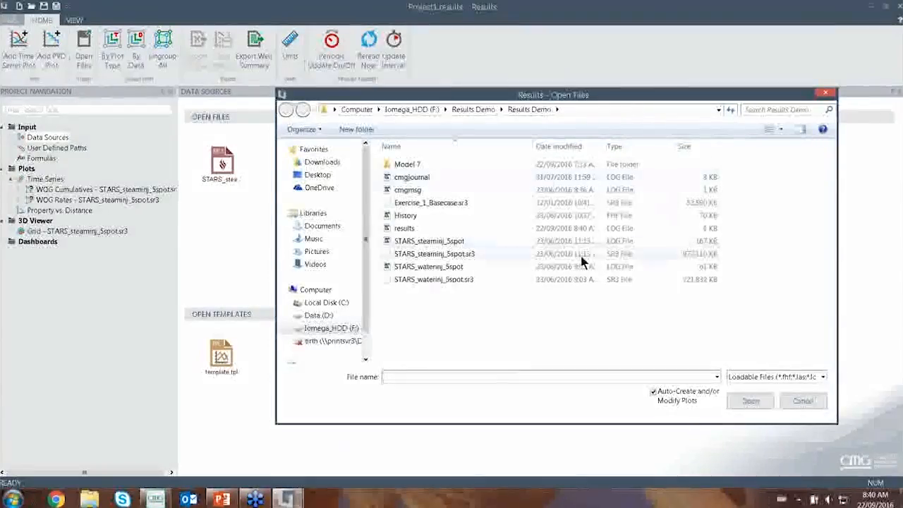
{"action": "left_click", "coordinate": [473, 281]}
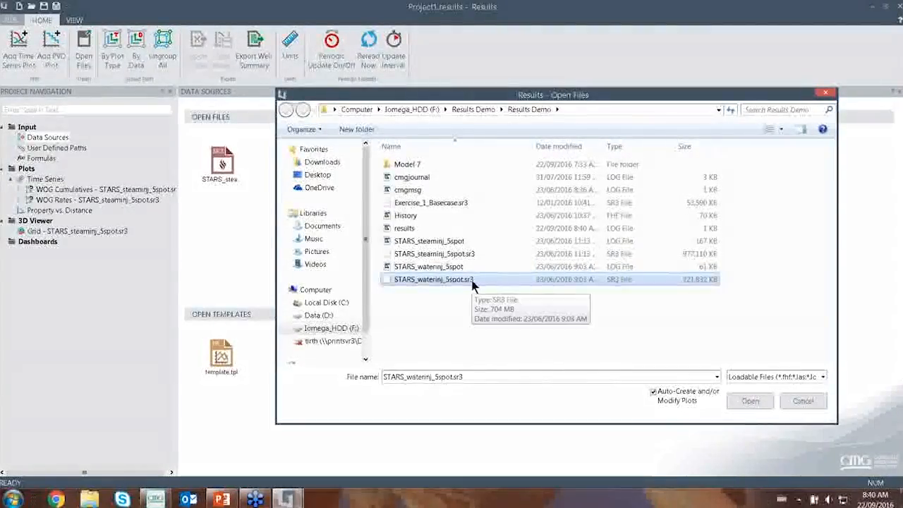
{"action": "left_click", "coordinate": [750, 400]}
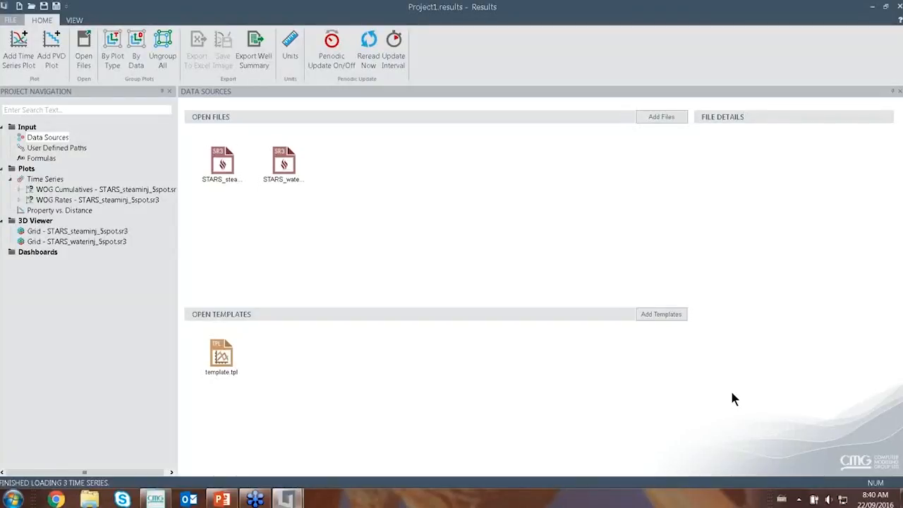
Step: Set the alias of the STARS_steaminj_5spot.sr3 data source to SteamInj
{"action": "left_click", "coordinate": [222, 169]}
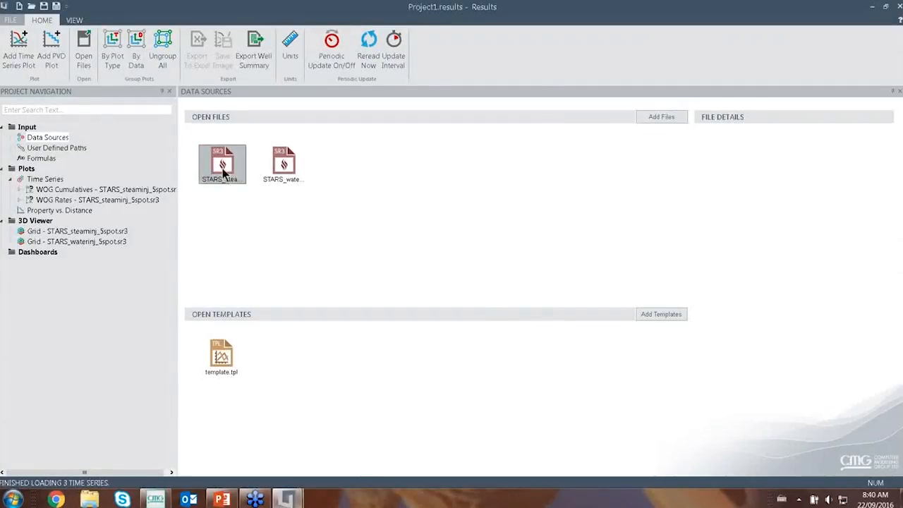
{"action": "right_click", "coordinate": [225, 178]}
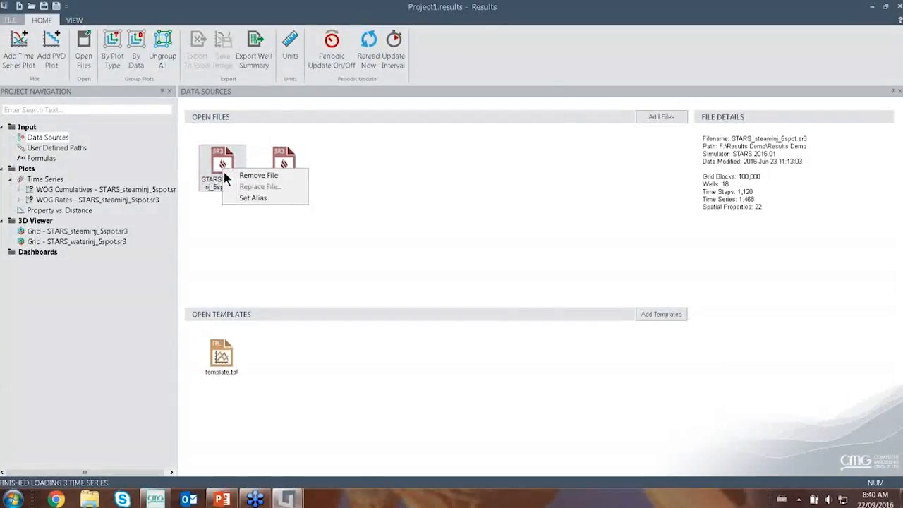
{"action": "left_click", "coordinate": [248, 198]}
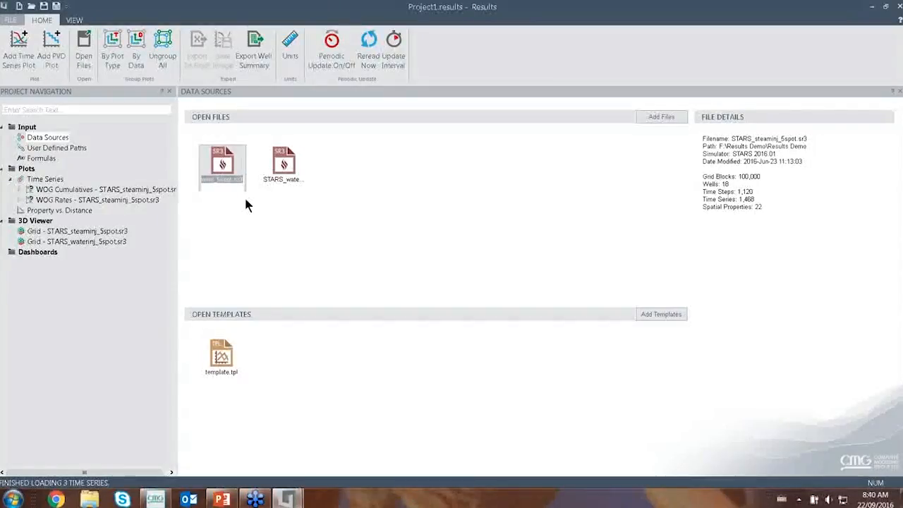
{"action": "type", "text": "SteamInj"}
{"action": "key", "text": "Return"}
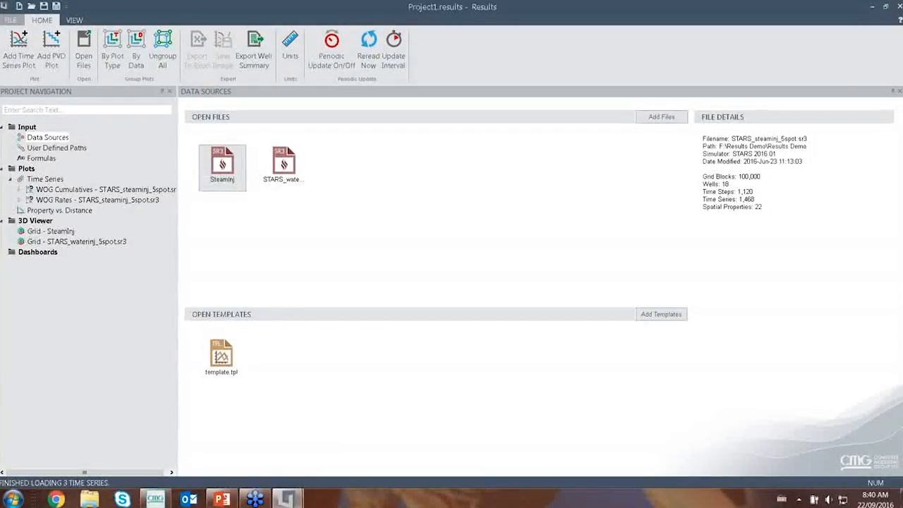
Step: Set the alias of the STARS_waterinj_5spot.sr3 data source to WaterInj
{"action": "right_click", "coordinate": [274, 183]}
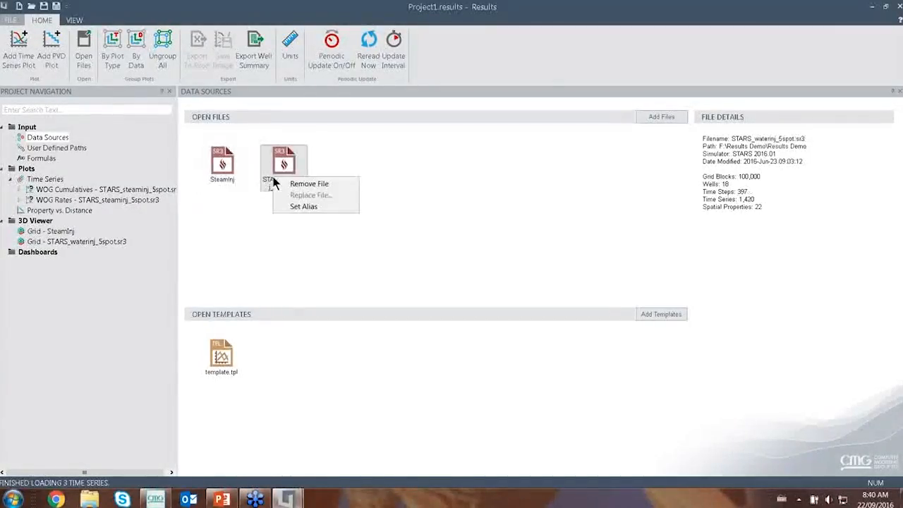
{"action": "left_click", "coordinate": [293, 207]}
{"action": "type", "text": "Wa"}
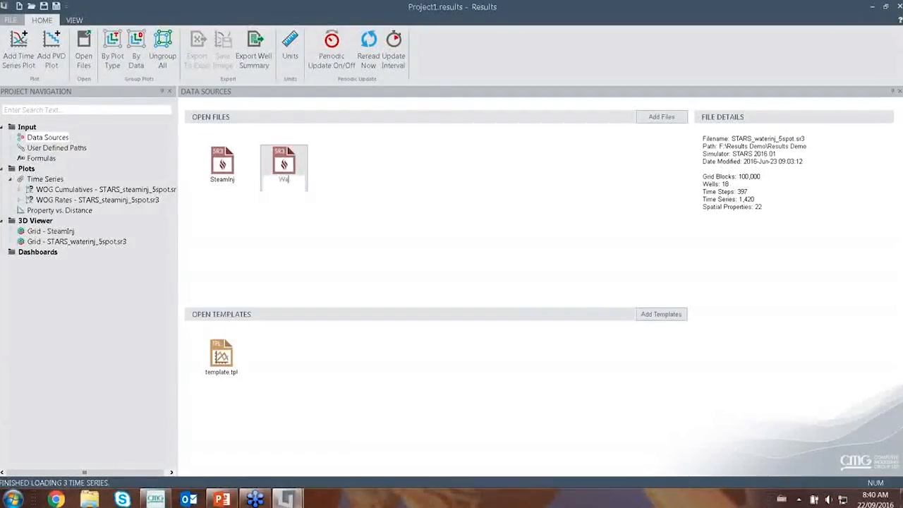
{"action": "type", "text": "terInj"}
{"action": "key", "text": "Return"}
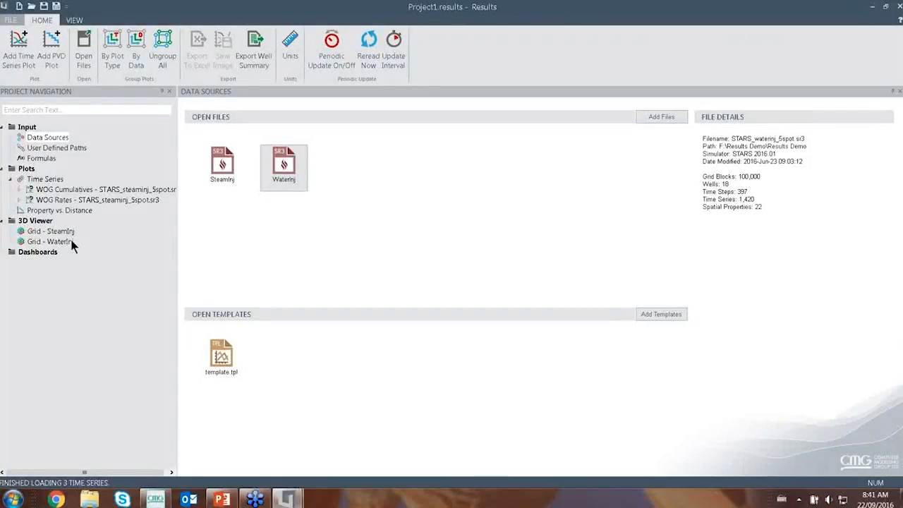
Step: Compare the file details of the SteamInj and WaterInj data sources
{"action": "left_click", "coordinate": [209, 181]}
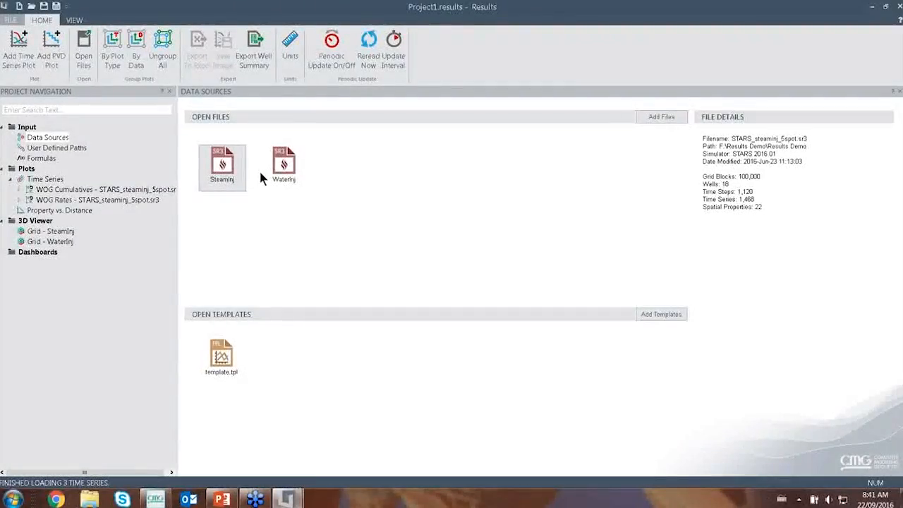
{"action": "left_click", "coordinate": [280, 177]}
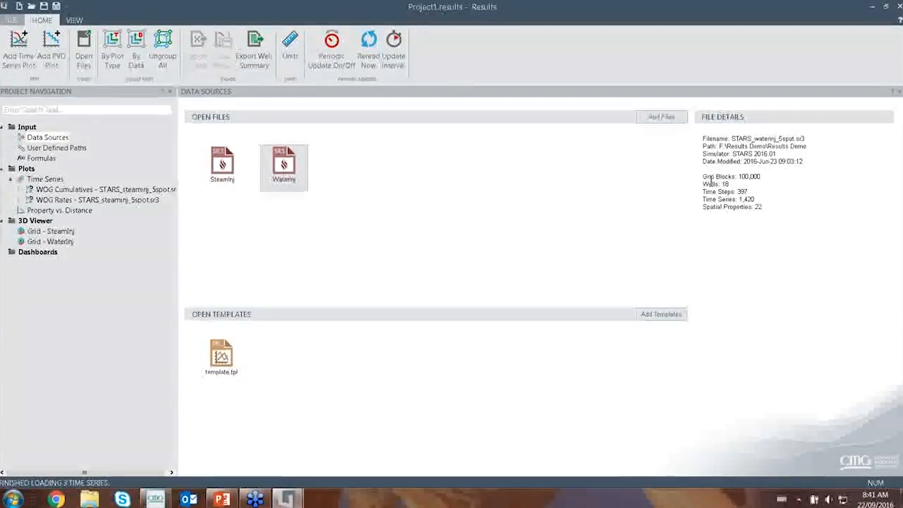
{"action": "left_click", "coordinate": [222, 174]}
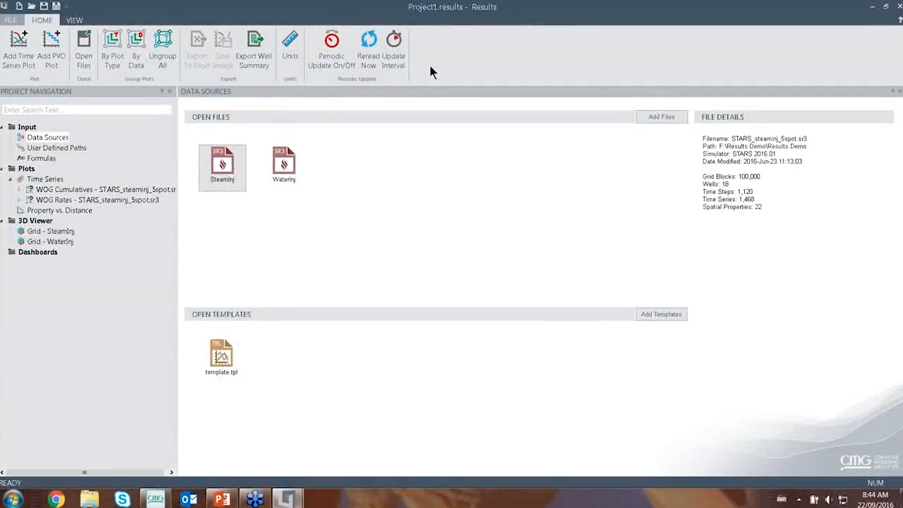
Step: Check the project's unit system settings and close them without changes
{"action": "left_click", "coordinate": [287, 65]}
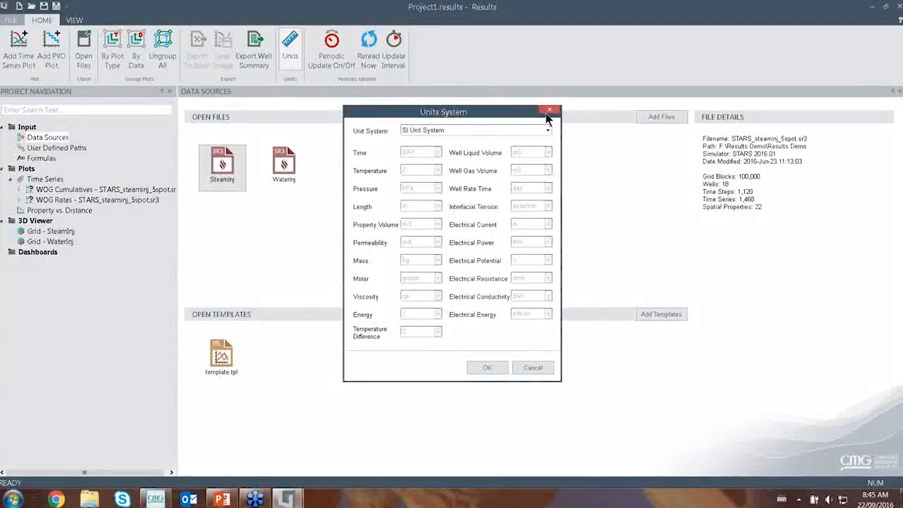
{"action": "left_click", "coordinate": [549, 111]}
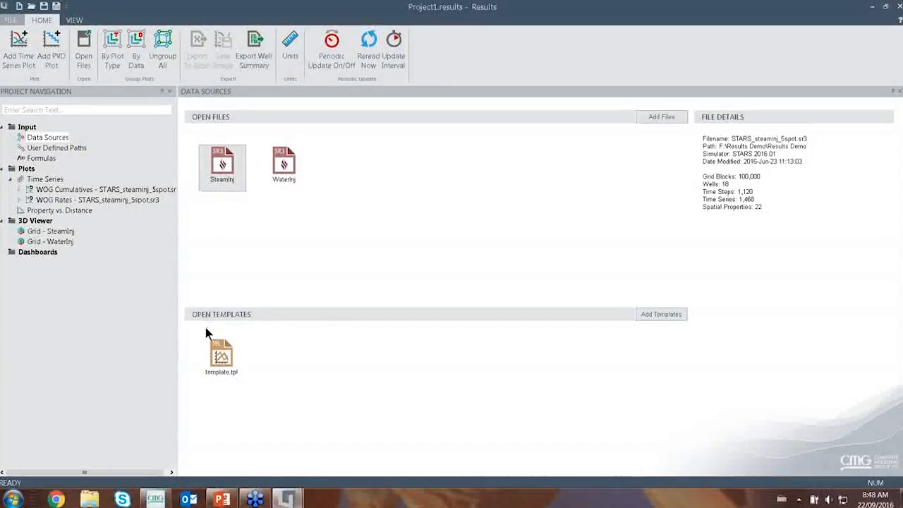
{"action": "left_click", "coordinate": [204, 359]}
Step: Open the WOG Cumulatives plots of Well 6 and Well 8 and the WOG Rates plot of Well 4
{"action": "left_click", "coordinate": [20, 190]}
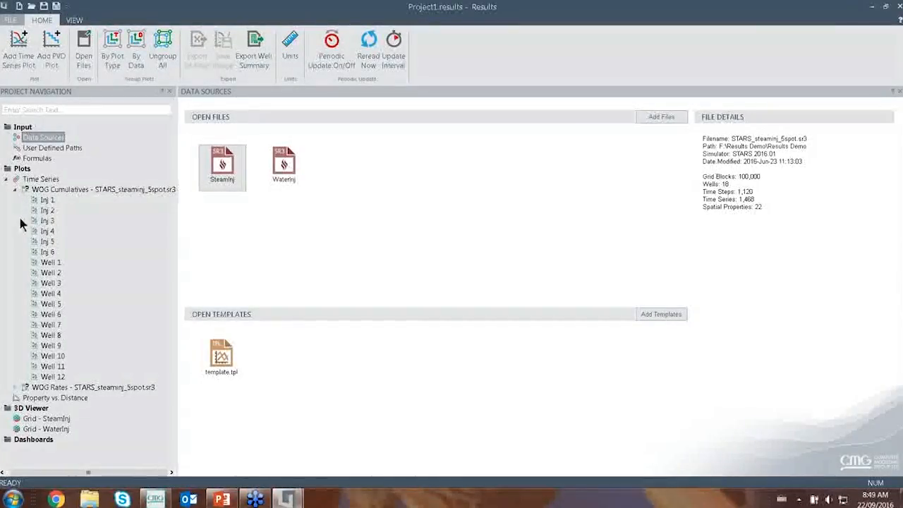
{"action": "left_click", "coordinate": [16, 389]}
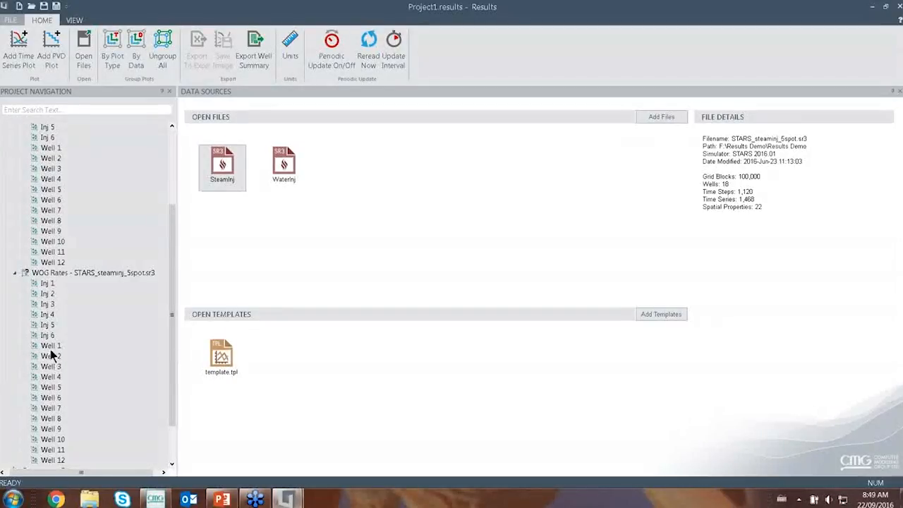
{"action": "double_click", "coordinate": [54, 200]}
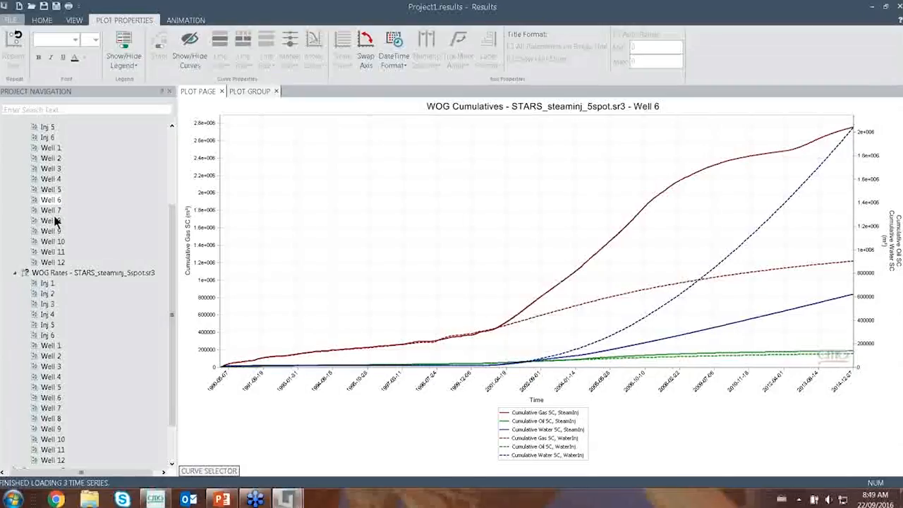
{"action": "left_click", "coordinate": [55, 220]}
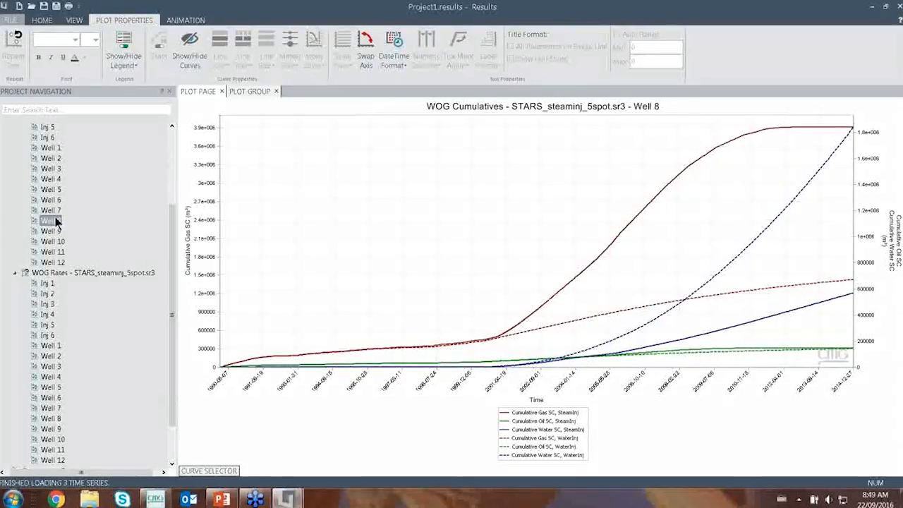
{"action": "left_click", "coordinate": [53, 377]}
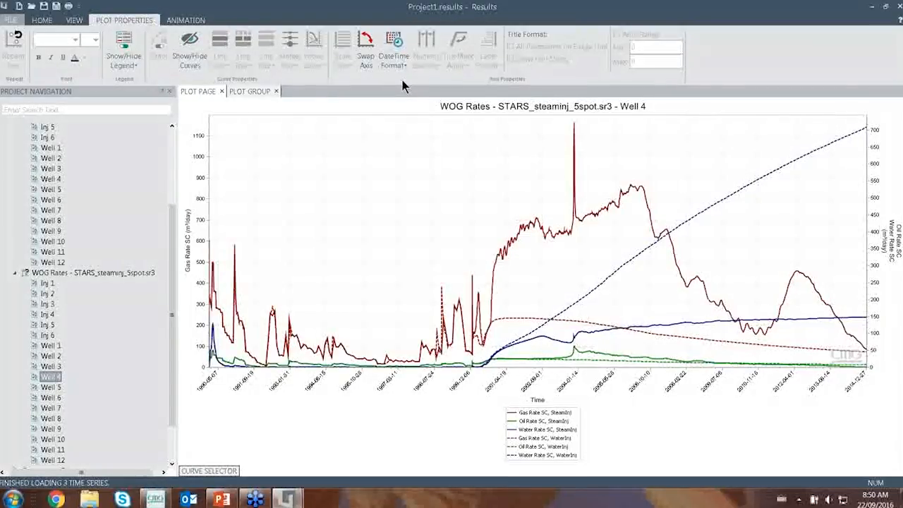
Step: Toggle the Well 4 plot's legend off and on, and check which curves can be shown or hidden
{"action": "left_click", "coordinate": [130, 47]}
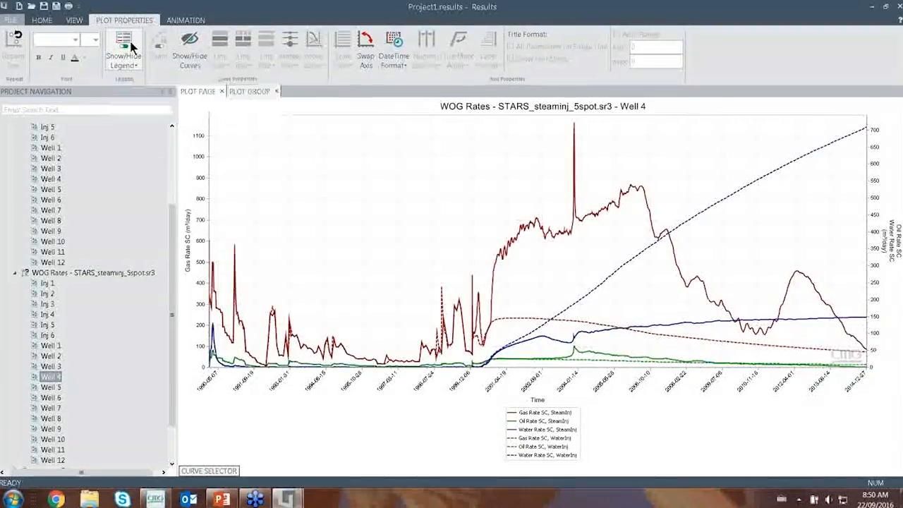
{"action": "left_click", "coordinate": [131, 47]}
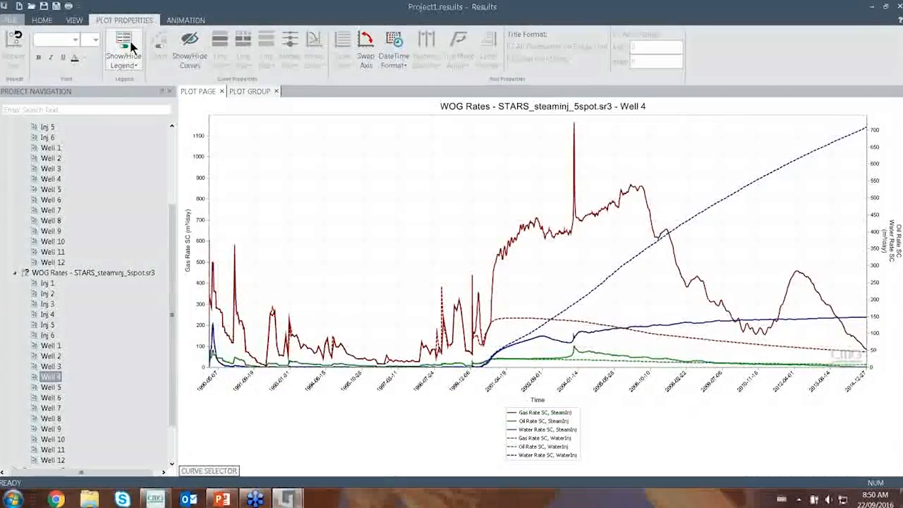
{"action": "left_click", "coordinate": [188, 62]}
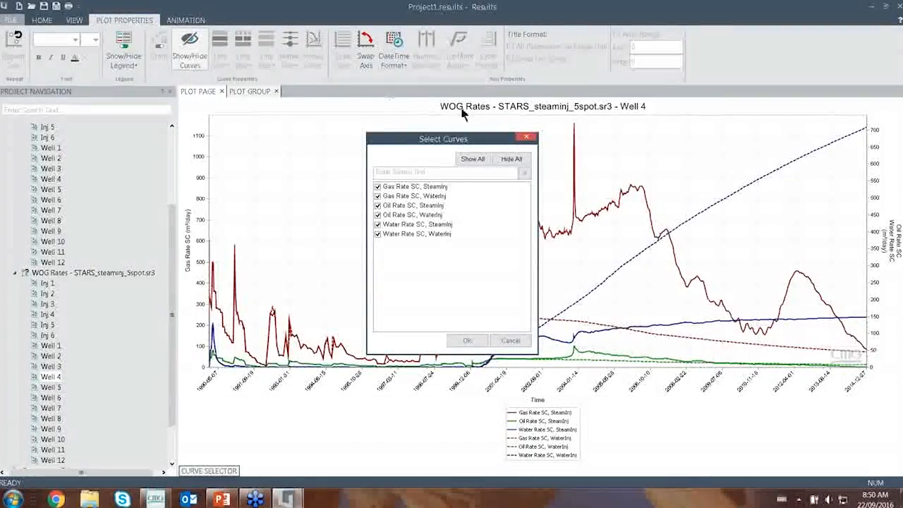
{"action": "left_click", "coordinate": [527, 138]}
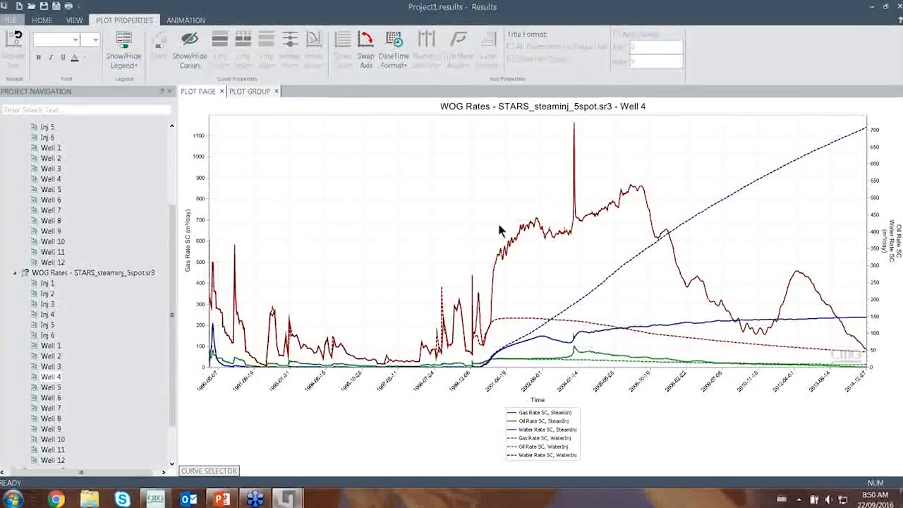
Step: Recolor the Gas Rate SC, SteamInj curve on the Well 4 rates plot bright red and give it a thicker line
{"action": "mouse_move", "coordinate": [517, 240]}
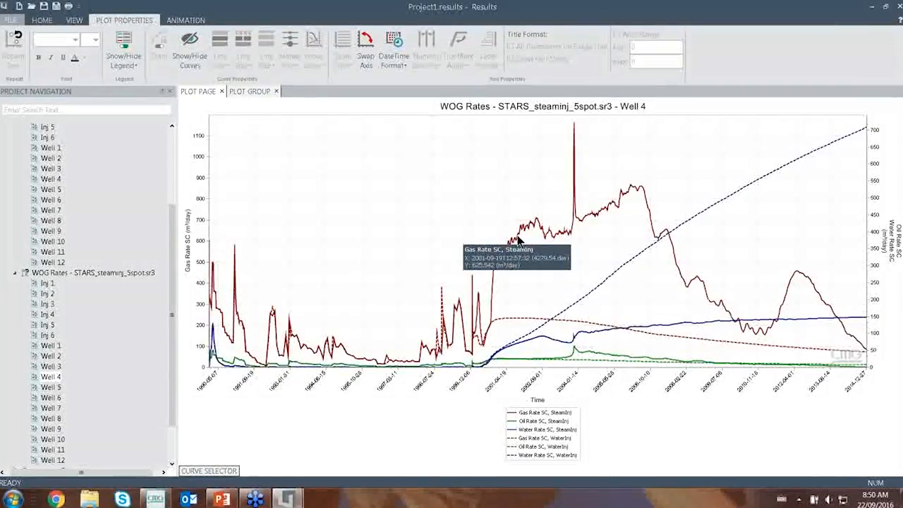
{"action": "left_click", "coordinate": [517, 240]}
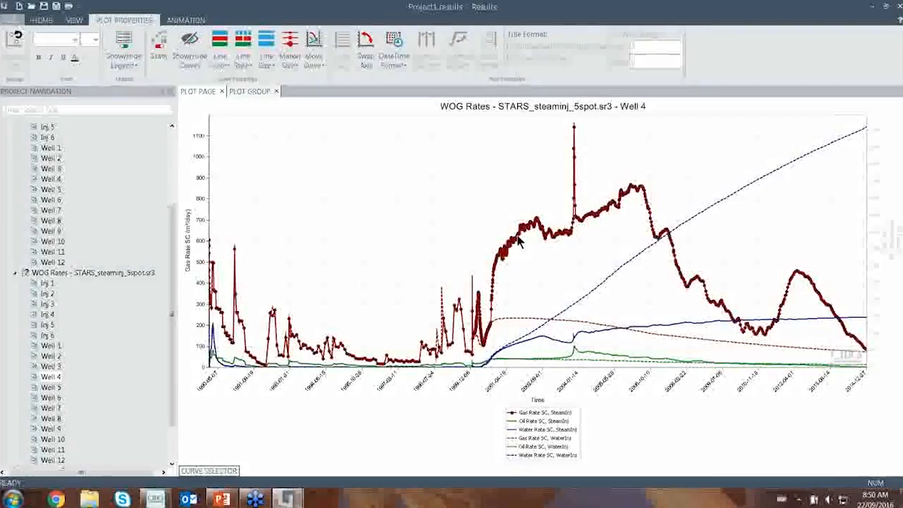
{"action": "mouse_move", "coordinate": [518, 241]}
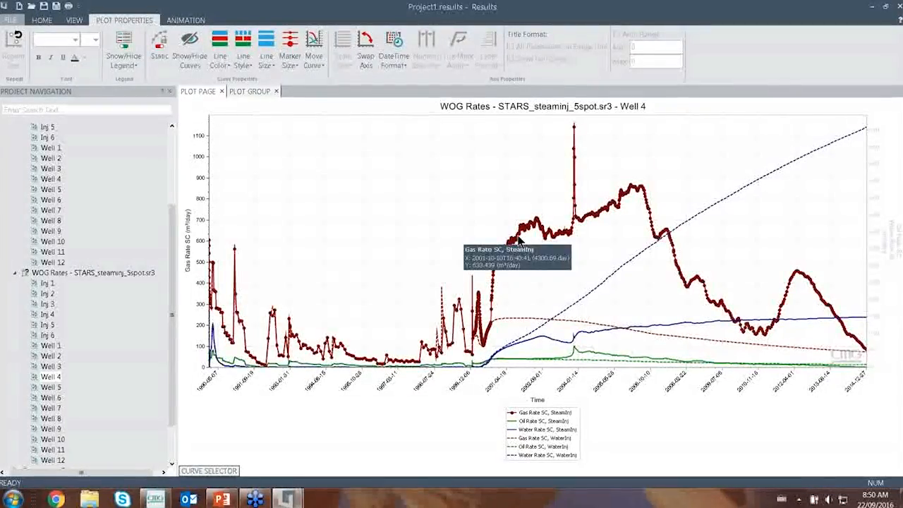
{"action": "left_click", "coordinate": [224, 59]}
{"action": "left_click", "coordinate": [215, 92]}
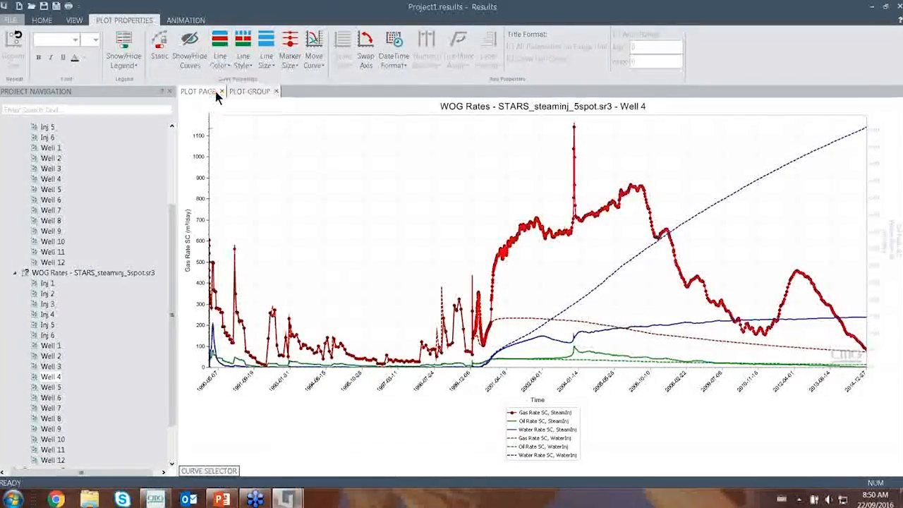
{"action": "left_click", "coordinate": [243, 60]}
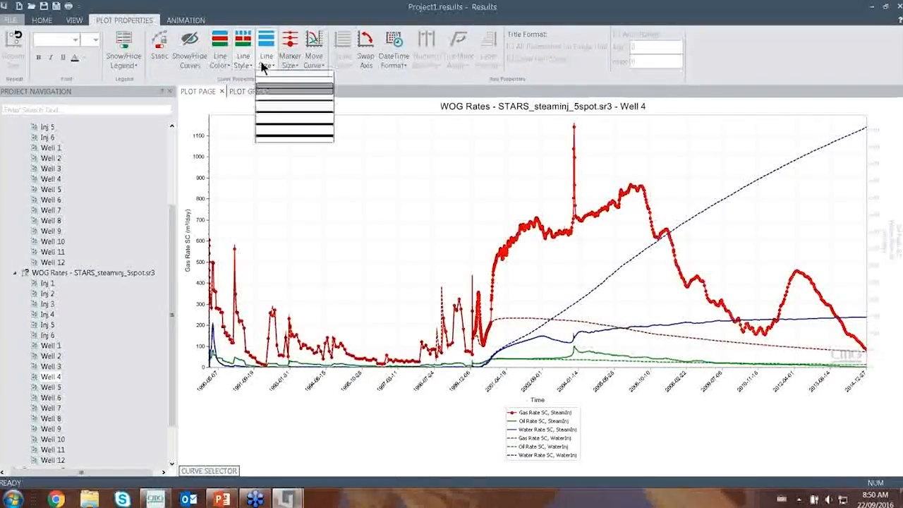
{"action": "left_click", "coordinate": [263, 116]}
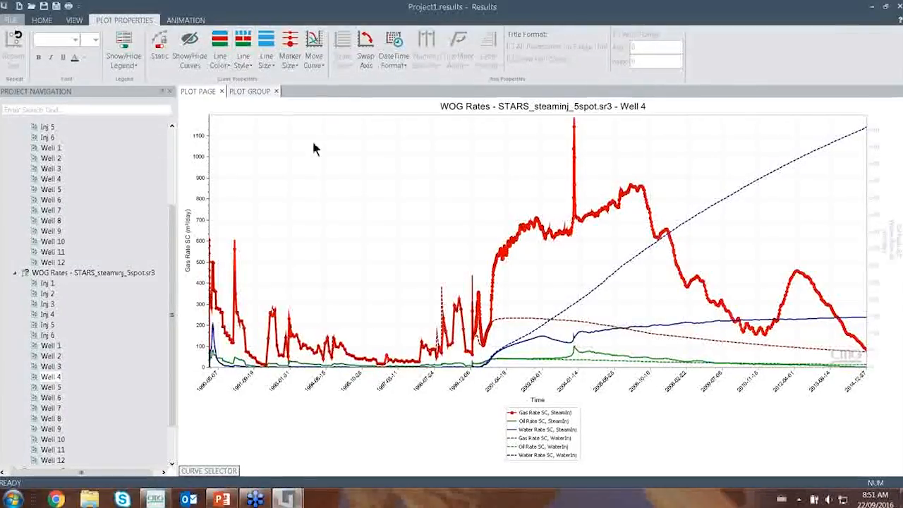
{"action": "left_click", "coordinate": [420, 202]}
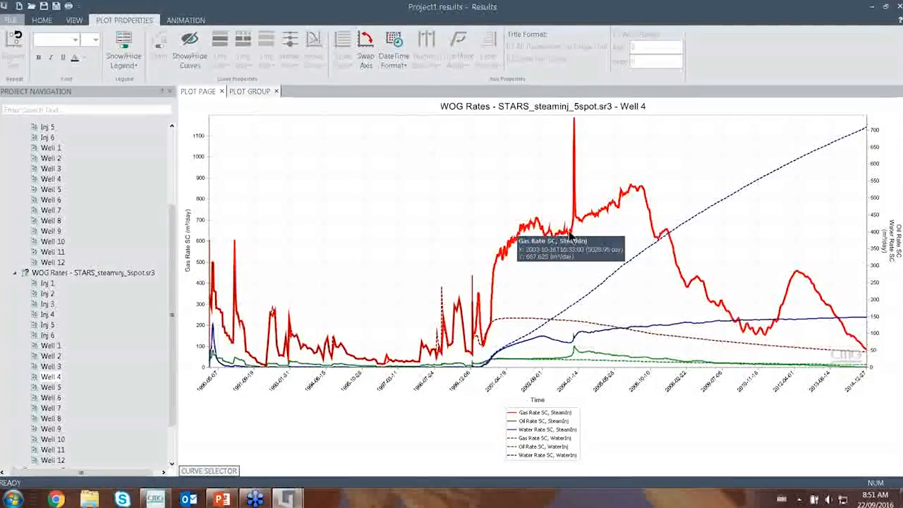
Step: Open the WOG Rates plot of Well 7 and inspect the formatting of its Gas Rate SC, SteamInj curve
{"action": "left_click", "coordinate": [57, 408]}
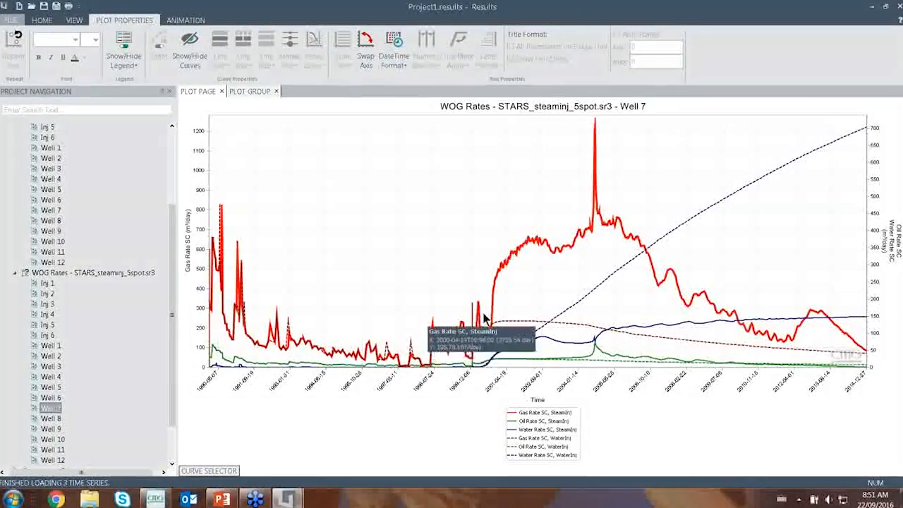
{"action": "mouse_move", "coordinate": [541, 246]}
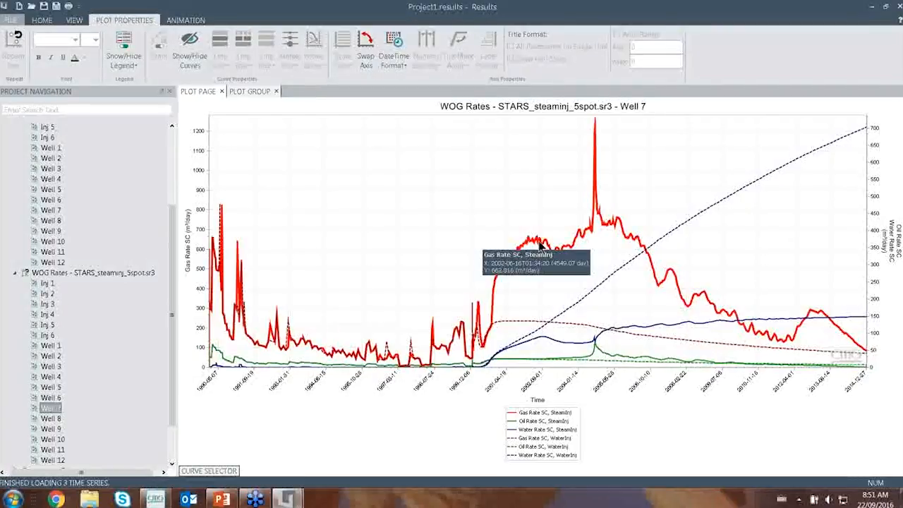
Step: Try a logarithmic scale on the Gas Rate SC axis of the Well 7 rates plot, then restore the linear scale
{"action": "left_click", "coordinate": [201, 185]}
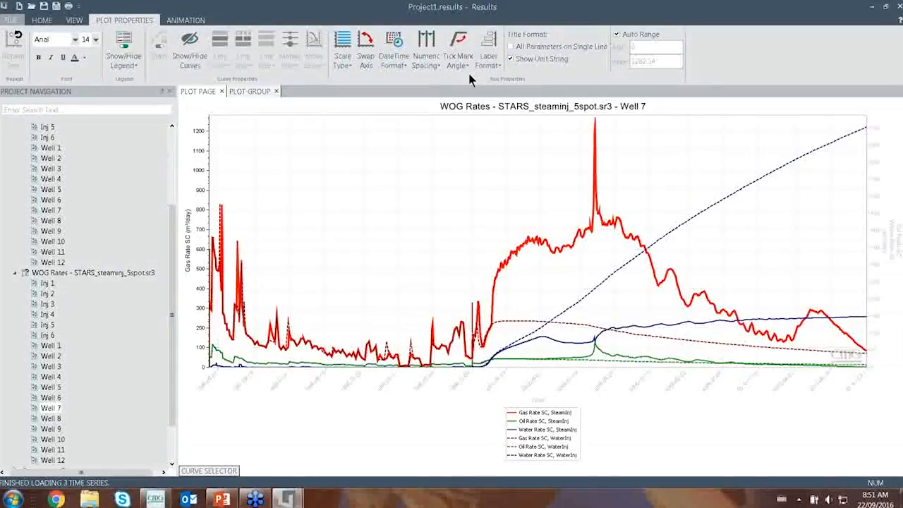
{"action": "left_click", "coordinate": [346, 65]}
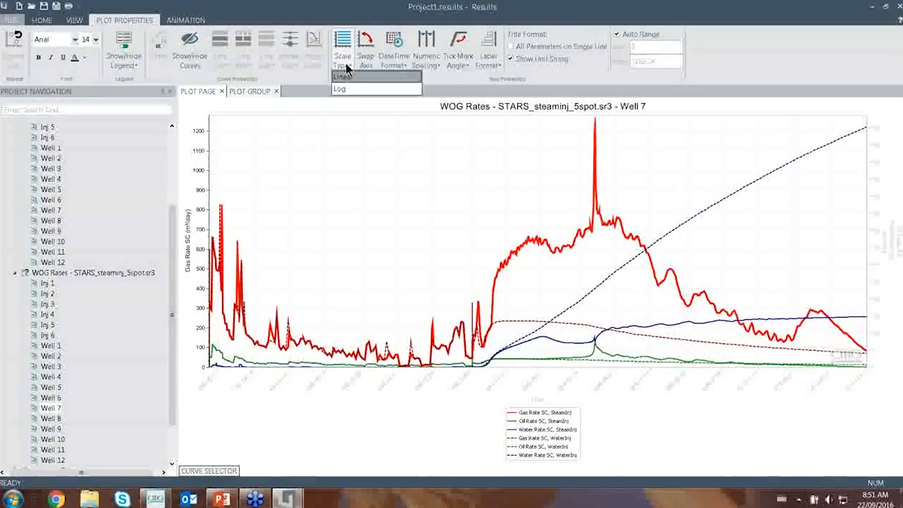
{"action": "left_click", "coordinate": [346, 88]}
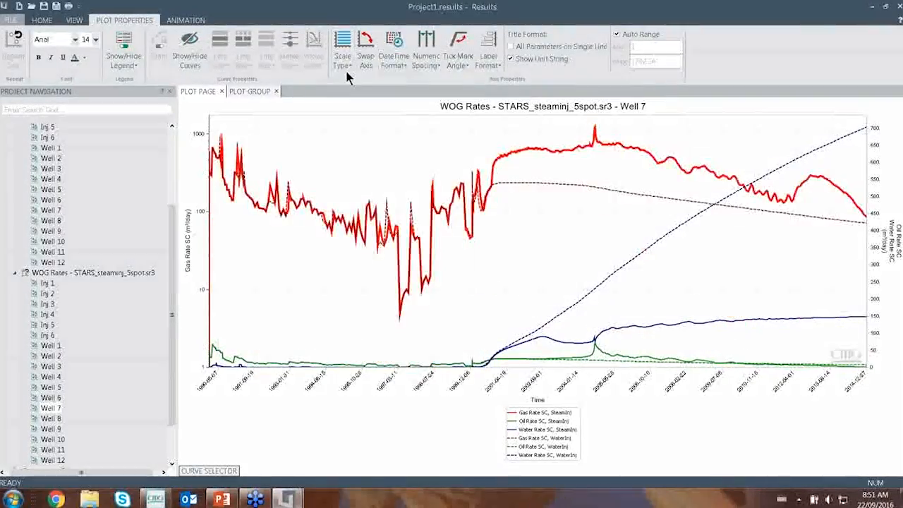
{"action": "left_click", "coordinate": [345, 64]}
{"action": "left_click", "coordinate": [345, 78]}
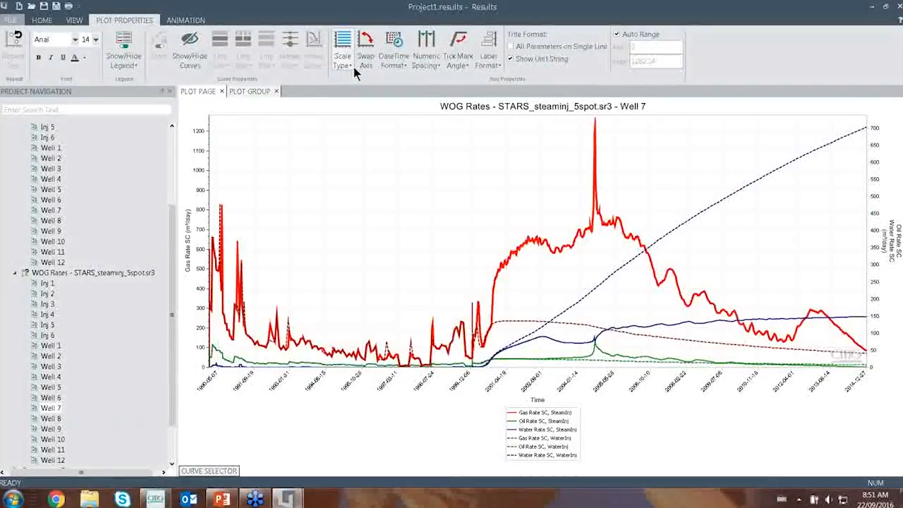
Step: Try swapping the Gas Rate SC axis and turning off its automatic range, restoring both settings
{"action": "left_click", "coordinate": [363, 64]}
{"action": "left_click", "coordinate": [363, 64]}
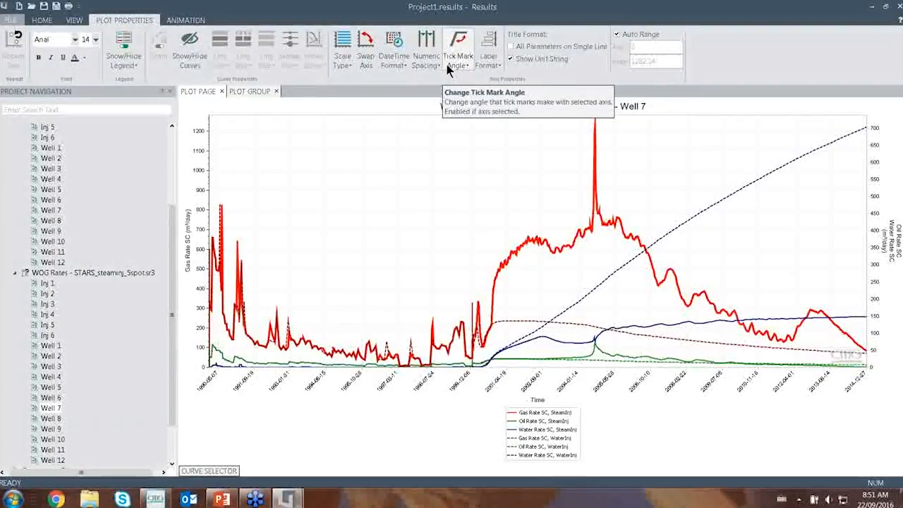
{"action": "left_click", "coordinate": [616, 34]}
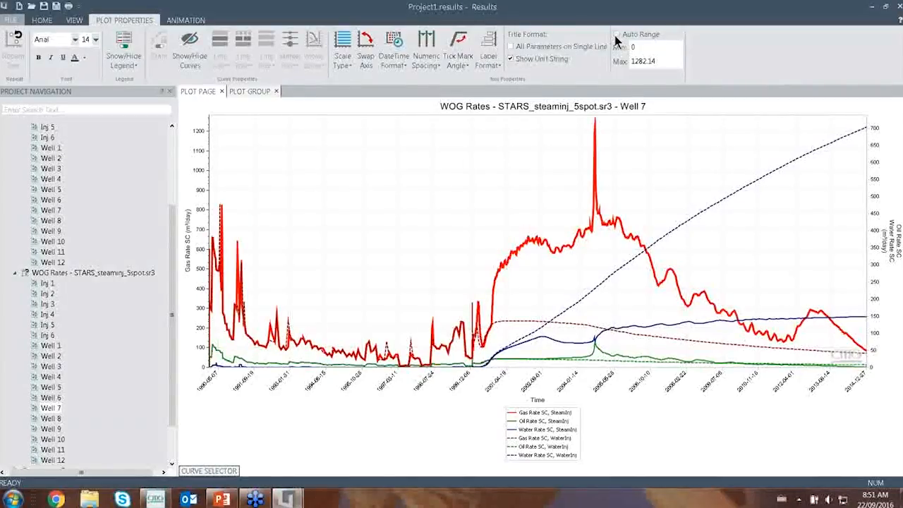
{"action": "double_click", "coordinate": [634, 61]}
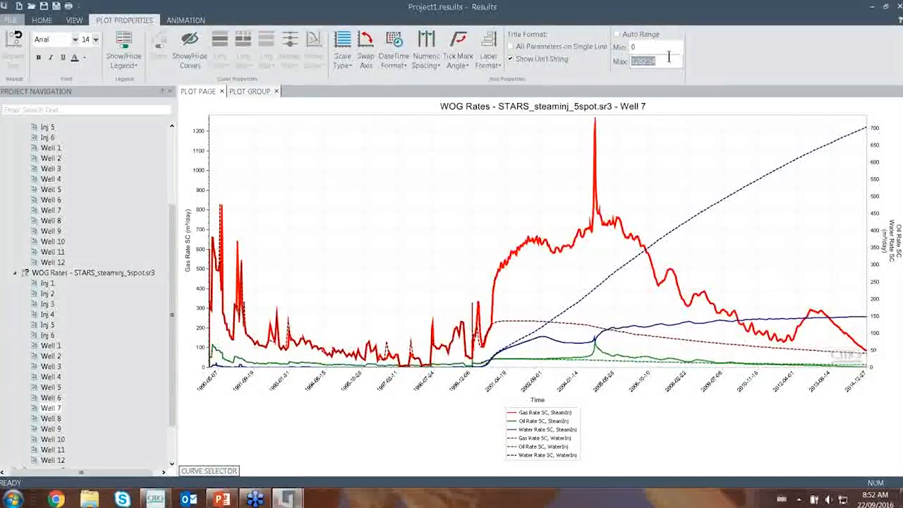
{"action": "left_click", "coordinate": [618, 35]}
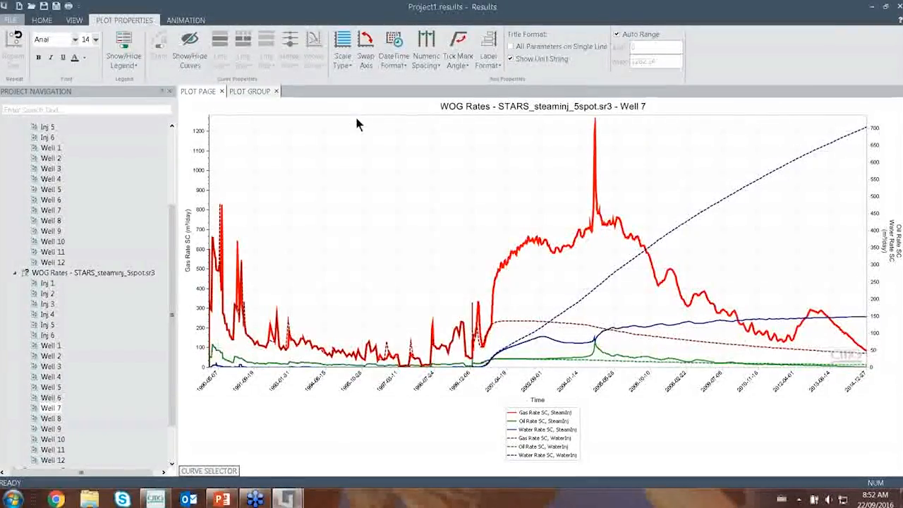
Step: Recolor the Gas Rate SC, WaterInj curve on the Well 7 rates plot yellow
{"action": "right_click", "coordinate": [519, 255]}
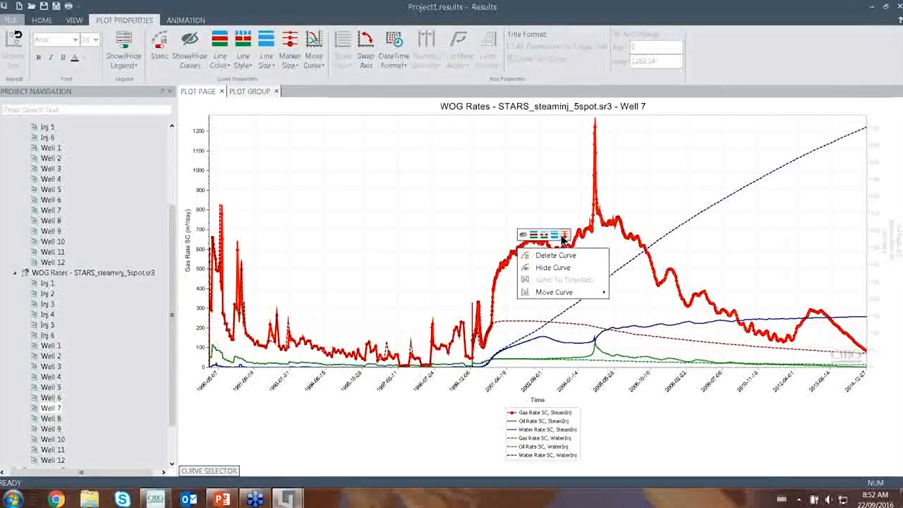
{"action": "left_click", "coordinate": [508, 255]}
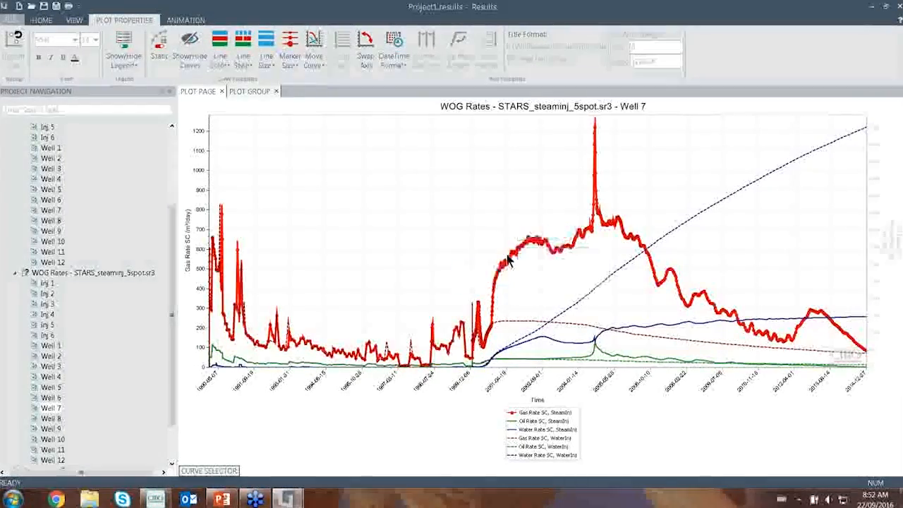
{"action": "right_click", "coordinate": [526, 321]}
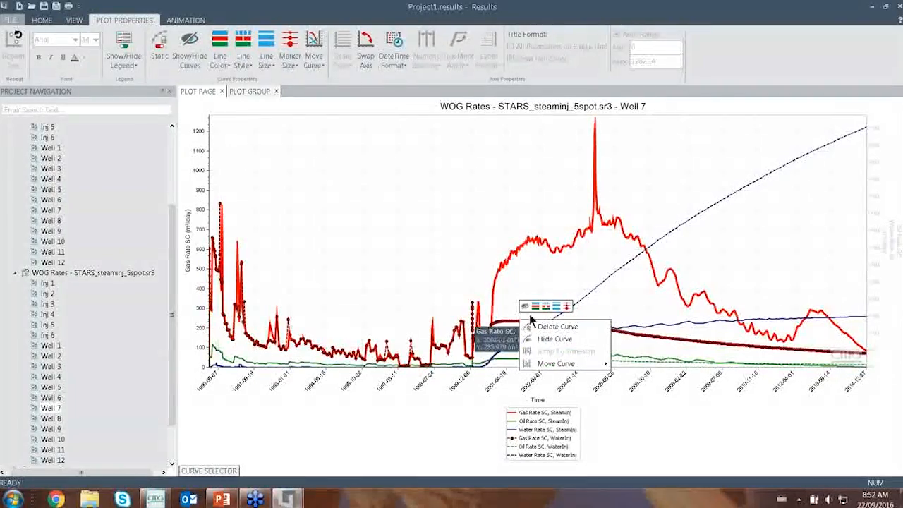
{"action": "left_click", "coordinate": [535, 307]}
{"action": "left_click", "coordinate": [543, 318]}
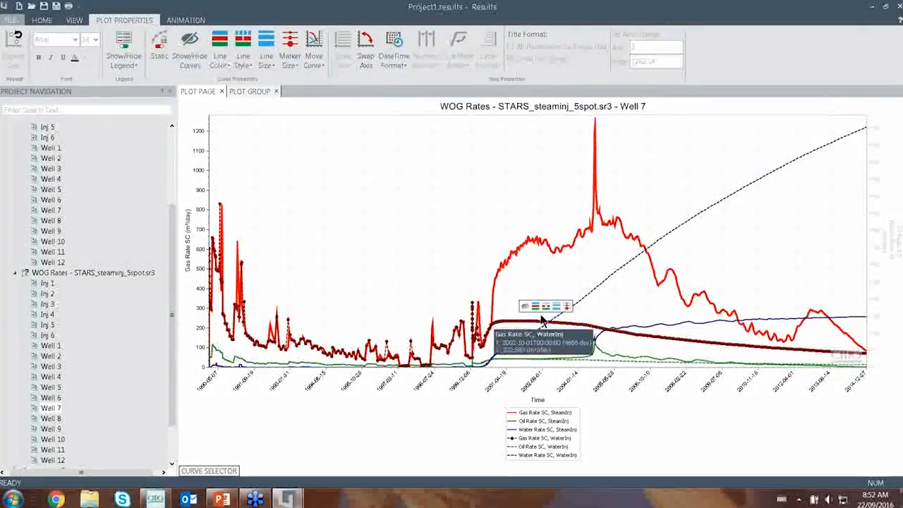
{"action": "left_click", "coordinate": [536, 307]}
{"action": "left_click", "coordinate": [558, 338]}
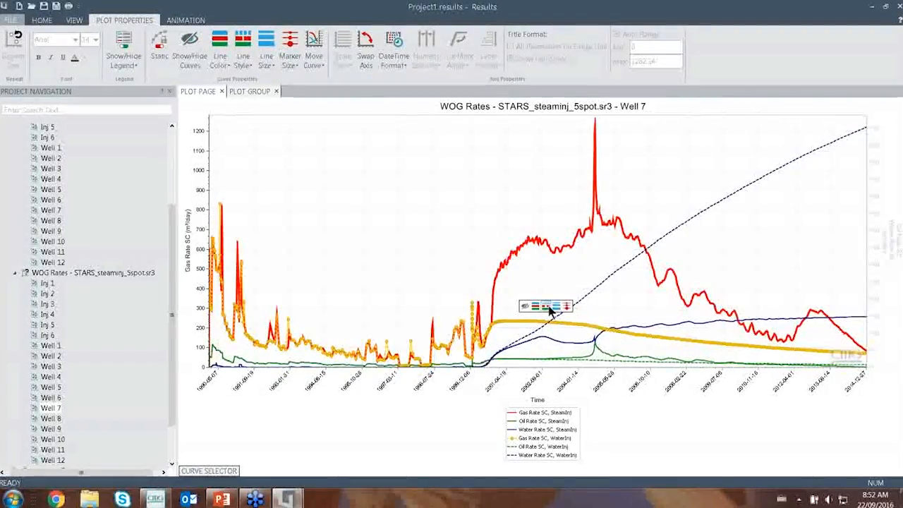
{"action": "left_click", "coordinate": [536, 294]}
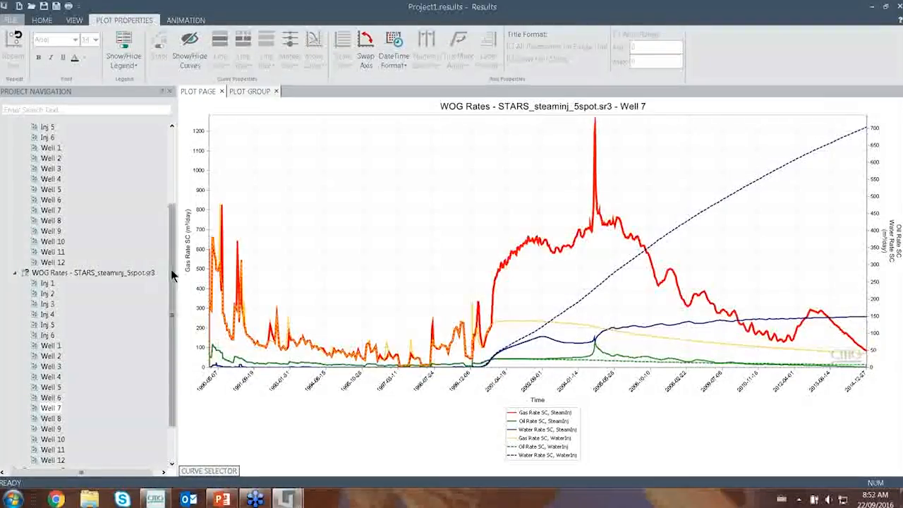
Step: Add the History FHF field history file to the project's data sources with automatic plot creation and modification enabled
{"action": "left_click_drag", "start_coordinate": [172, 276], "coordinate": [177, 193]}
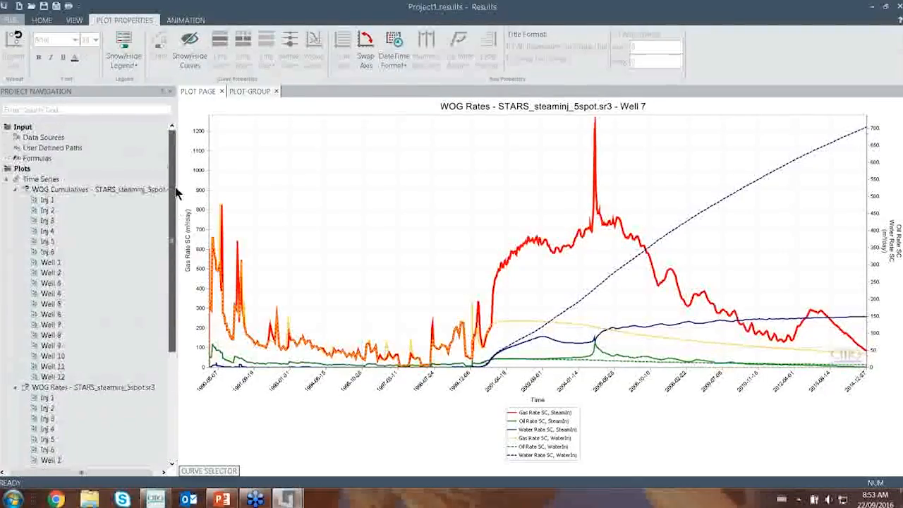
{"action": "left_click", "coordinate": [58, 138]}
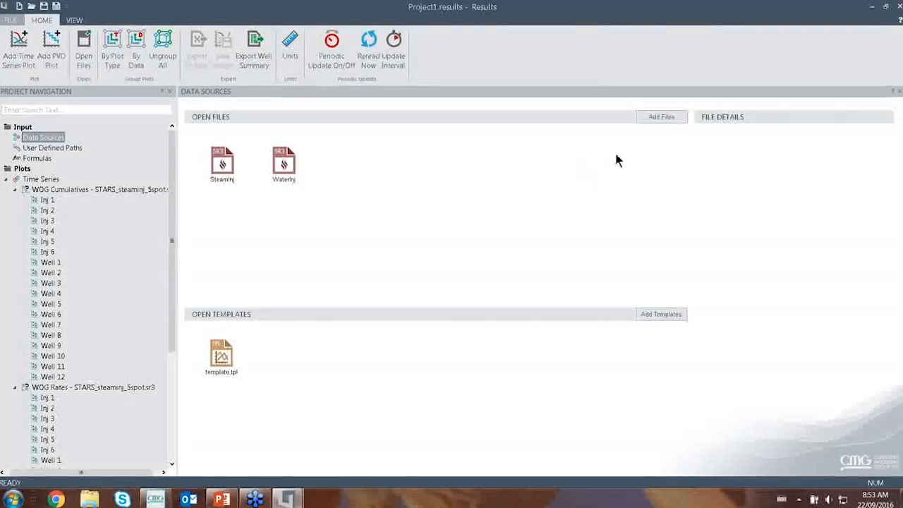
{"action": "left_click", "coordinate": [653, 120]}
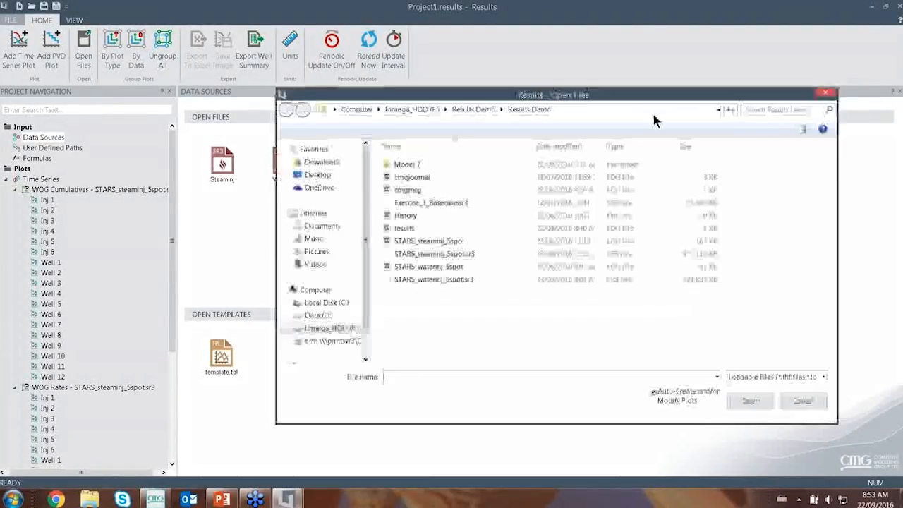
{"action": "left_click", "coordinate": [634, 215]}
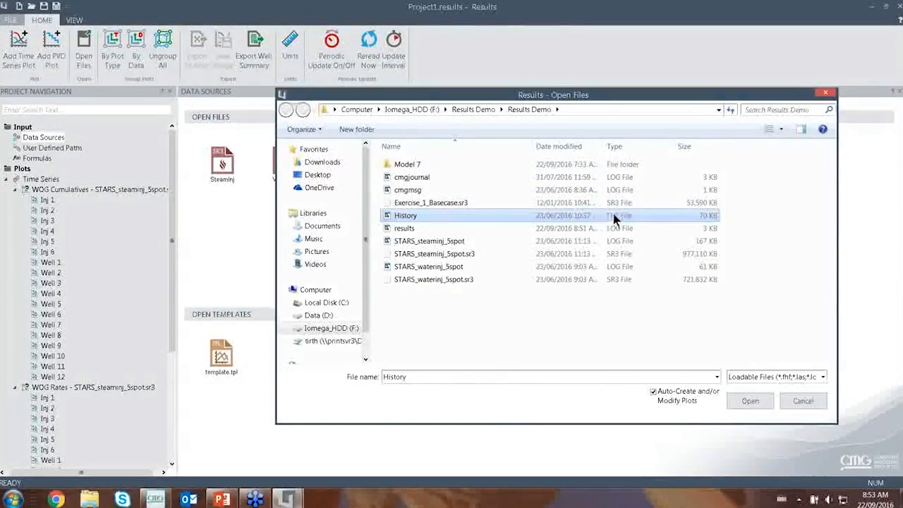
{"action": "left_click", "coordinate": [761, 401]}
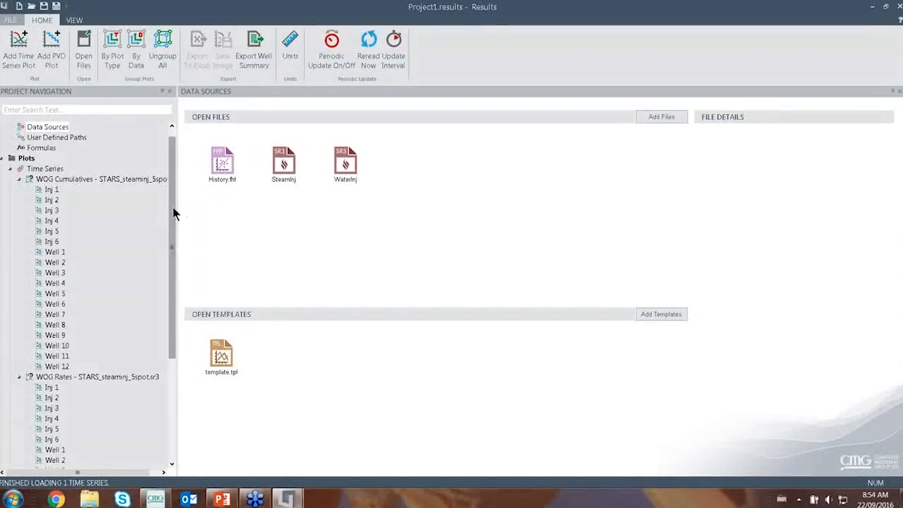
Step: Open the WOG Rates plot of Well 4 and inspect the historical oil rate points against the simulated curves
{"action": "left_click_drag", "start_coordinate": [174, 214], "coordinate": [174, 295]}
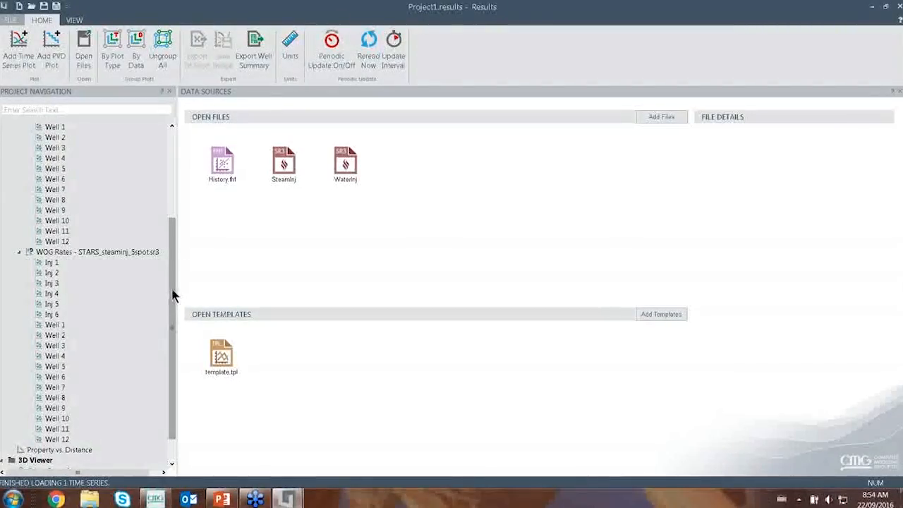
{"action": "left_click", "coordinate": [56, 354]}
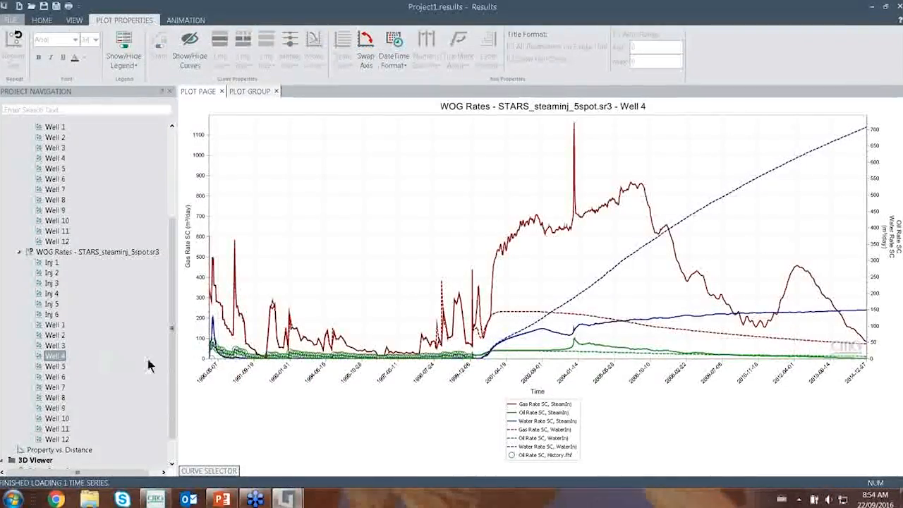
{"action": "mouse_move", "coordinate": [213, 350]}
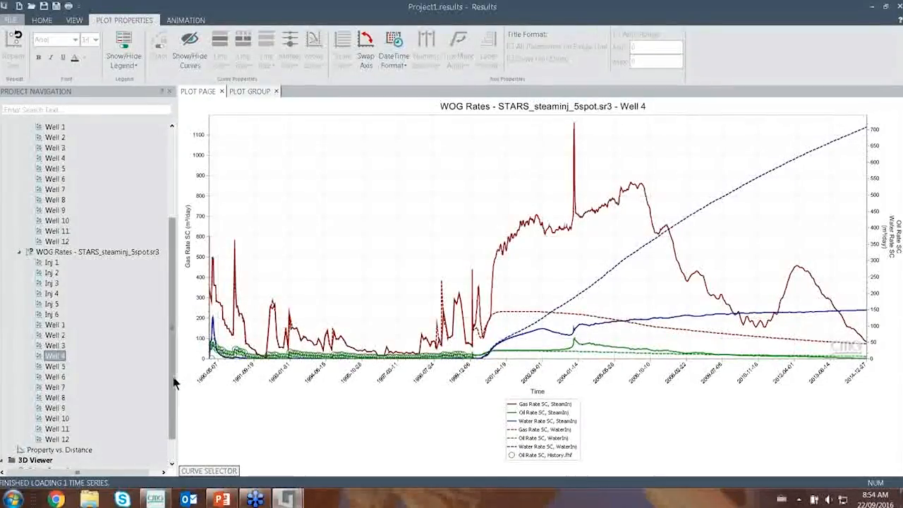
Step: Add the Exercise_1_Basecase.sr3 results file to the project's data sources with automatic plot creation and modification enabled
{"action": "left_click_drag", "start_coordinate": [173, 378], "coordinate": [167, 260]}
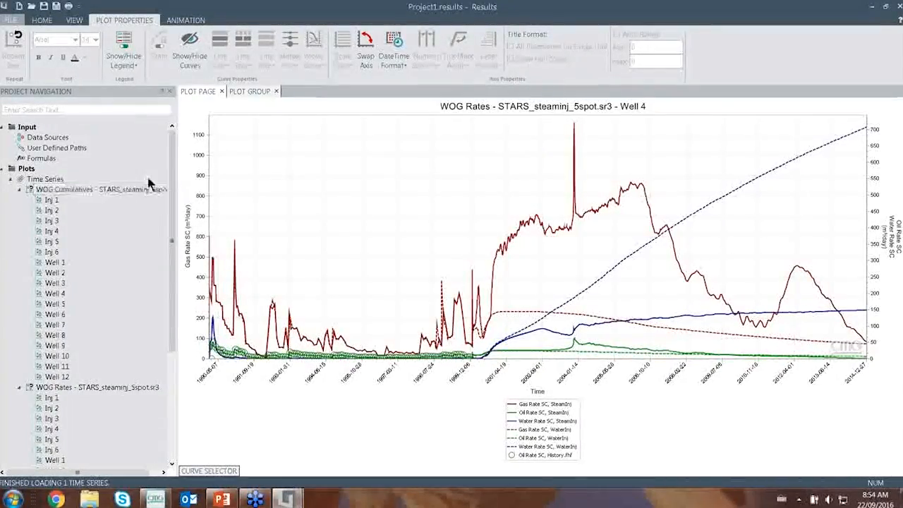
{"action": "left_click", "coordinate": [53, 136]}
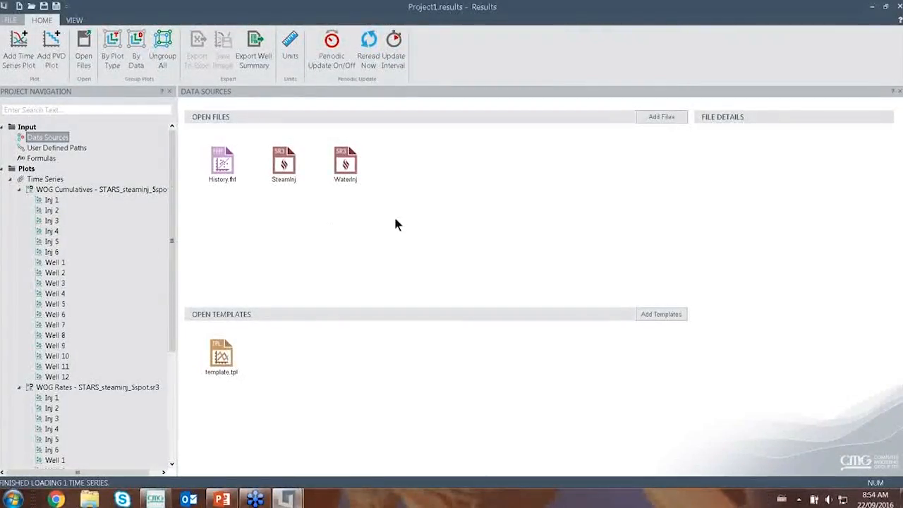
{"action": "left_click", "coordinate": [665, 117]}
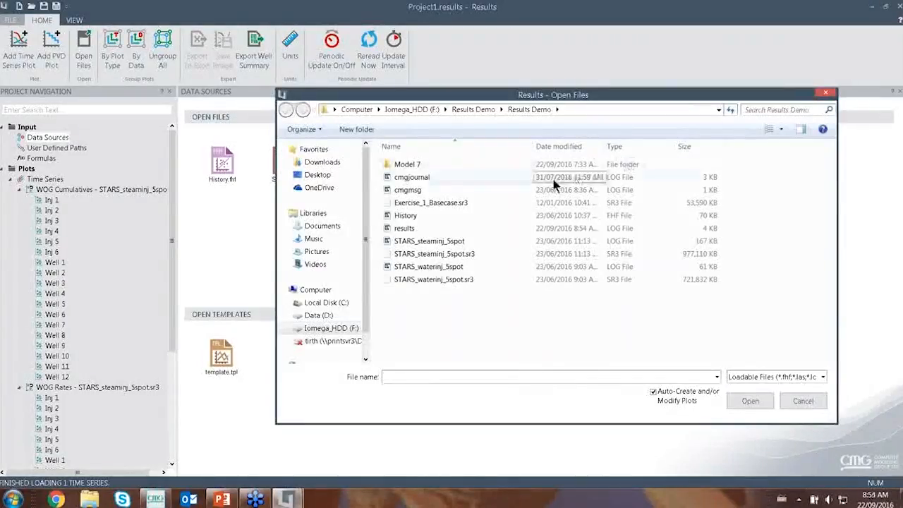
{"action": "left_click", "coordinate": [519, 203]}
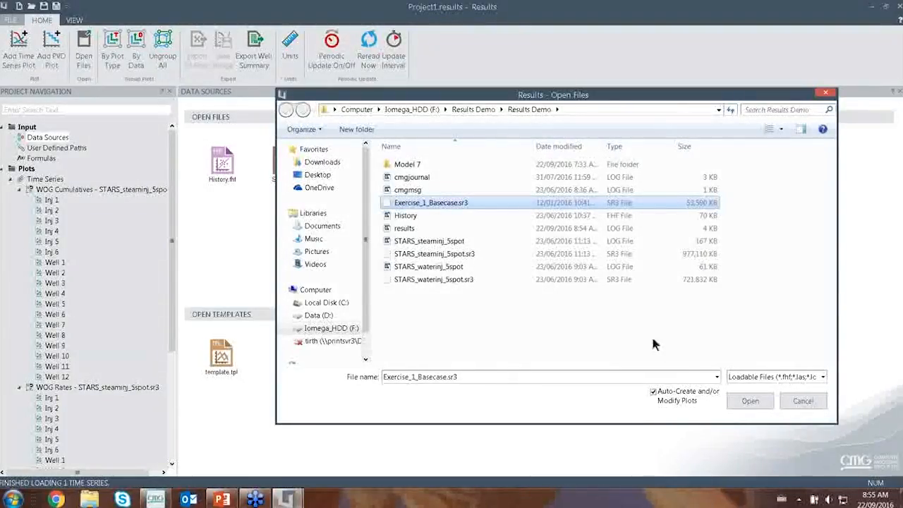
{"action": "left_click", "coordinate": [735, 404]}
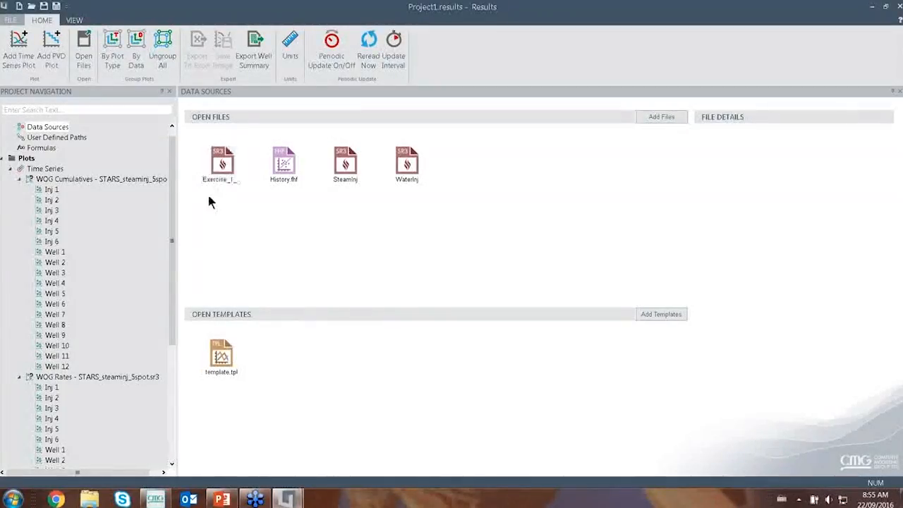
Step: Expand the WOG Cumulatives and WOG Rates groups of Exercise_1_Basecase.sr3 and view the Producer 1 rates plot
{"action": "left_click_drag", "start_coordinate": [173, 211], "coordinate": [171, 341]}
{"action": "double_click", "coordinate": [113, 387]}
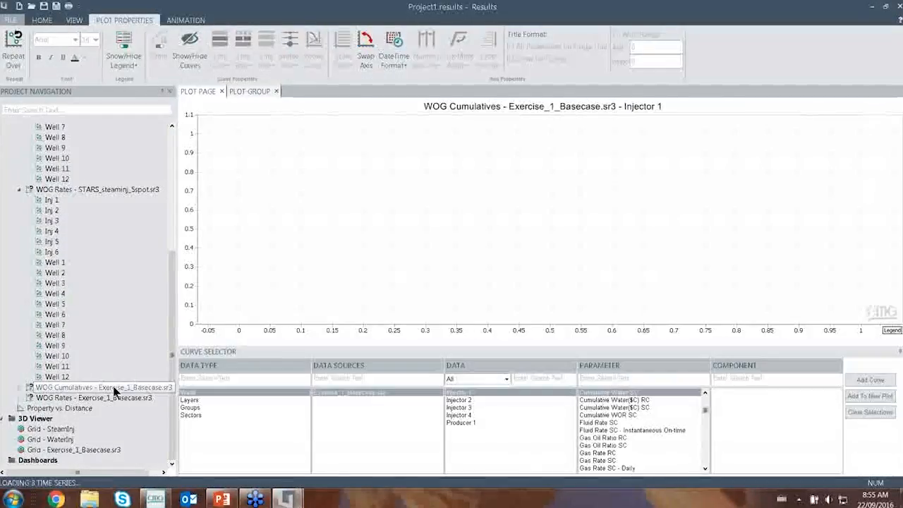
{"action": "left_click", "coordinate": [19, 387]}
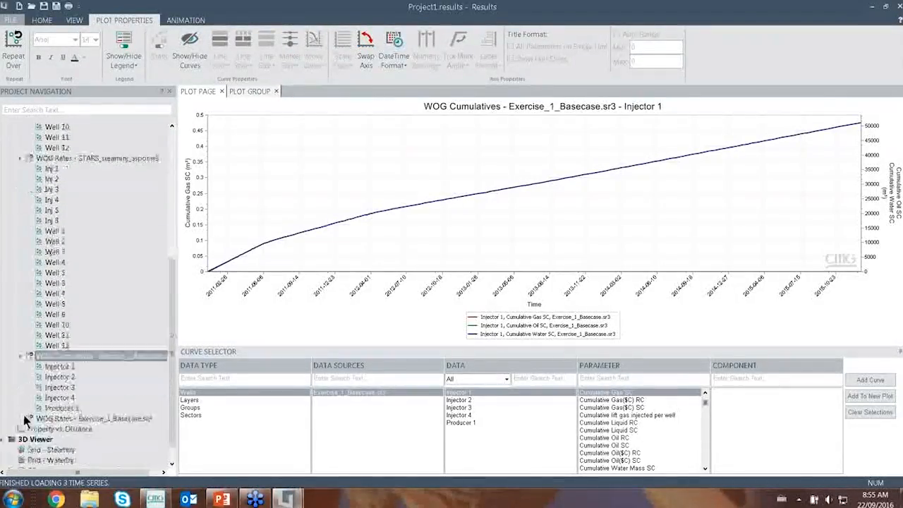
{"action": "left_click", "coordinate": [19, 398]}
{"action": "double_click", "coordinate": [58, 449]}
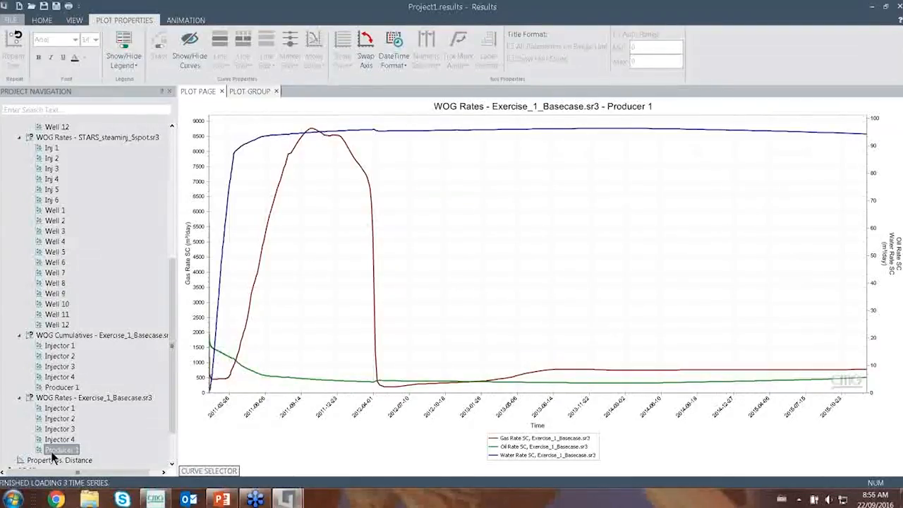
Step: Delete the WOG Rates and WOG Cumulatives plot groups of Exercise_1_Basecase.sr3 from the time series plots
{"action": "right_click", "coordinate": [102, 399]}
{"action": "left_click", "coordinate": [112, 416]}
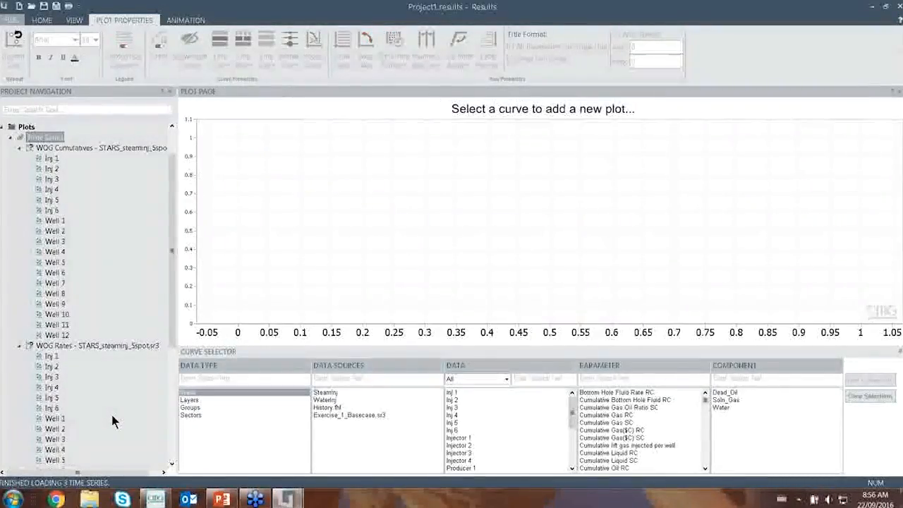
{"action": "scroll", "coordinate": [113, 421], "scroll_direction": "down", "scroll_amount": 5}
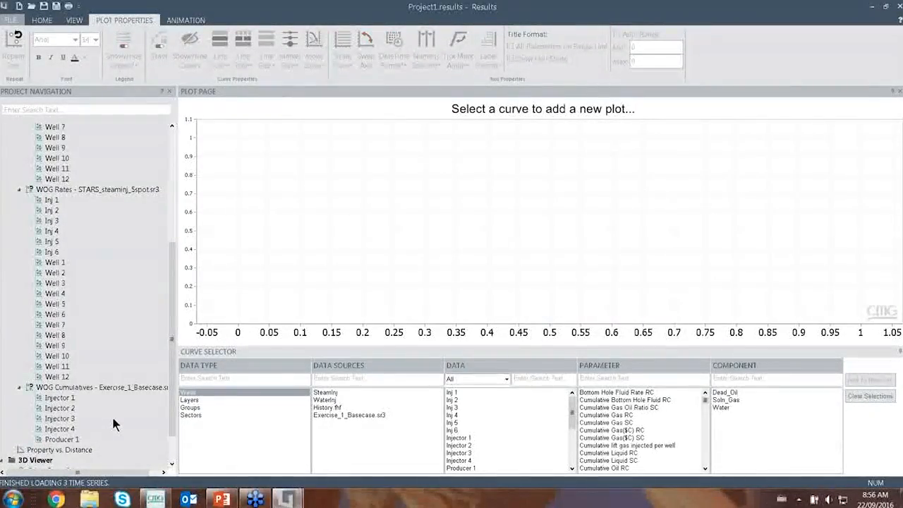
{"action": "left_click", "coordinate": [110, 386]}
{"action": "right_click", "coordinate": [112, 388]}
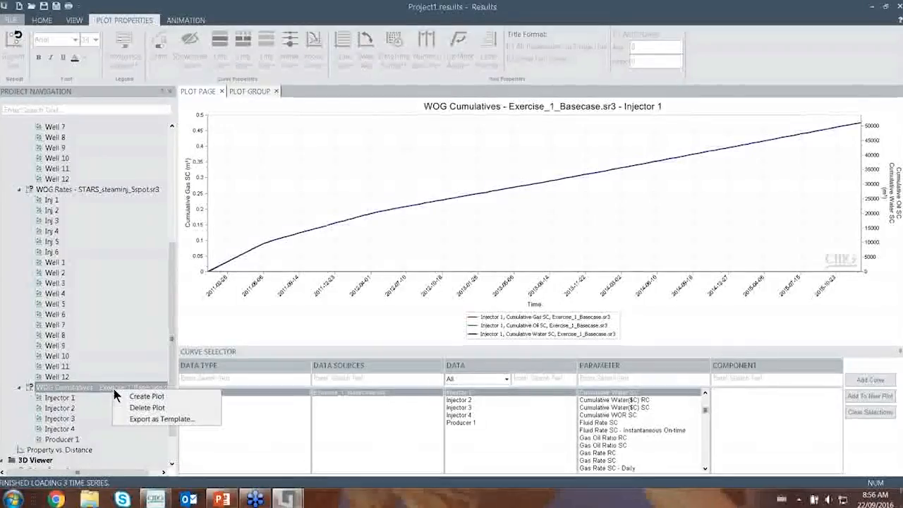
{"action": "left_click", "coordinate": [144, 410]}
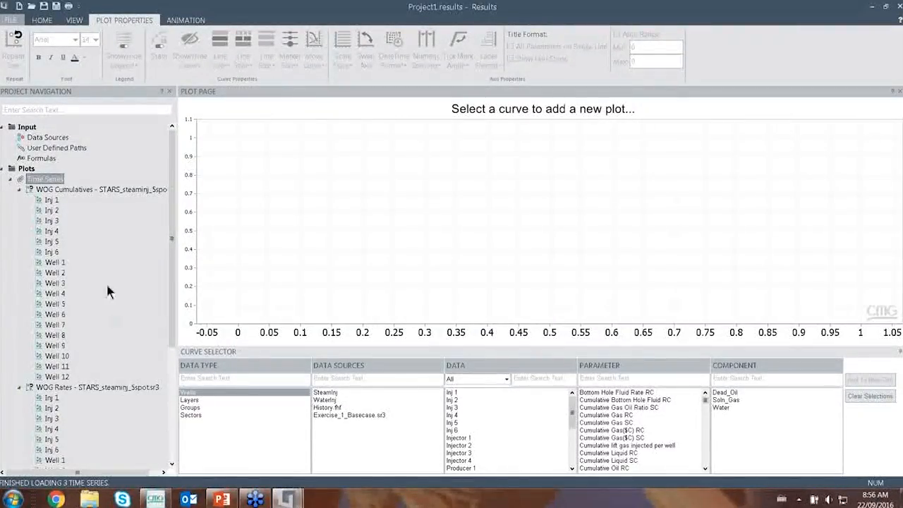
Step: Remove the Exercise_1_Basecase.sr3 file from the project's data sources
{"action": "left_click", "coordinate": [55, 137]}
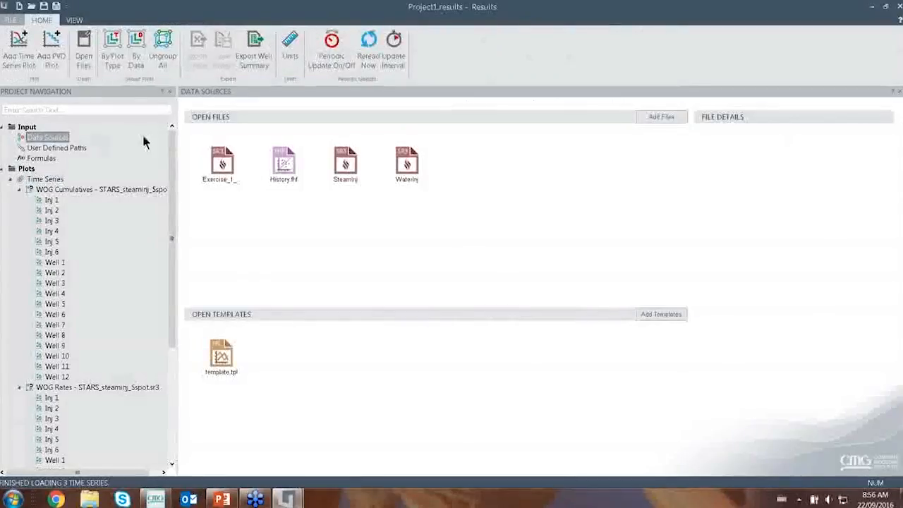
{"action": "left_click", "coordinate": [217, 164]}
{"action": "right_click", "coordinate": [217, 163]}
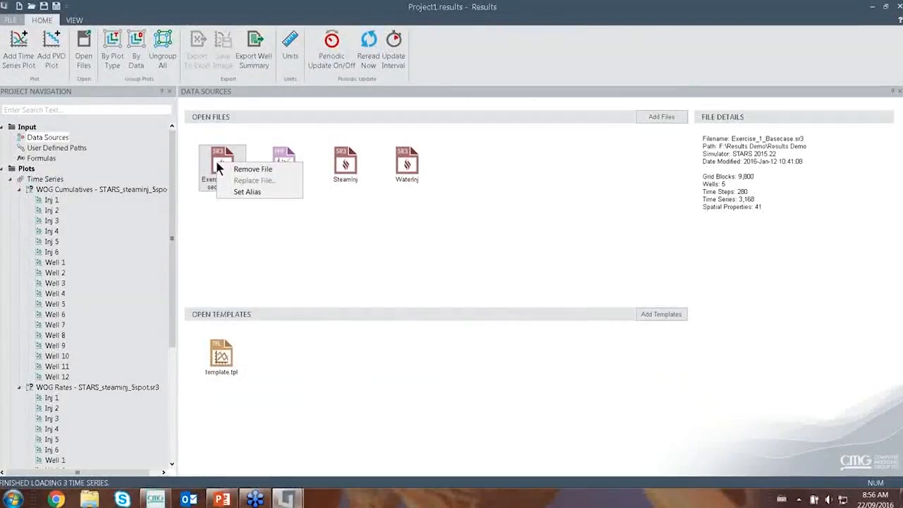
{"action": "left_click", "coordinate": [233, 169]}
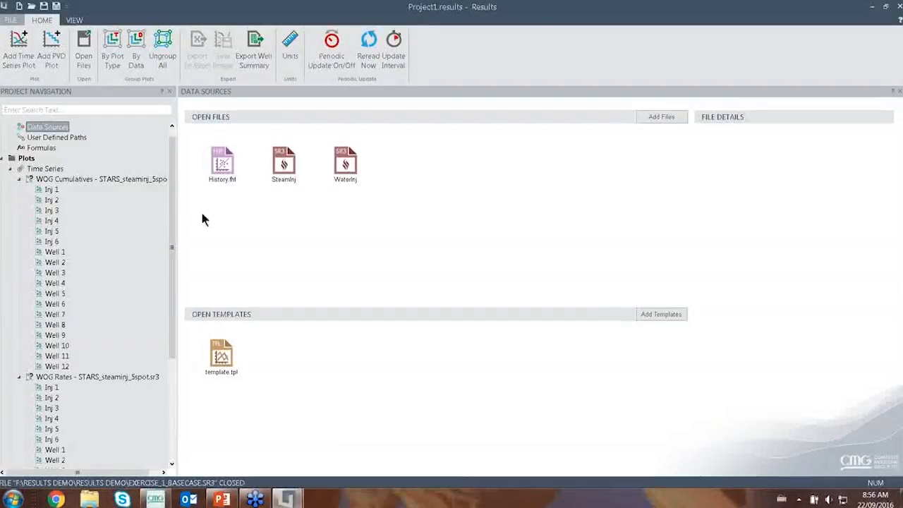
Step: Collapse the remaining WOG Cumulatives and WOG Rates groups and open an empty time series plot page
{"action": "left_click", "coordinate": [20, 377]}
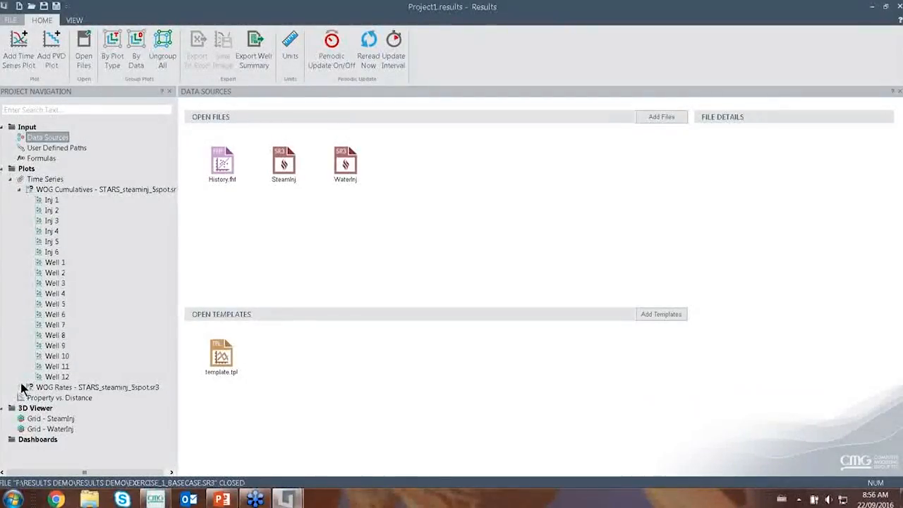
{"action": "left_click", "coordinate": [22, 191]}
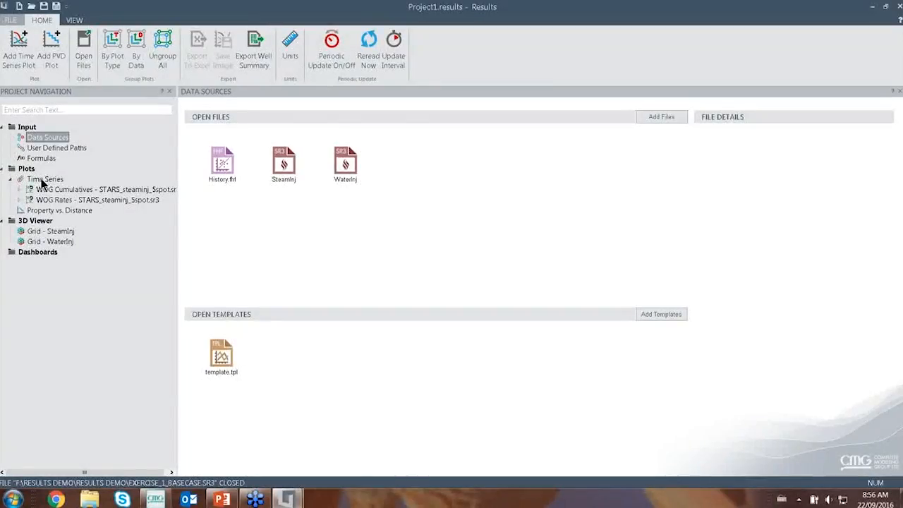
{"action": "left_click", "coordinate": [42, 180]}
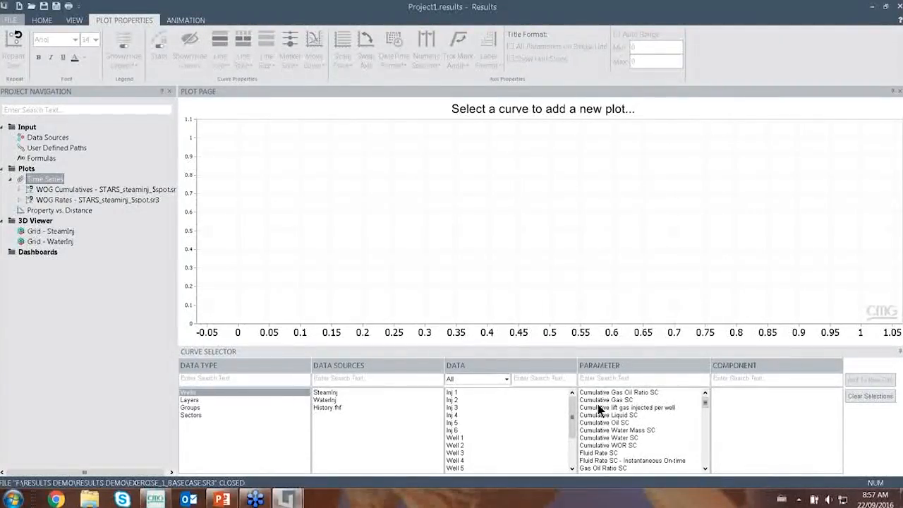
Step: Filter the curve selector's data by "well 4" and its parameters by "oil rate"
{"action": "left_click", "coordinate": [533, 380]}
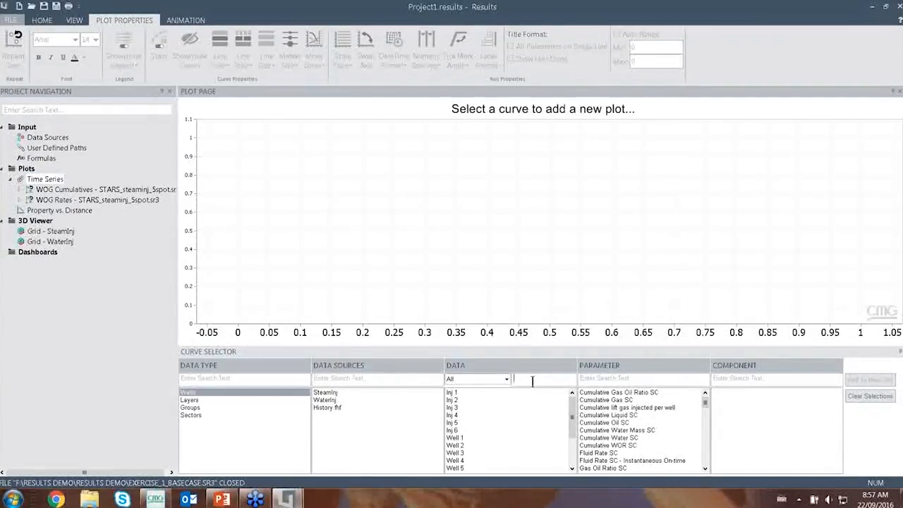
{"action": "type", "text": "well 4"}
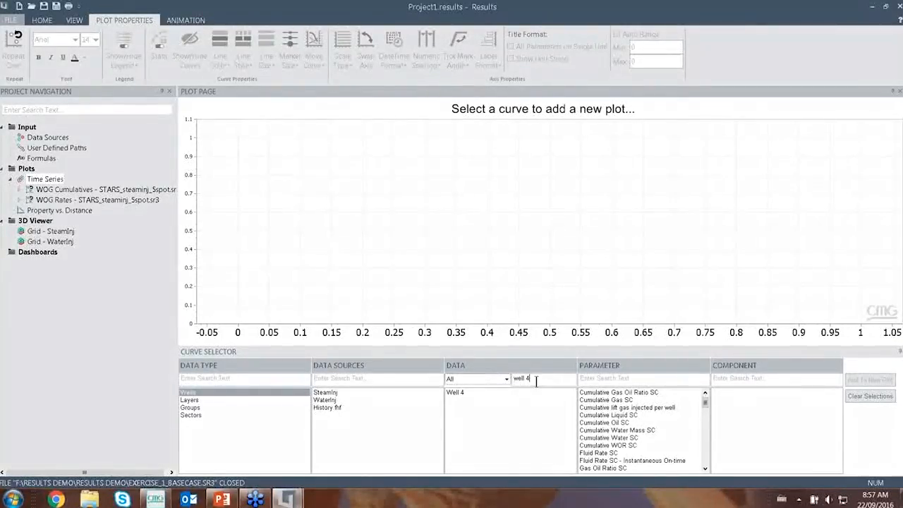
{"action": "left_click", "coordinate": [604, 379]}
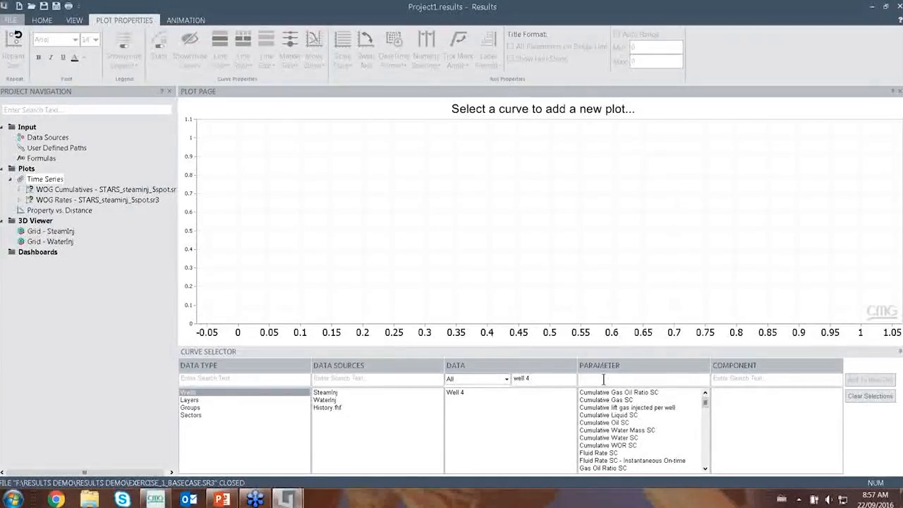
{"action": "type", "text": "oil r"}
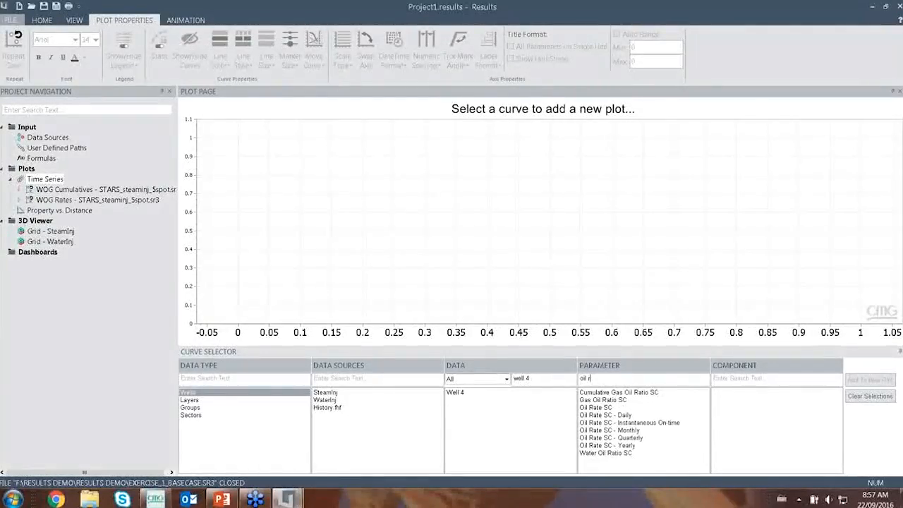
{"action": "type", "text": "ate"}
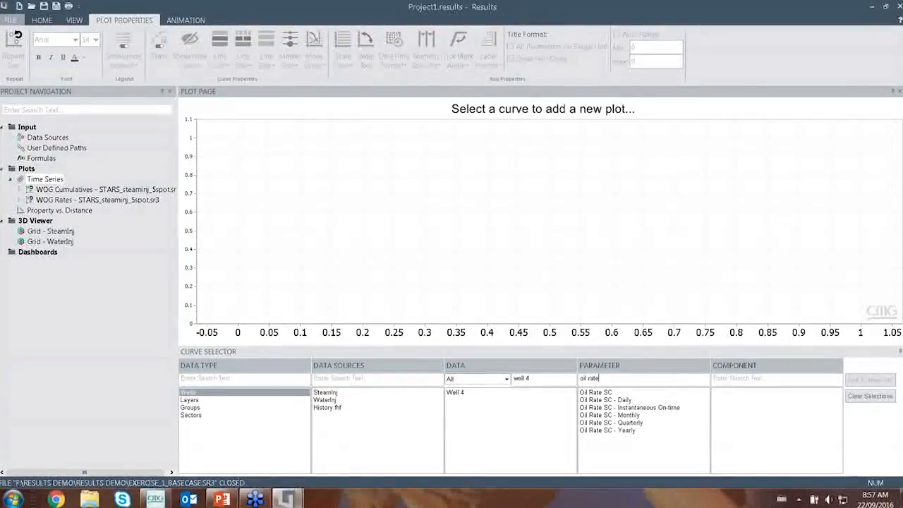
Step: Clear the parameter and data search filters in the curve selector
{"action": "key", "text": "BackSpace"}
{"action": "key", "text": "BackSpace"}
{"action": "key", "text": "BackSpace"}
{"action": "key", "text": "BackSpace"}
{"action": "key", "text": "BackSpace"}
{"action": "key", "text": "BackSpace"}
{"action": "key", "text": "BackSpace"}
{"action": "key", "text": "BackSpace"}
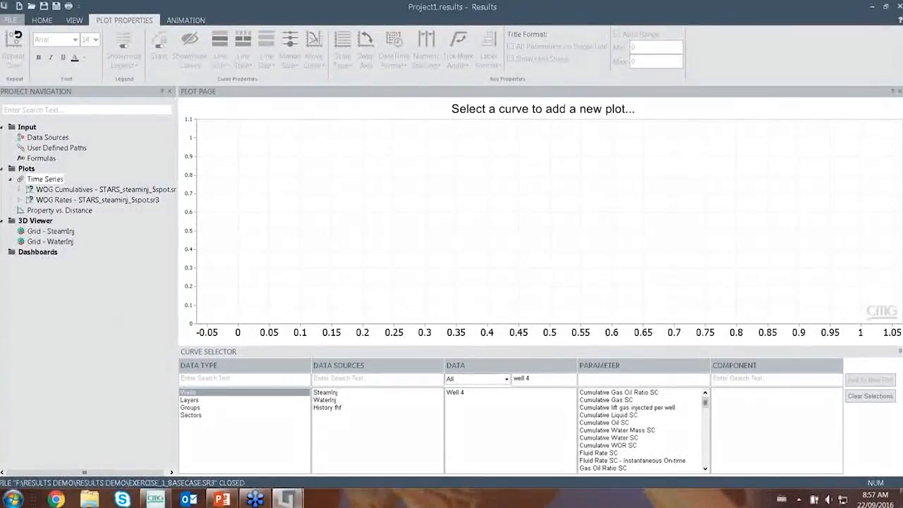
{"action": "left_click_drag", "start_coordinate": [543, 378], "coordinate": [495, 373]}
{"action": "key", "text": "BackSpace"}
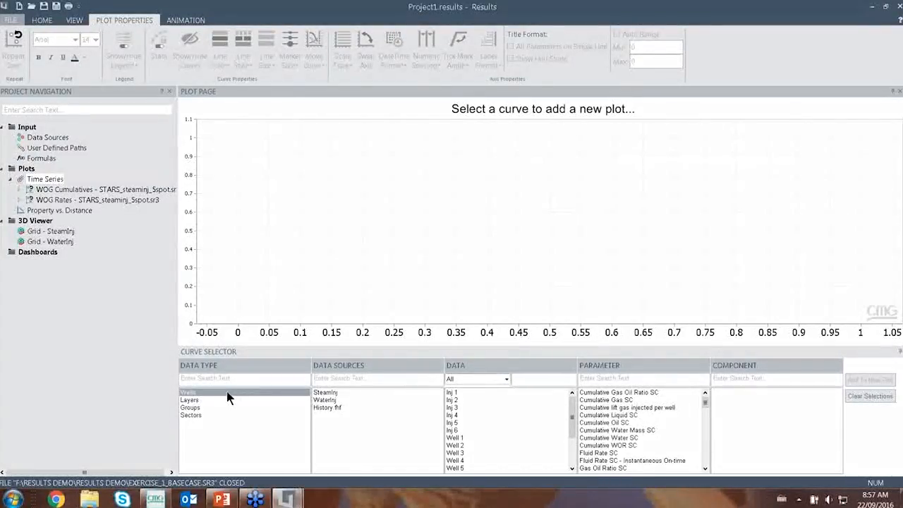
Step: Create a plot of Well 1's Oil Rate SC and Well Bottom-hole Pressure from SteamInj and WaterInj, repeated over all wells
{"action": "left_click", "coordinate": [334, 391]}
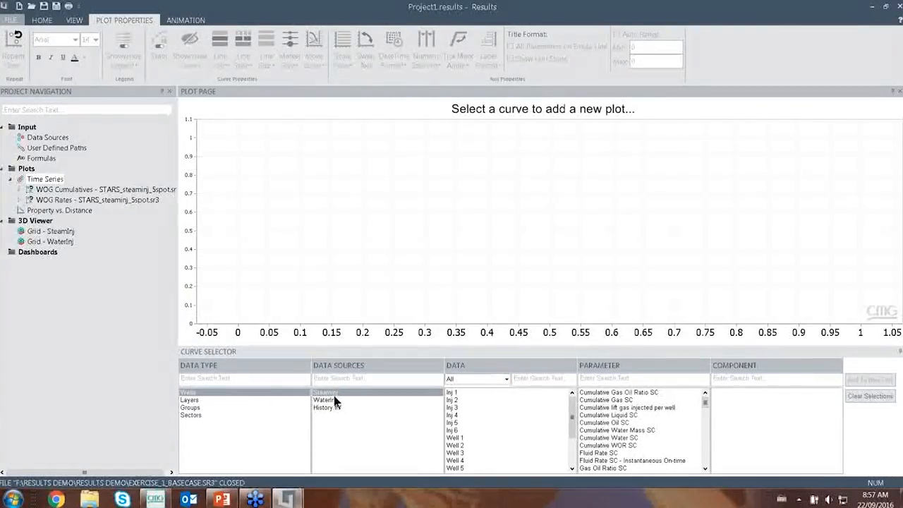
{"action": "left_click", "coordinate": [333, 400], "text": "ctrl"}
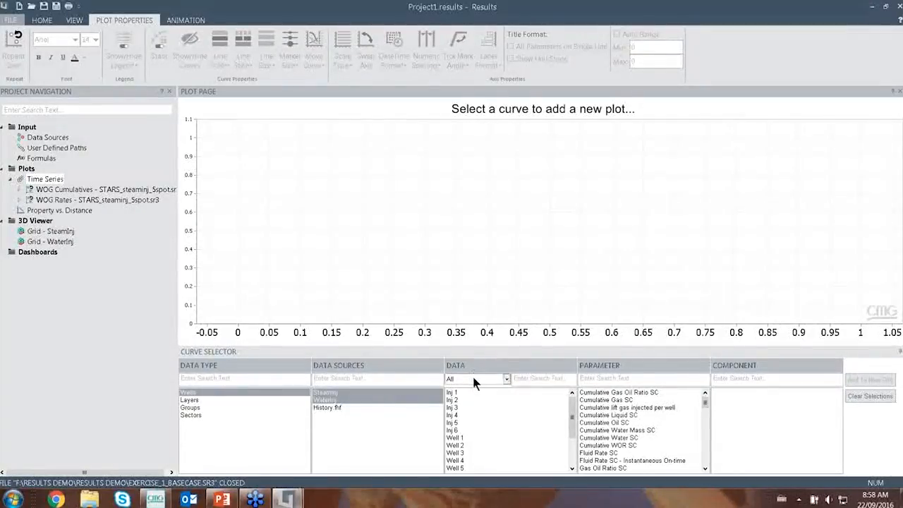
{"action": "left_click", "coordinate": [460, 438]}
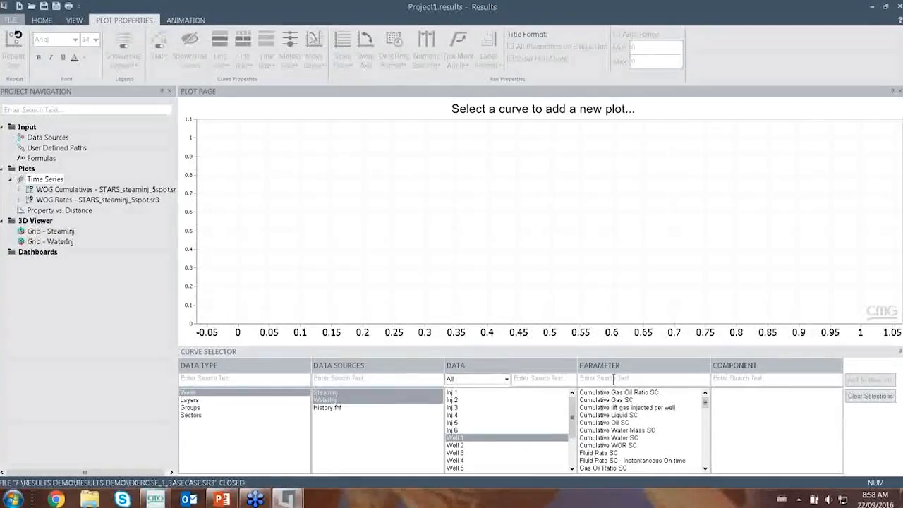
{"action": "left_click_drag", "start_coordinate": [700, 414], "coordinate": [709, 456]}
{"action": "left_click", "coordinate": [620, 435]}
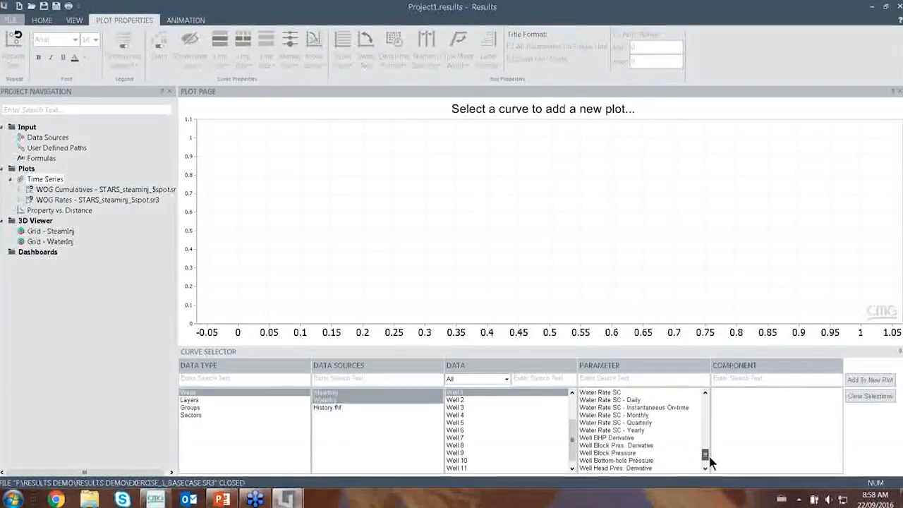
{"action": "left_click", "coordinate": [646, 460]}
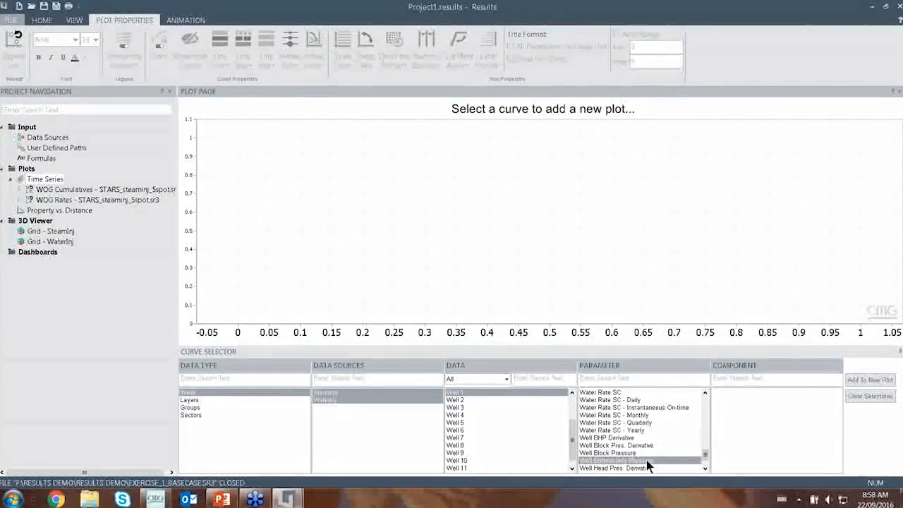
{"action": "scroll", "coordinate": [647, 460], "scroll_direction": "up", "scroll_amount": 5}
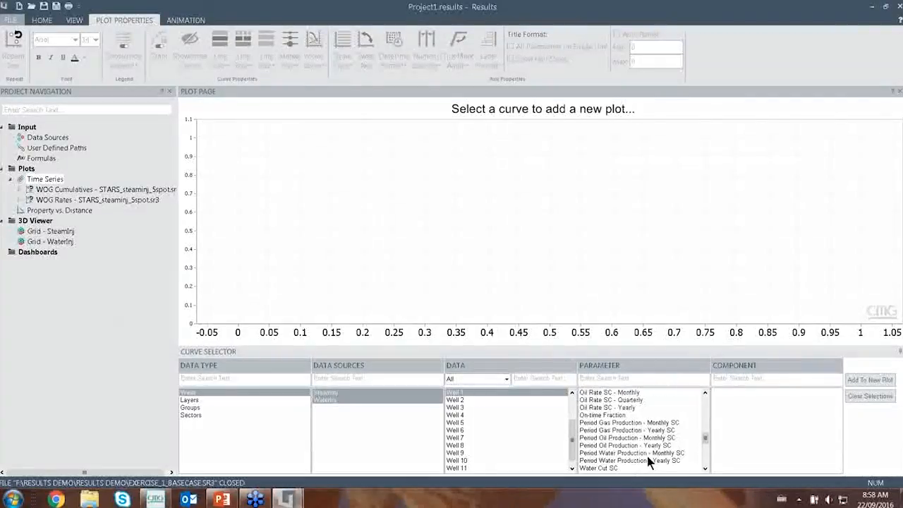
{"action": "left_click", "coordinate": [865, 381]}
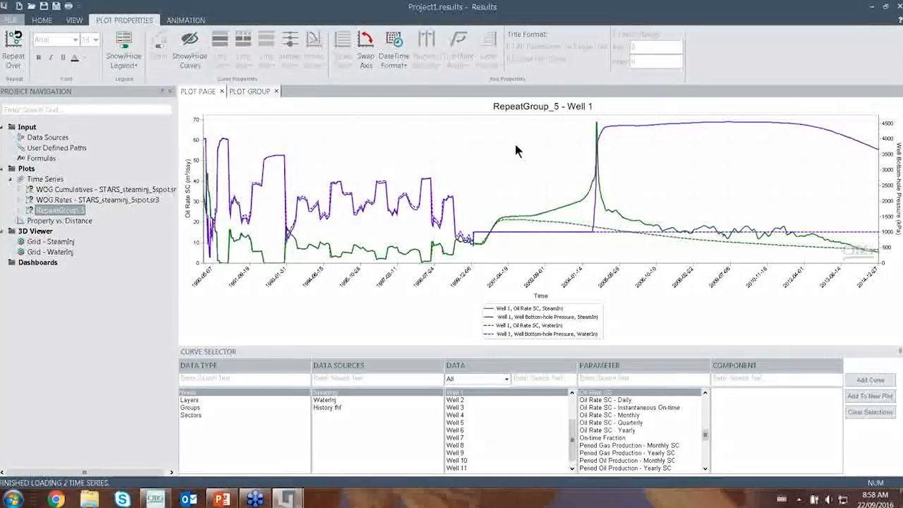
Step: Rename the new repeated plot group as Oil Rate & BHP
{"action": "left_click", "coordinate": [51, 213]}
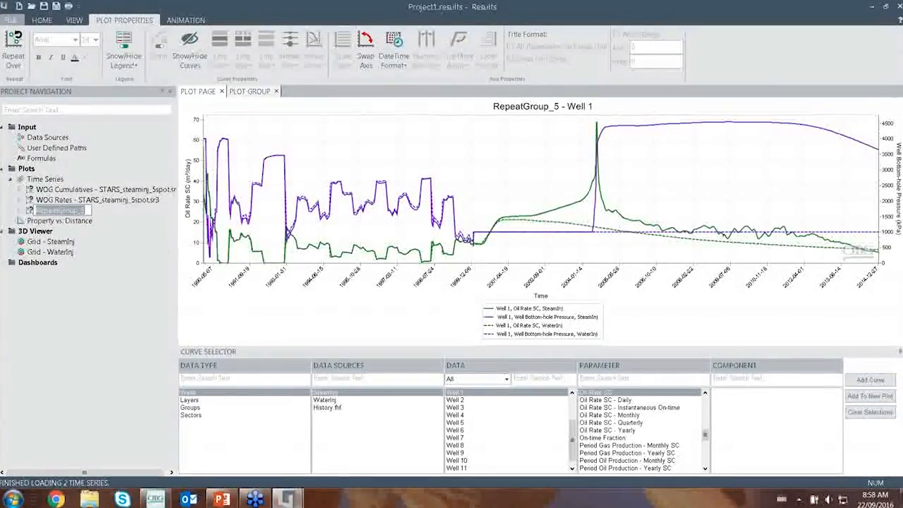
{"action": "type", "text": "Oil"}
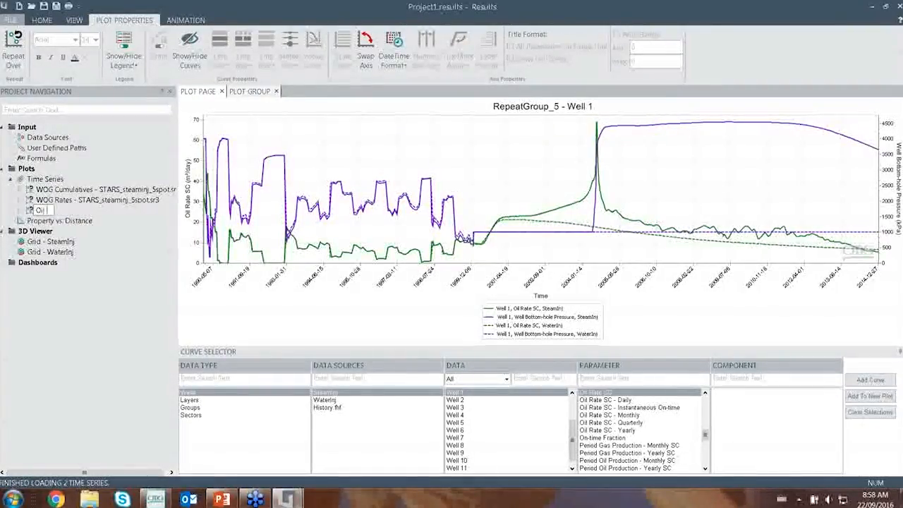
{"action": "type", "text": " Rate & "}
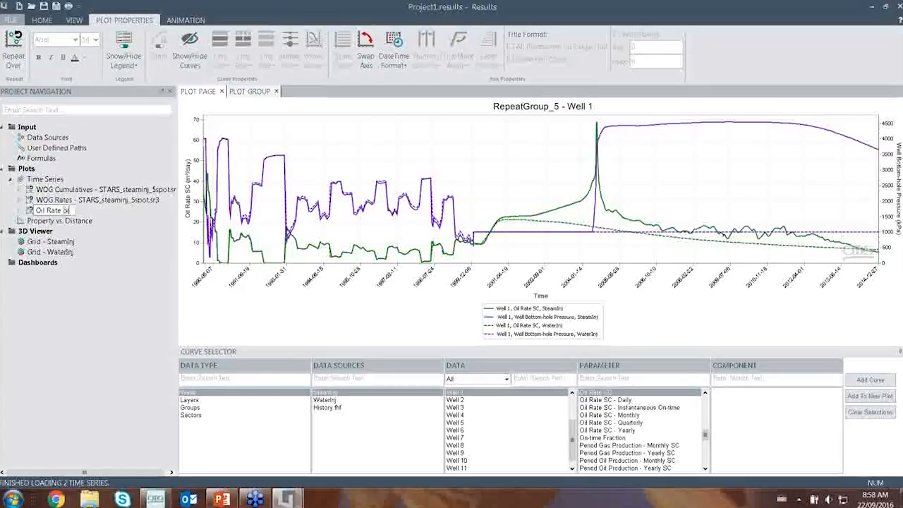
{"action": "type", "text": "BHP"}
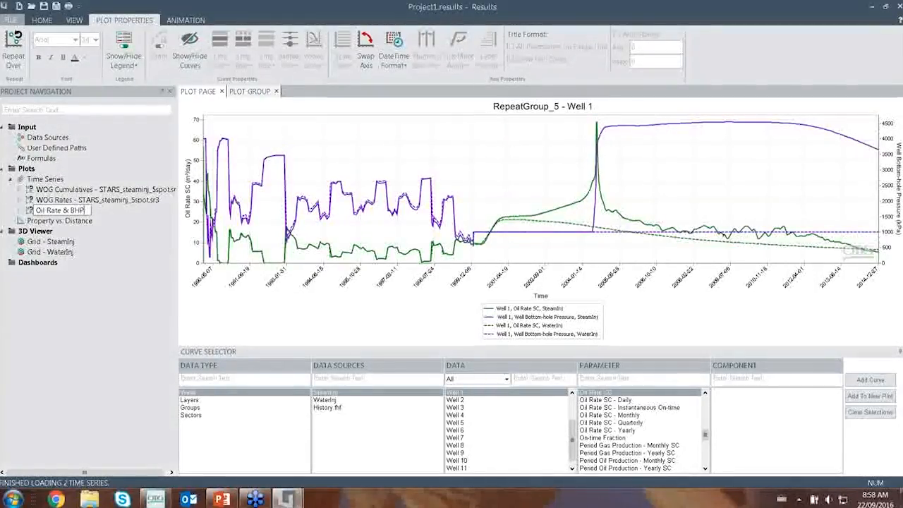
{"action": "key", "text": "Return"}
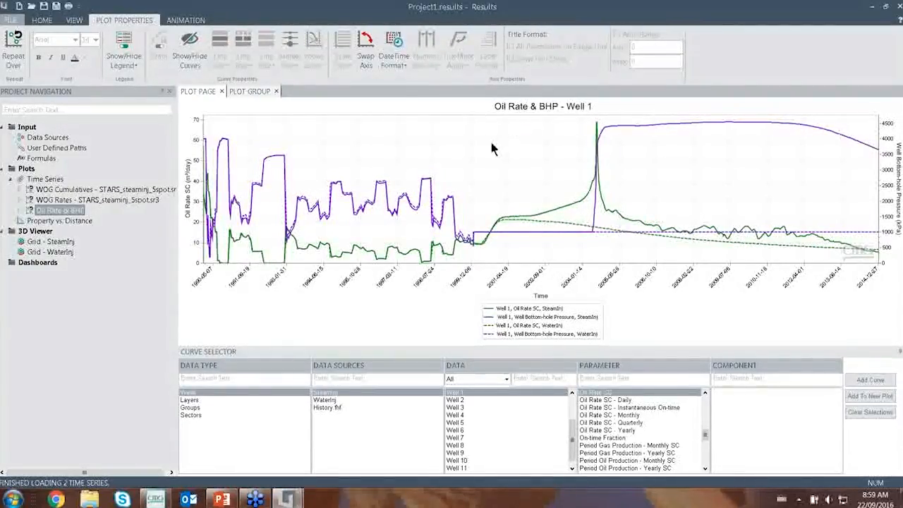
Step: Expand the Oil Rate & BHP group and view the Well 3 and Well 4 plots
{"action": "left_click", "coordinate": [21, 213]}
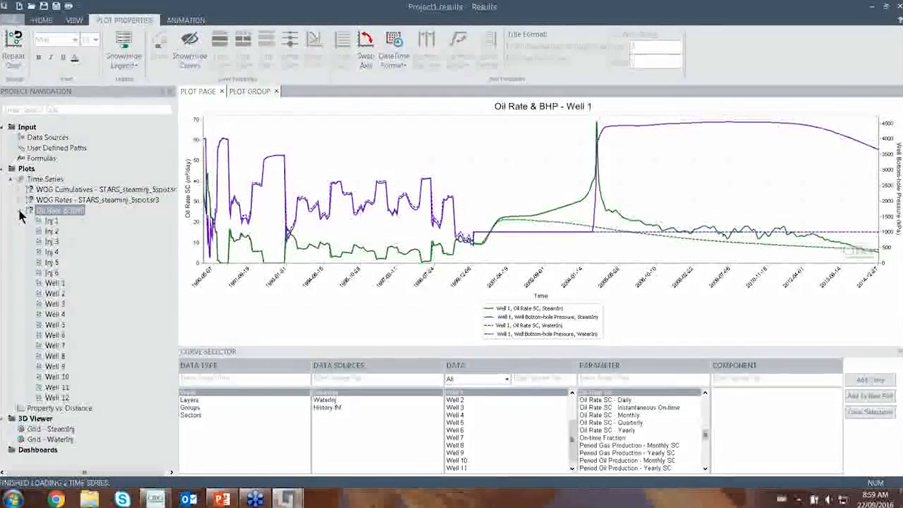
{"action": "left_click", "coordinate": [54, 304]}
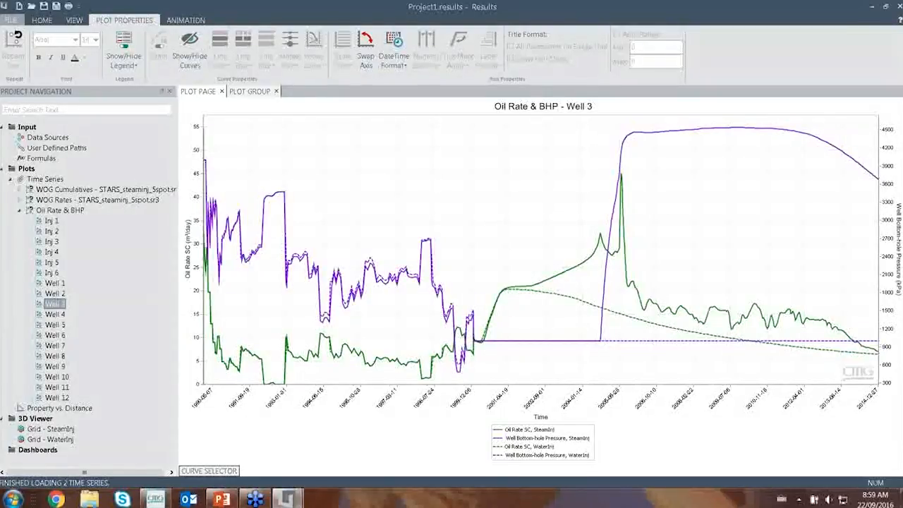
{"action": "left_click", "coordinate": [54, 316]}
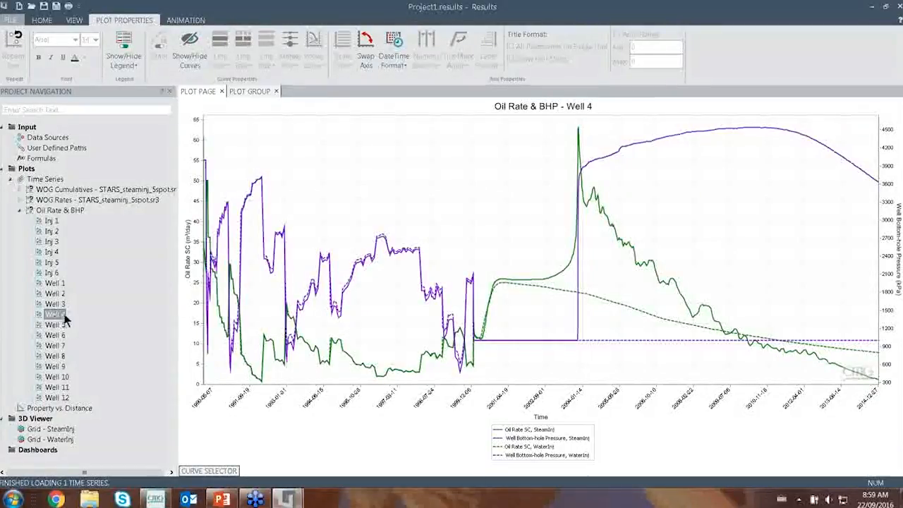
Step: Export the Well 4 Oil Rate & BHP plot data to Excel
{"action": "mouse_move", "coordinate": [409, 243]}
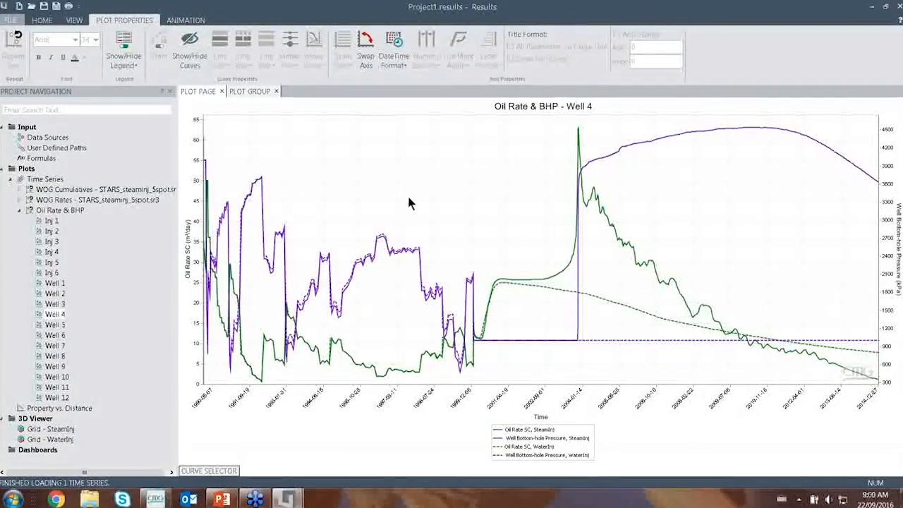
{"action": "right_click", "coordinate": [408, 196]}
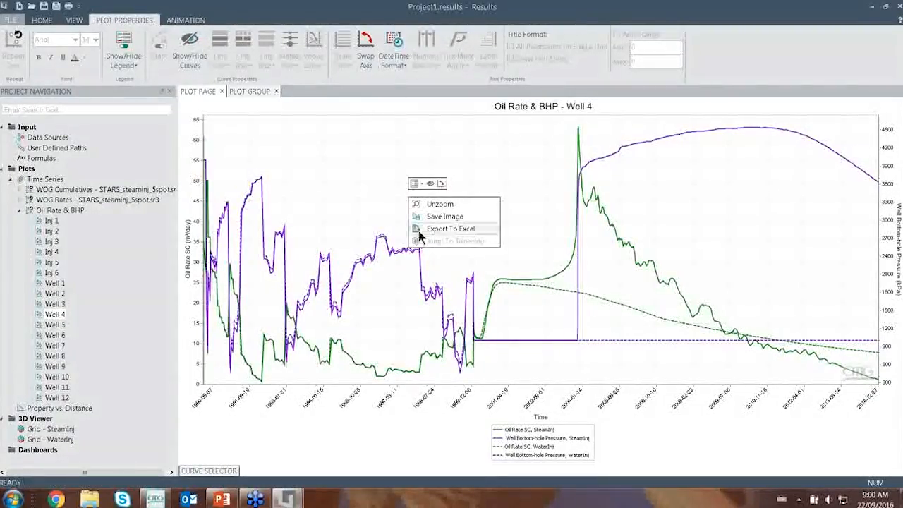
{"action": "left_click", "coordinate": [418, 231]}
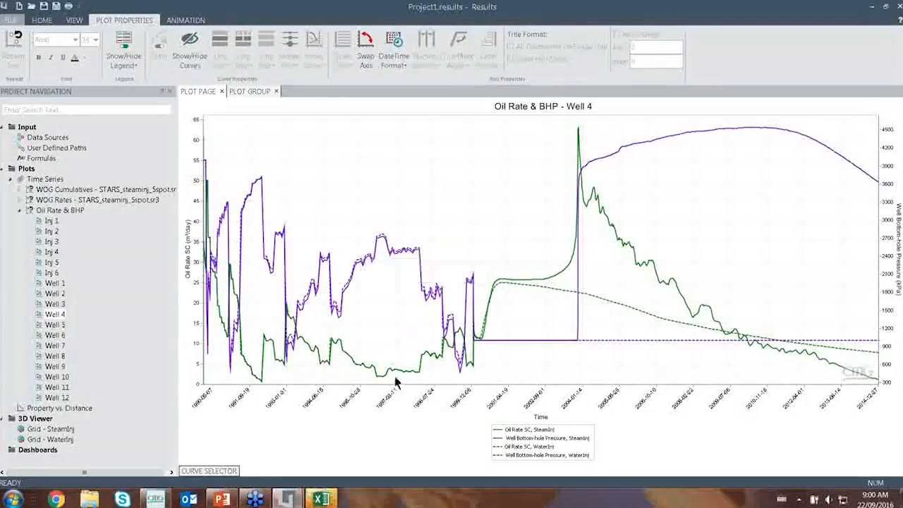
Step: Switch to Excel, inspect the exported Well 4 data and the Date column's filter options without applying any, and close the workbook
{"action": "left_click", "coordinate": [323, 500]}
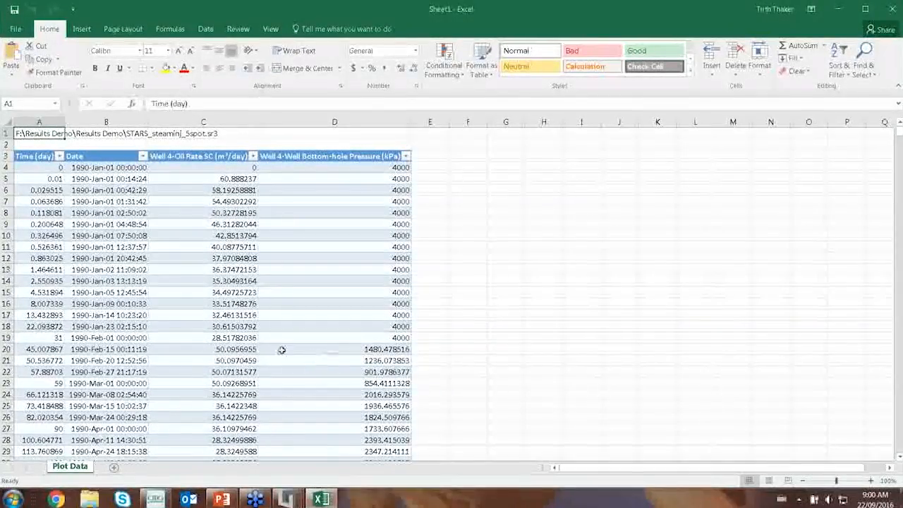
{"action": "left_click", "coordinate": [143, 156]}
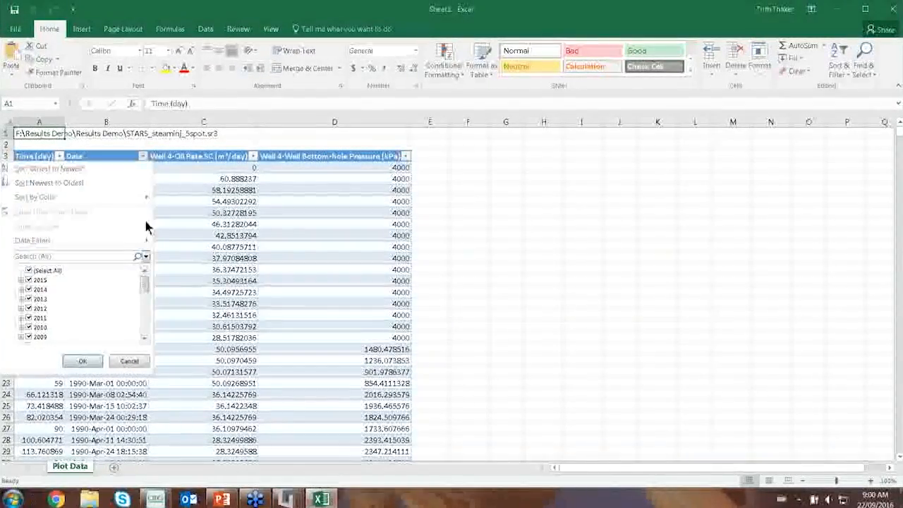
{"action": "left_click", "coordinate": [131, 360]}
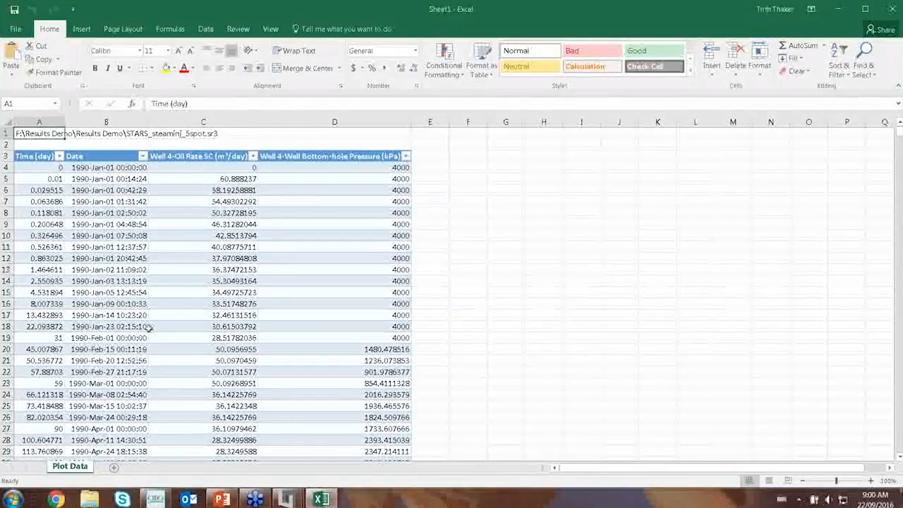
{"action": "left_click", "coordinate": [888, 9]}
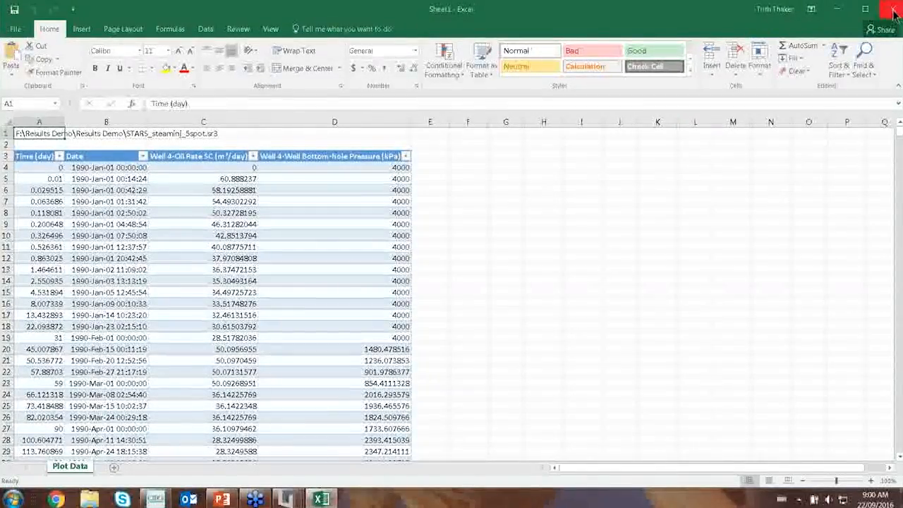
Step: Return to CMG Results, group the time series plots by data, and display the grouped plots for Well 1 and Well 2
{"action": "left_click", "coordinate": [463, 261]}
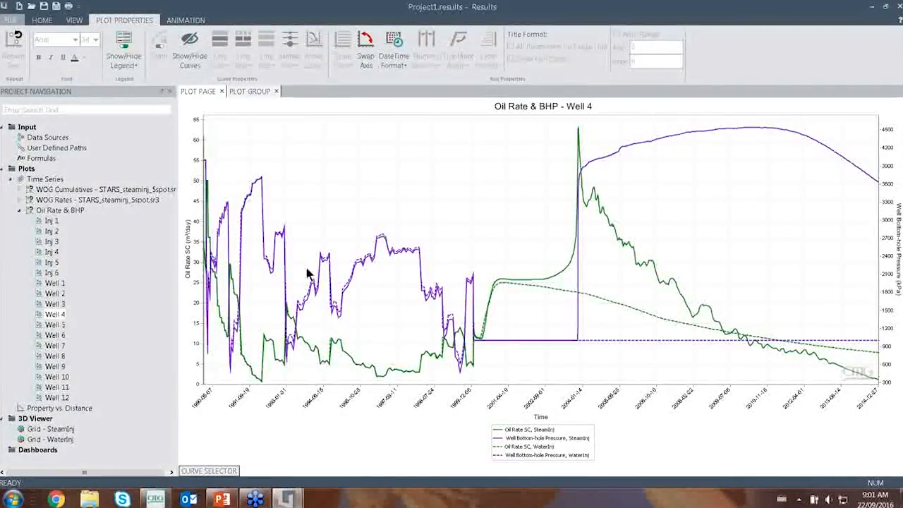
{"action": "mouse_move", "coordinate": [235, 236]}
{"action": "double_click", "coordinate": [60, 210]}
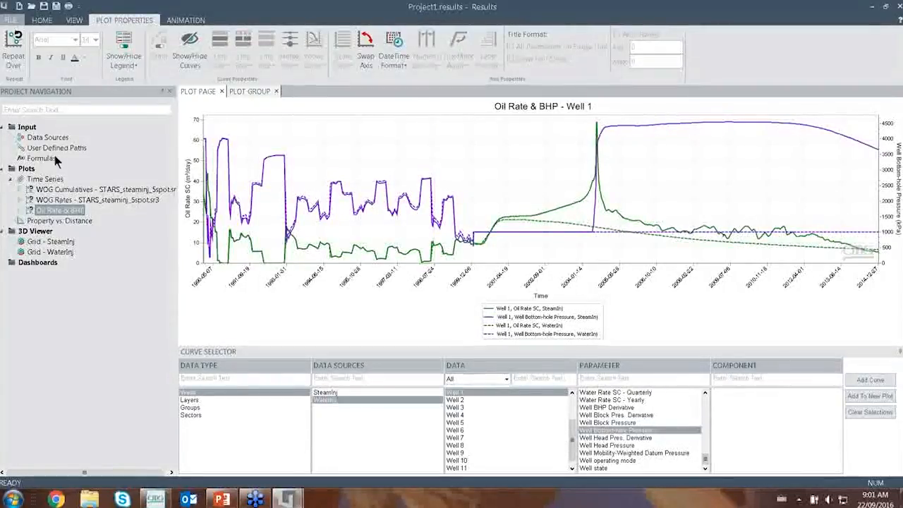
{"action": "left_click", "coordinate": [50, 20]}
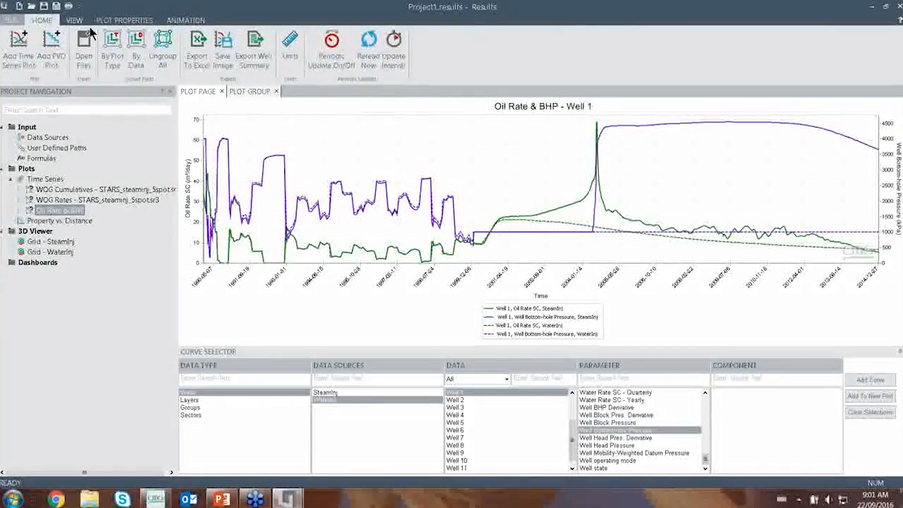
{"action": "left_click", "coordinate": [136, 67]}
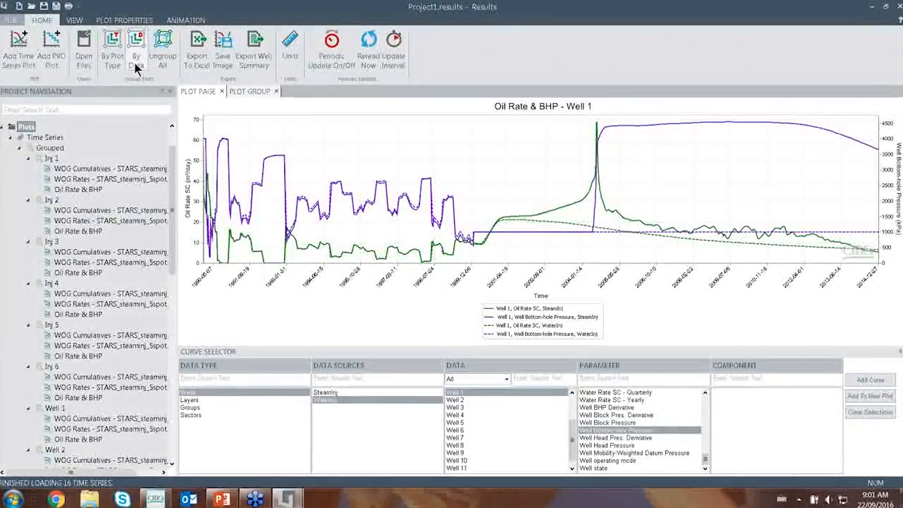
{"action": "left_click", "coordinate": [55, 408]}
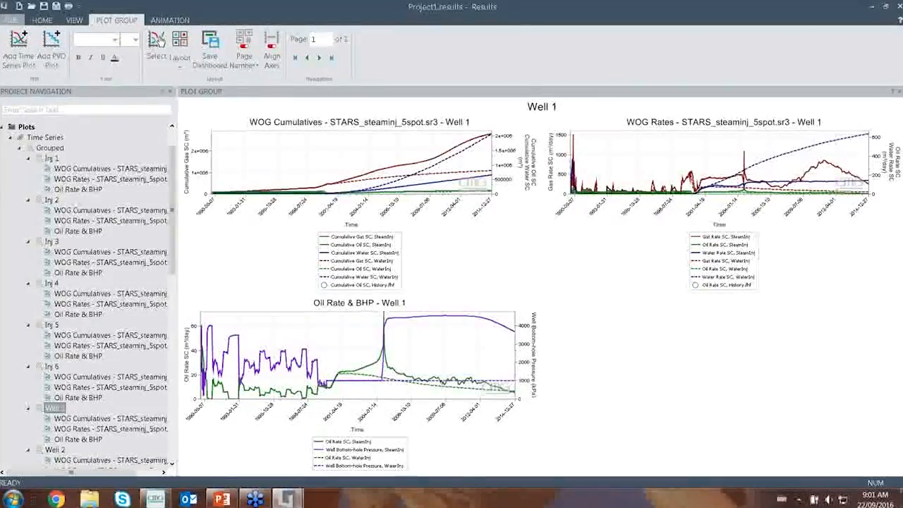
{"action": "left_click", "coordinate": [60, 452]}
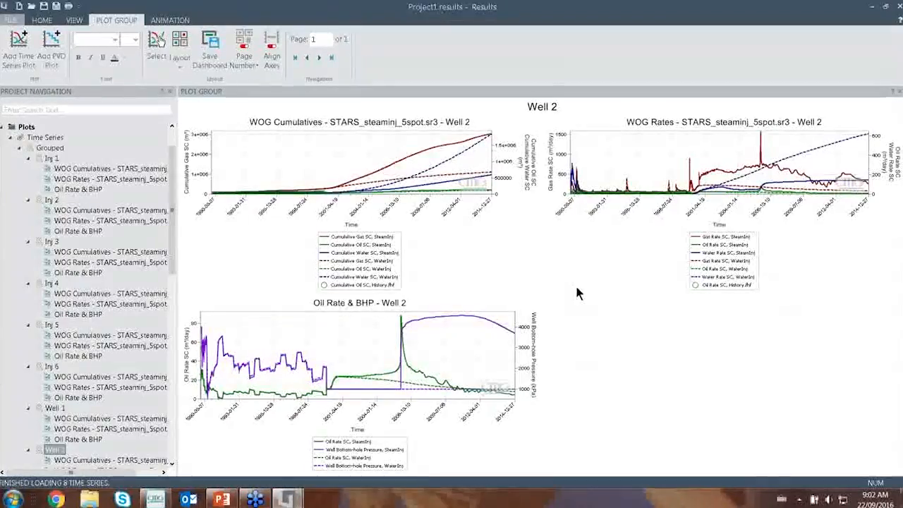
Step: Hide the History and all WaterInj curves in Well 2's WOG Cumulatives plot, leaving only the SteamInj curves shown
{"action": "mouse_move", "coordinate": [362, 285]}
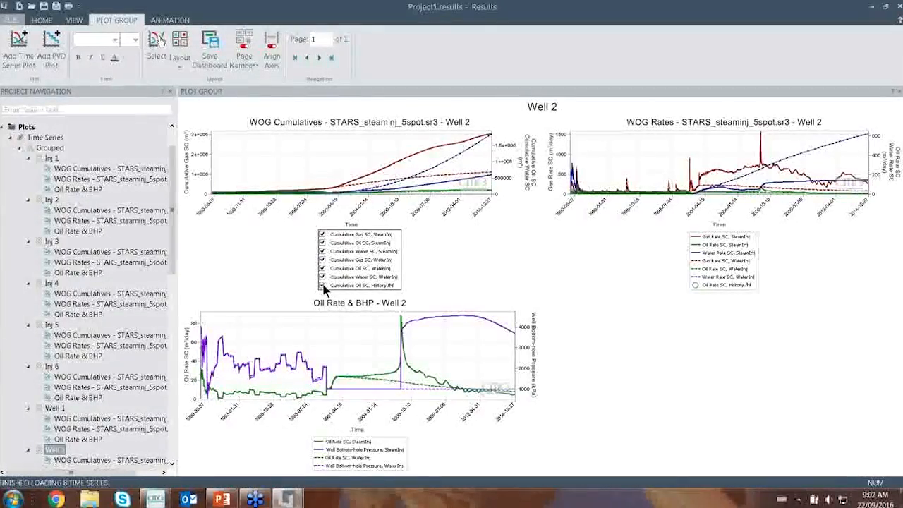
{"action": "left_click", "coordinate": [325, 286]}
{"action": "left_click", "coordinate": [324, 276]}
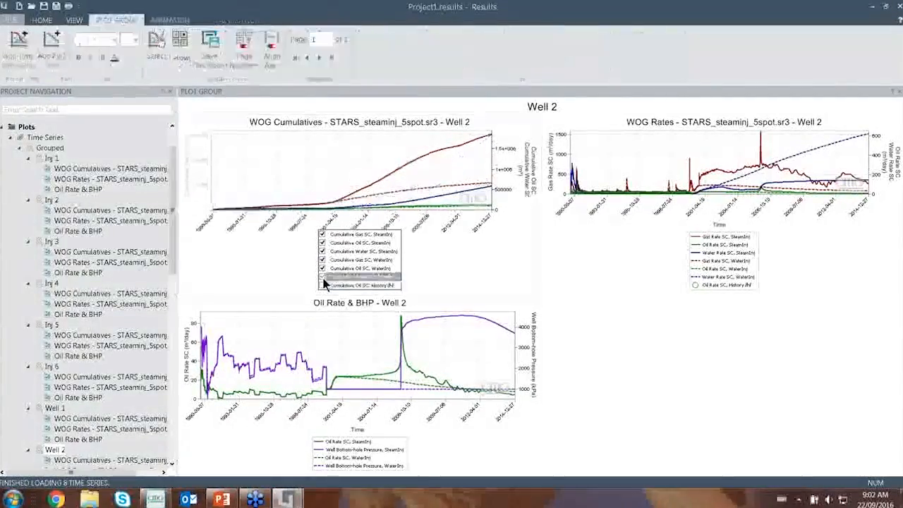
{"action": "left_click", "coordinate": [323, 269]}
{"action": "left_click", "coordinate": [323, 260]}
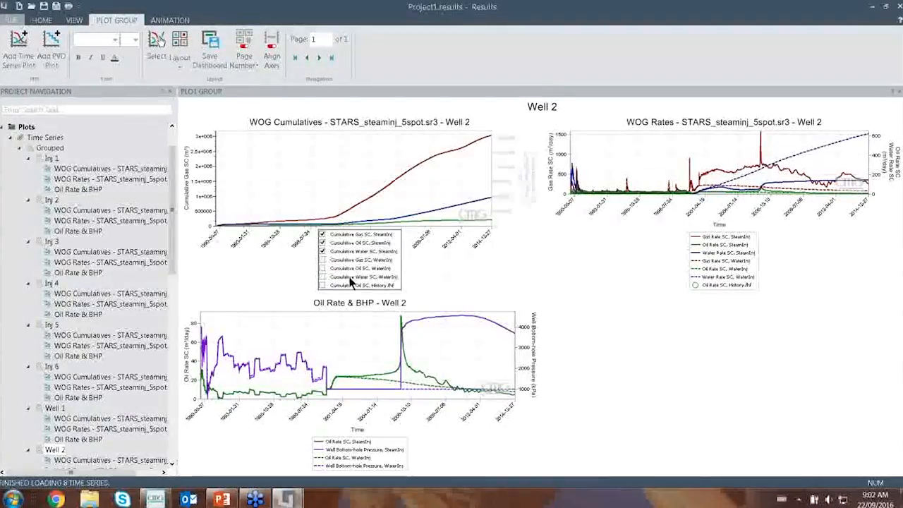
{"action": "left_click", "coordinate": [323, 277]}
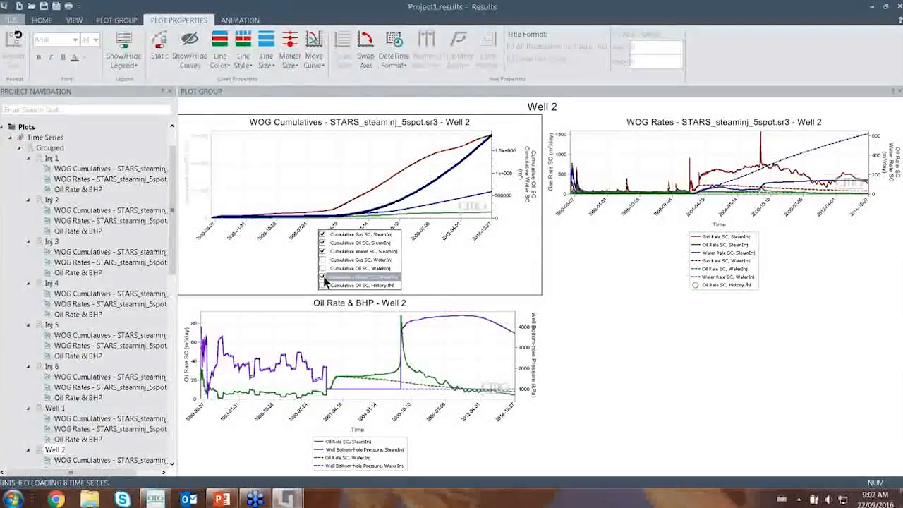
{"action": "left_click", "coordinate": [324, 279]}
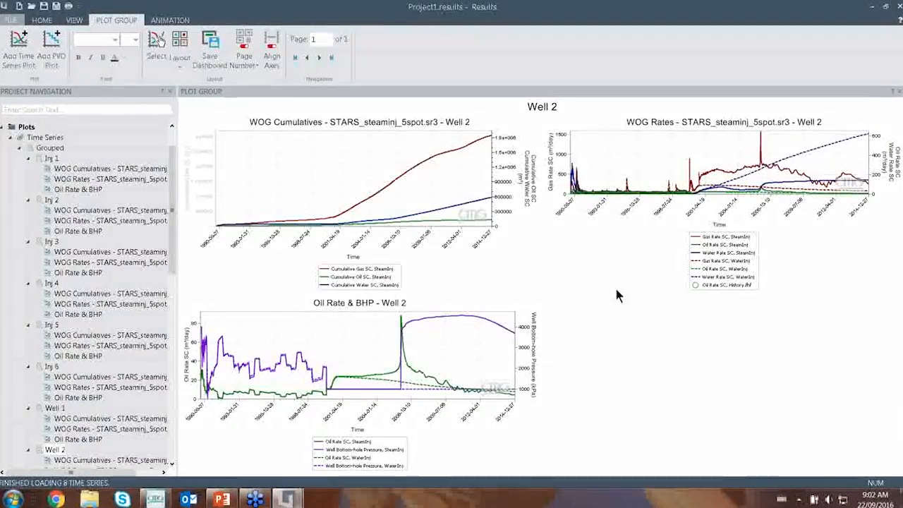
Step: Hide the History and WaterInj curves in Well 2's WOG Rates plot and the WaterInj curves in its Oil Rate & BHP plot
{"action": "left_click", "coordinate": [693, 286]}
{"action": "left_click", "coordinate": [693, 277]}
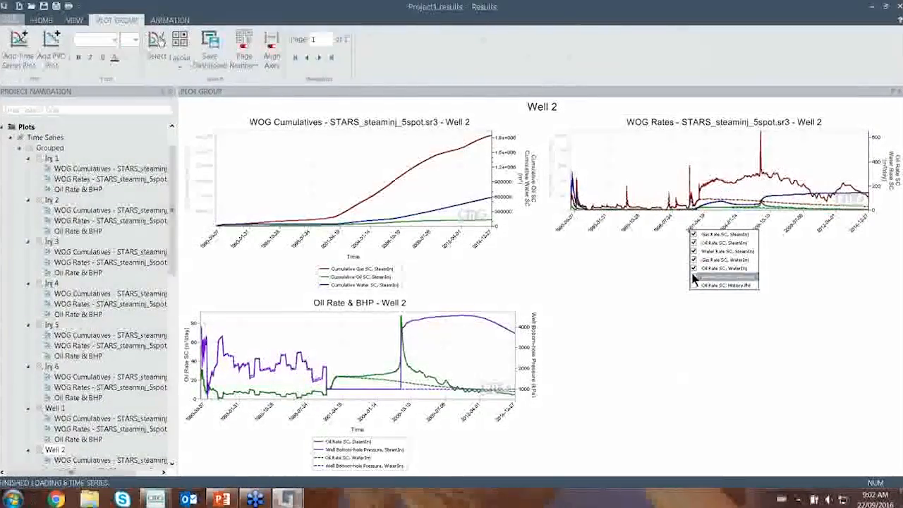
{"action": "left_click", "coordinate": [694, 269]}
{"action": "left_click", "coordinate": [693, 260]}
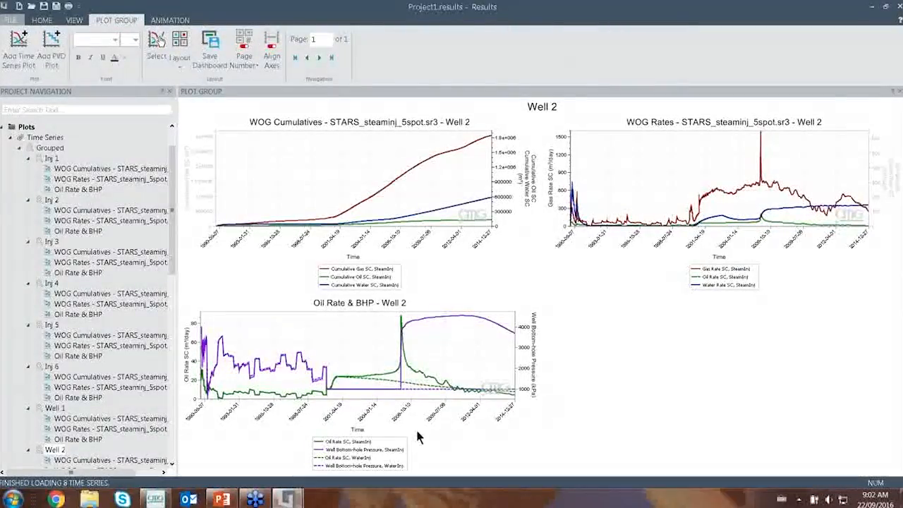
{"action": "left_click", "coordinate": [316, 466]}
{"action": "left_click", "coordinate": [316, 457]}
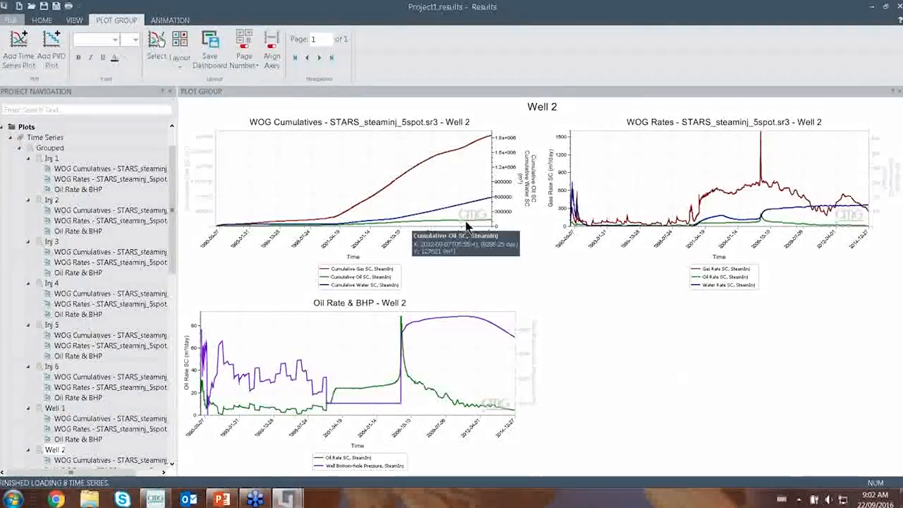
Step: Try a three-by-three and a four-by-four layout for the Well 2 plot group
{"action": "mouse_move", "coordinate": [667, 233]}
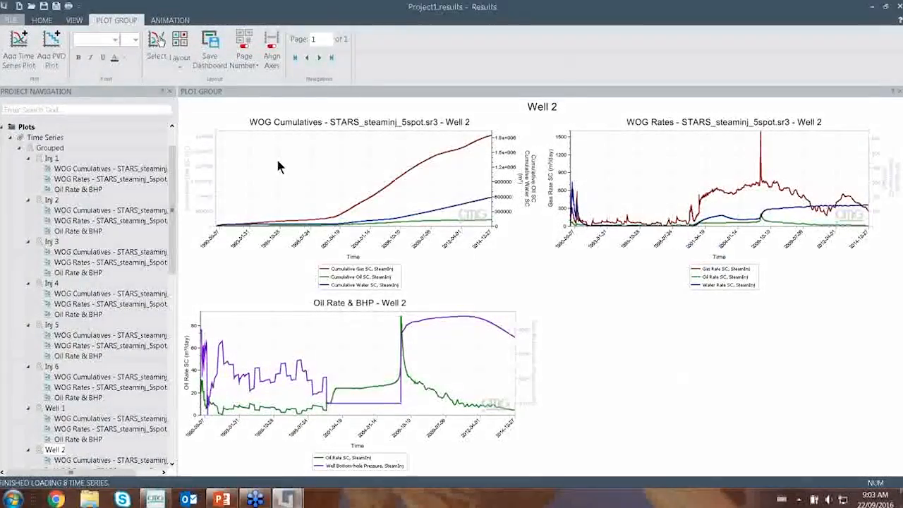
{"action": "left_click", "coordinate": [182, 63]}
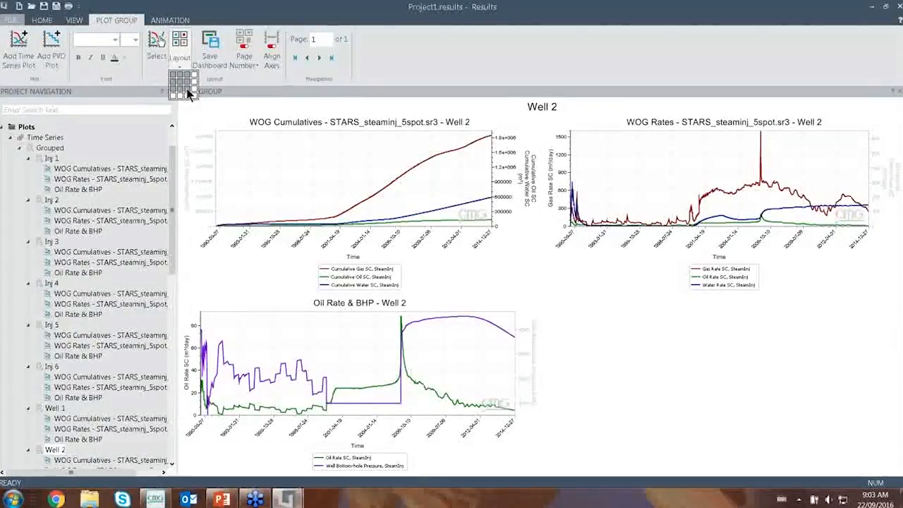
{"action": "left_click", "coordinate": [187, 74]}
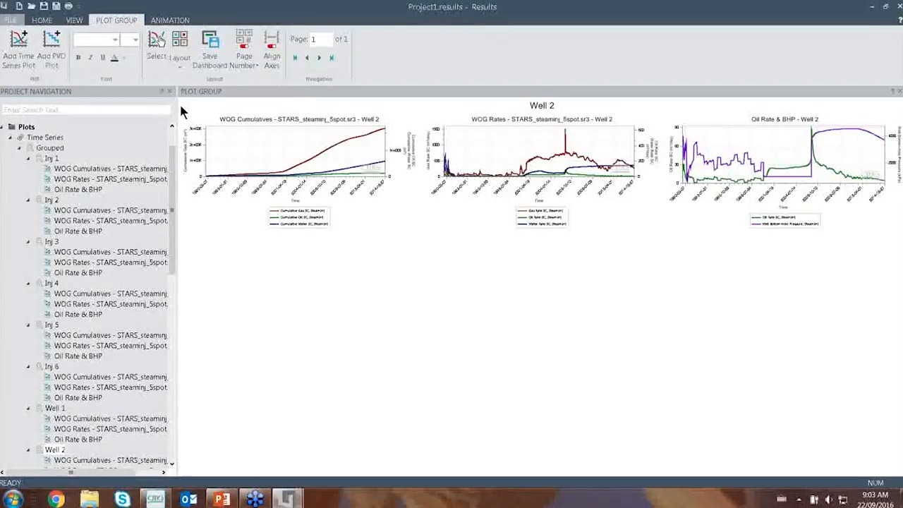
{"action": "left_click", "coordinate": [179, 62]}
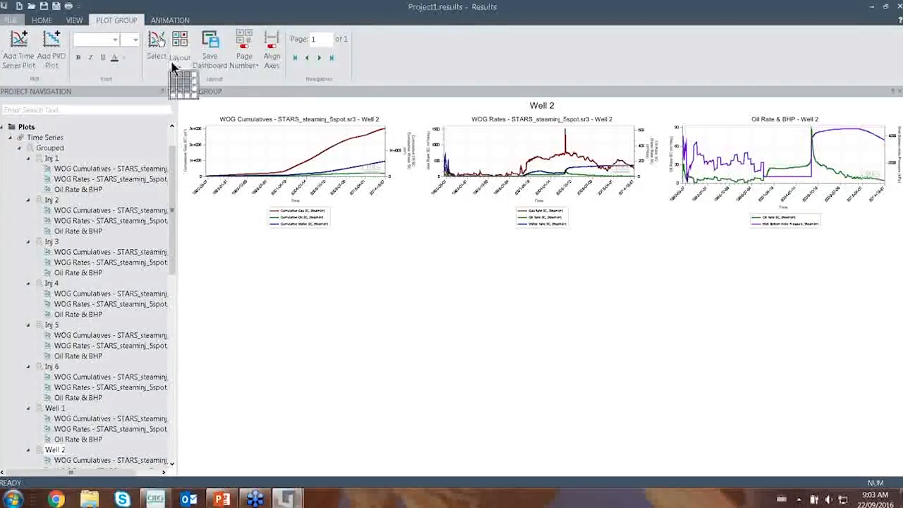
{"action": "left_click", "coordinate": [194, 96]}
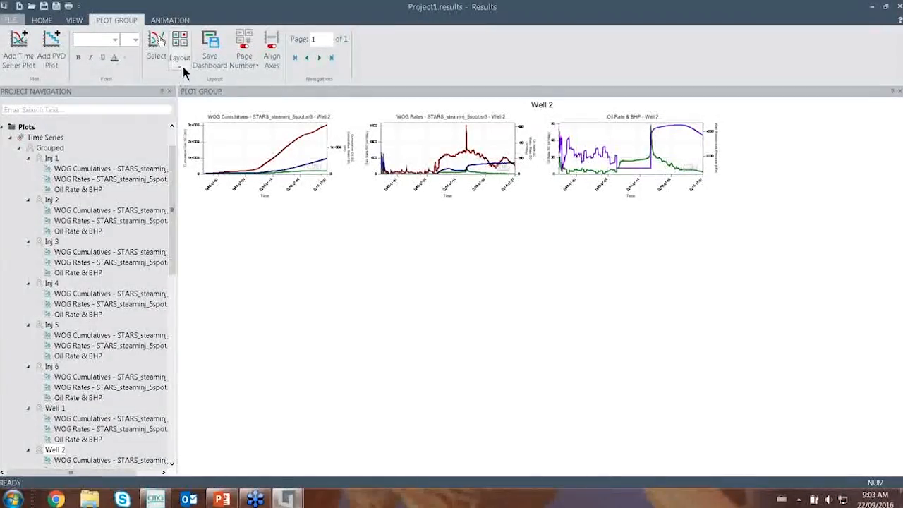
Step: Stack the Well 2 plots in a layout of three rows by one column and align their axes
{"action": "left_click", "coordinate": [180, 66]}
{"action": "left_click", "coordinate": [174, 96]}
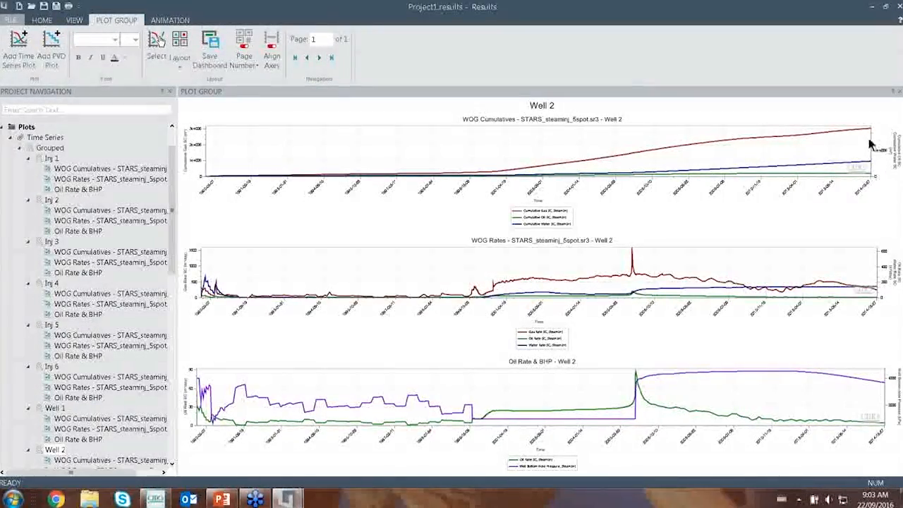
{"action": "mouse_move", "coordinate": [873, 191]}
{"action": "left_click", "coordinate": [270, 55]}
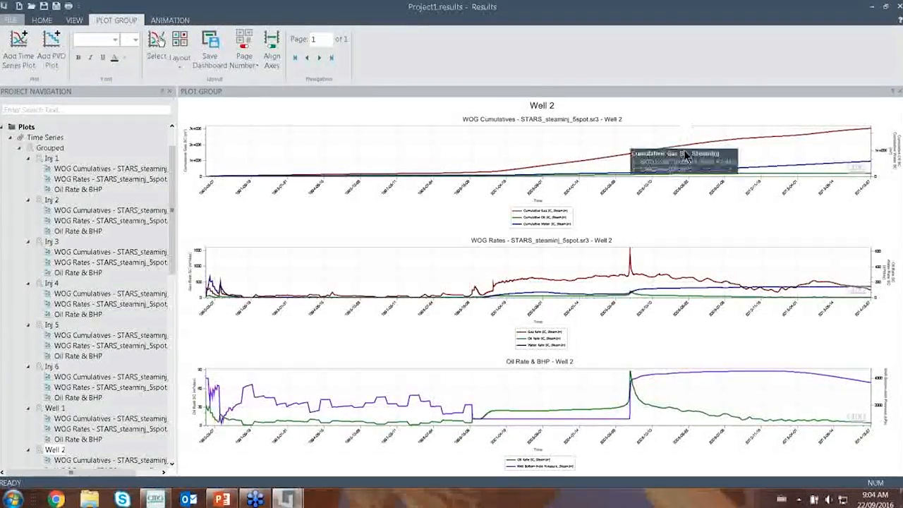
{"action": "mouse_move", "coordinate": [689, 295]}
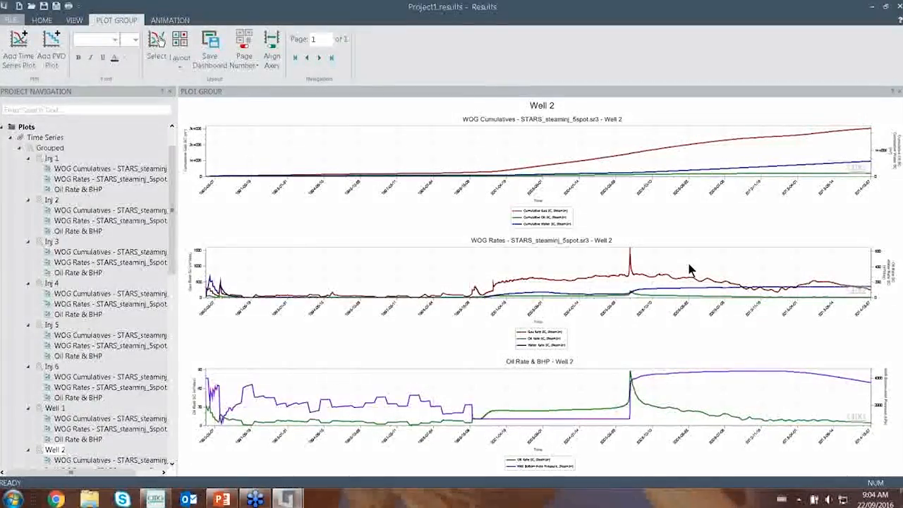
{"action": "mouse_move", "coordinate": [691, 170]}
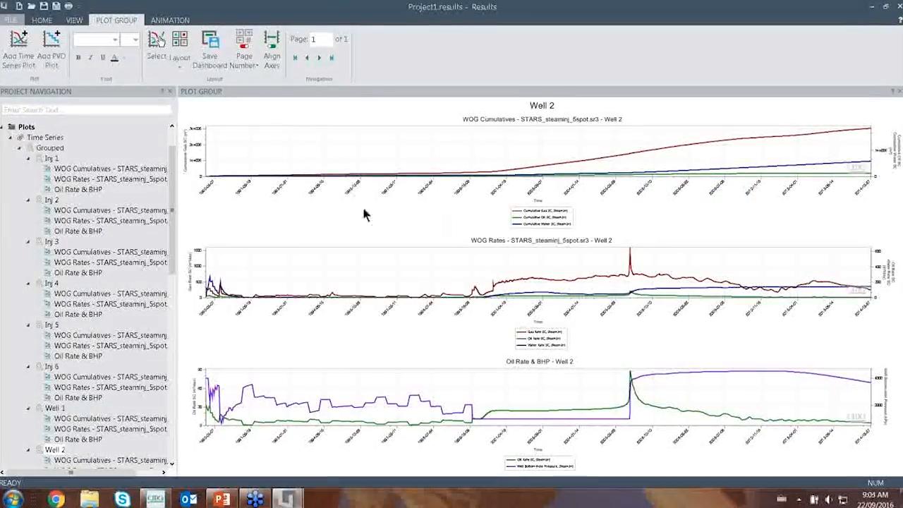
Step: Group the plots by plot type and open the Oil Rate & BHP plot under Wells
{"action": "left_click", "coordinate": [44, 21]}
{"action": "left_click", "coordinate": [110, 46]}
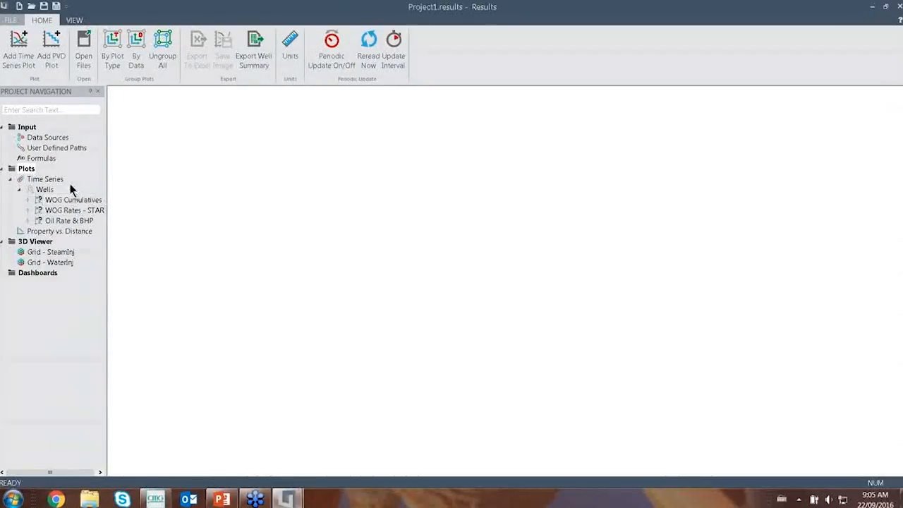
{"action": "double_click", "coordinate": [65, 221]}
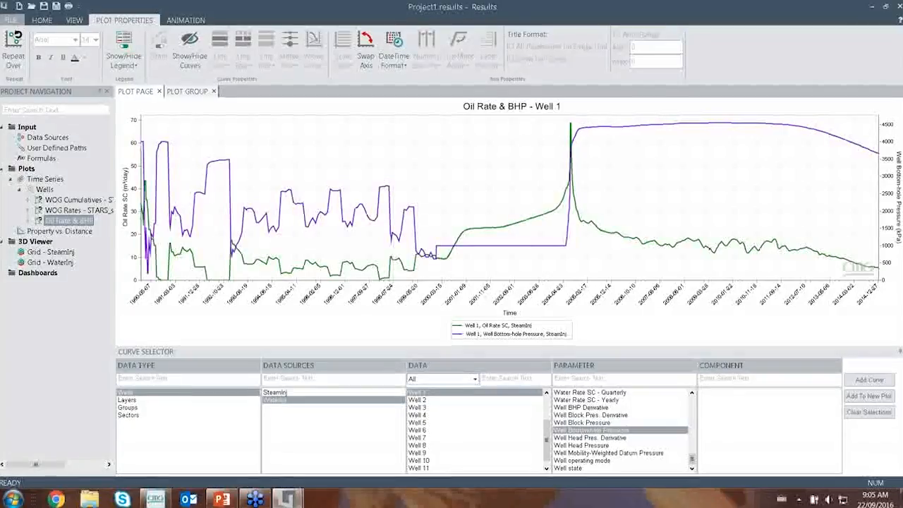
Step: Export the Oil Rate & BHP plot as a template file named Oil Rate & BHP
{"action": "right_click", "coordinate": [66, 220]}
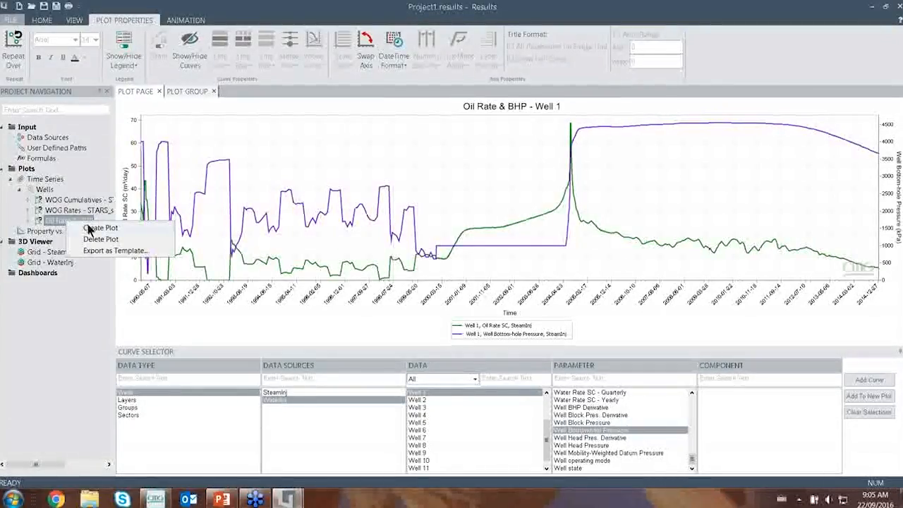
{"action": "left_click", "coordinate": [98, 250]}
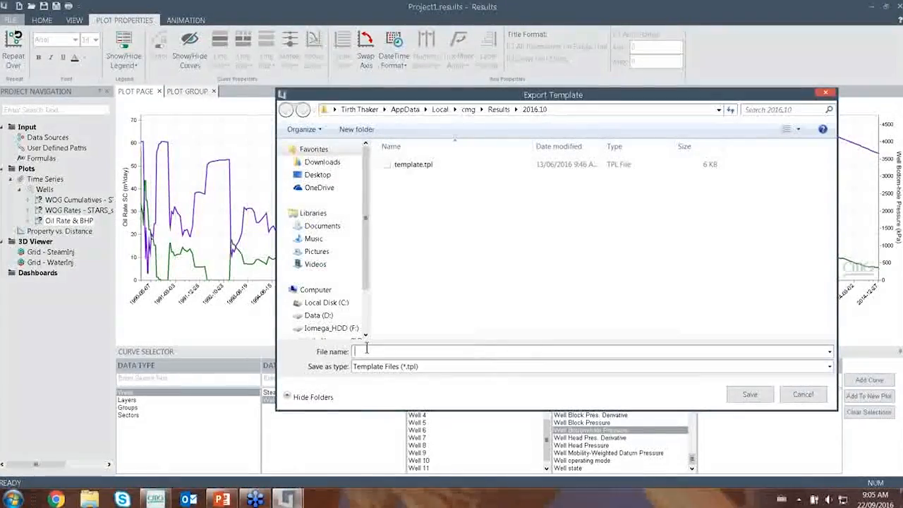
{"action": "type", "text": "Oil Rate "}
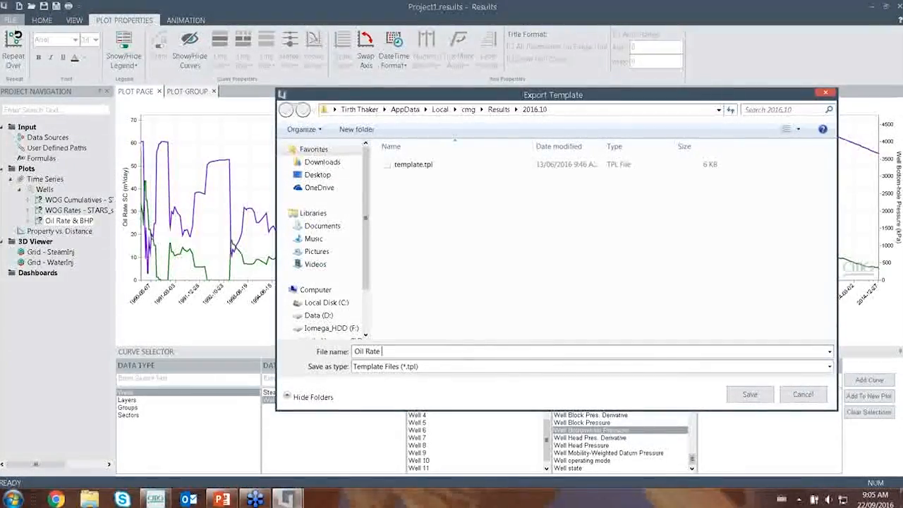
{"action": "type", "text": "& BHP"}
{"action": "left_click", "coordinate": [748, 399]}
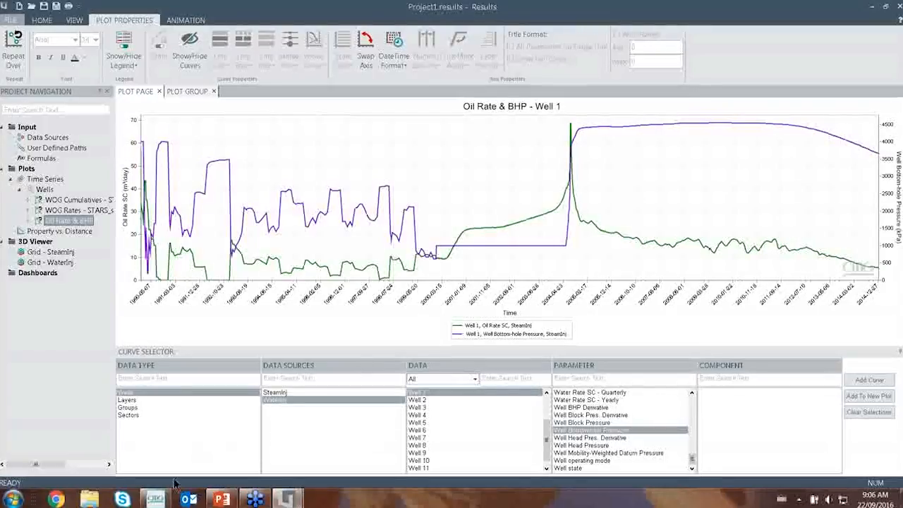
Step: Switch to CMG Technologies Launcher, open Exercise_1_Basecase.sr3 in Results 2016.10, and maximize the new Results window
{"action": "left_click", "coordinate": [160, 502]}
{"action": "left_click", "coordinate": [290, 262]}
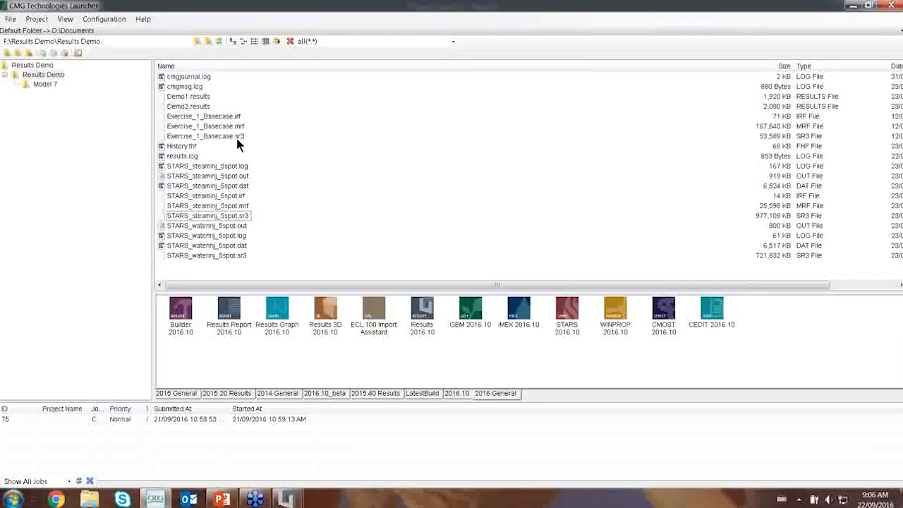
{"action": "left_click_drag", "start_coordinate": [235, 141], "coordinate": [421, 312]}
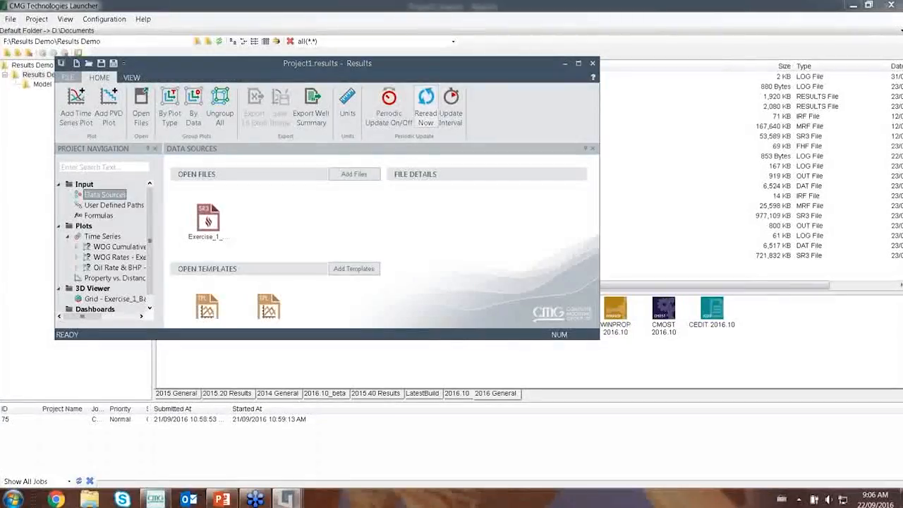
{"action": "double_click", "coordinate": [418, 65]}
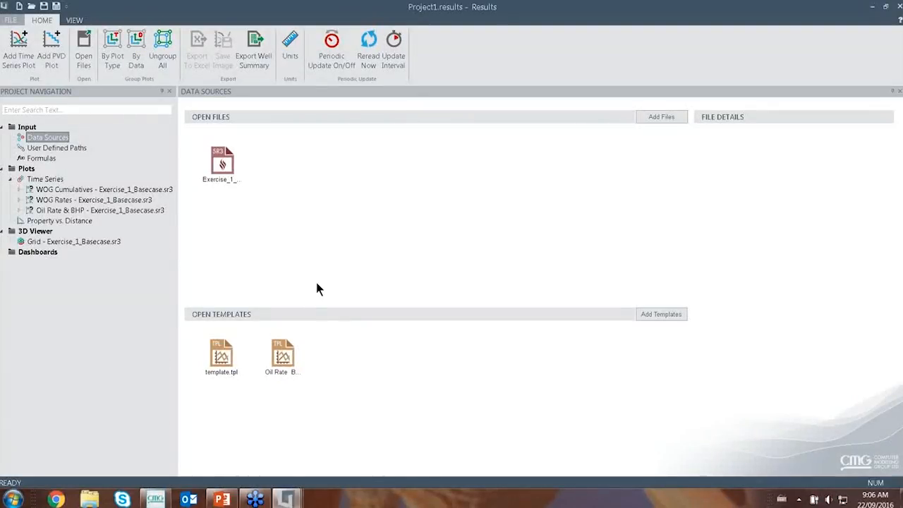
Step: Expand the Oil Rate & BHP group of Exercise_1_Basecase.sr3 and view the plots for Injectors 1 to 4 and Producer 1
{"action": "left_click", "coordinate": [21, 211]}
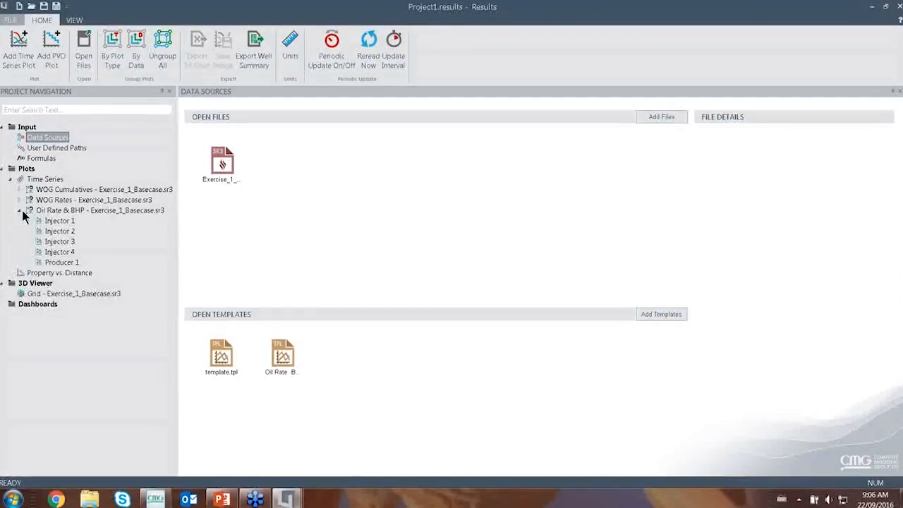
{"action": "left_click", "coordinate": [60, 221]}
{"action": "left_click", "coordinate": [61, 231]}
{"action": "left_click", "coordinate": [62, 242]}
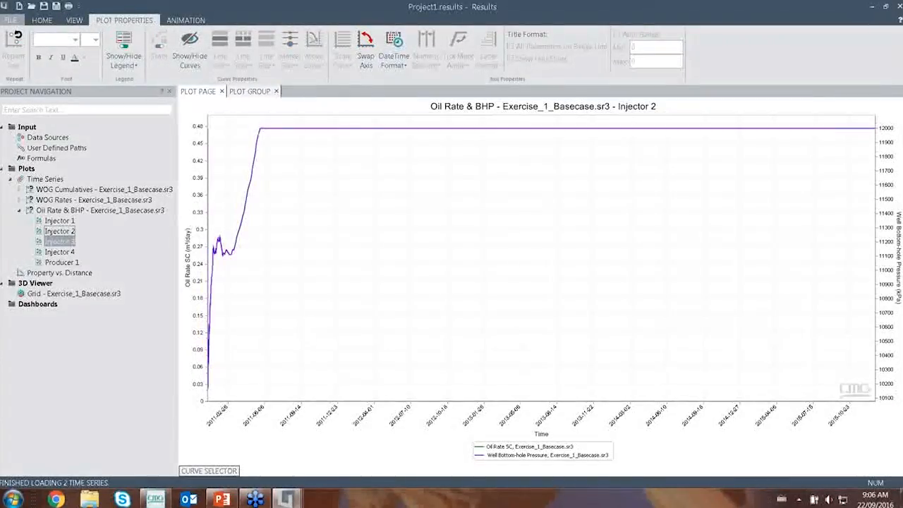
{"action": "left_click", "coordinate": [62, 252]}
{"action": "left_click", "coordinate": [64, 262]}
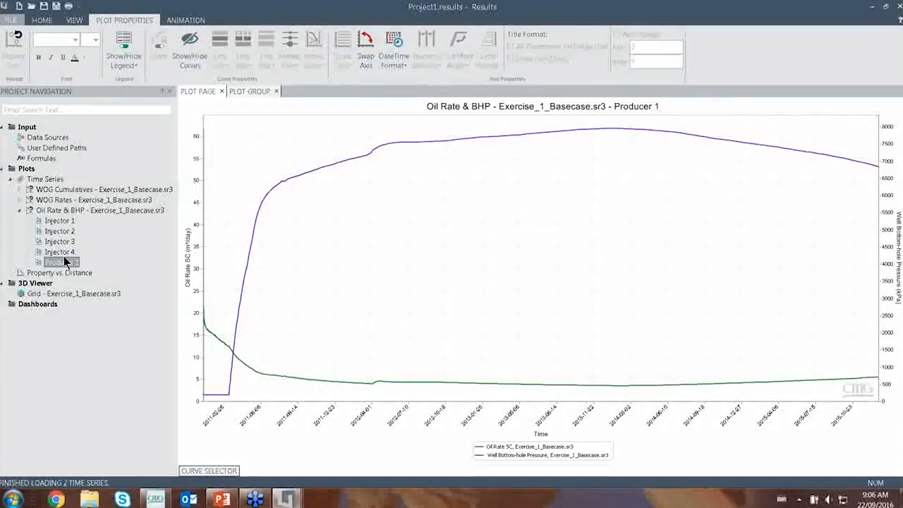
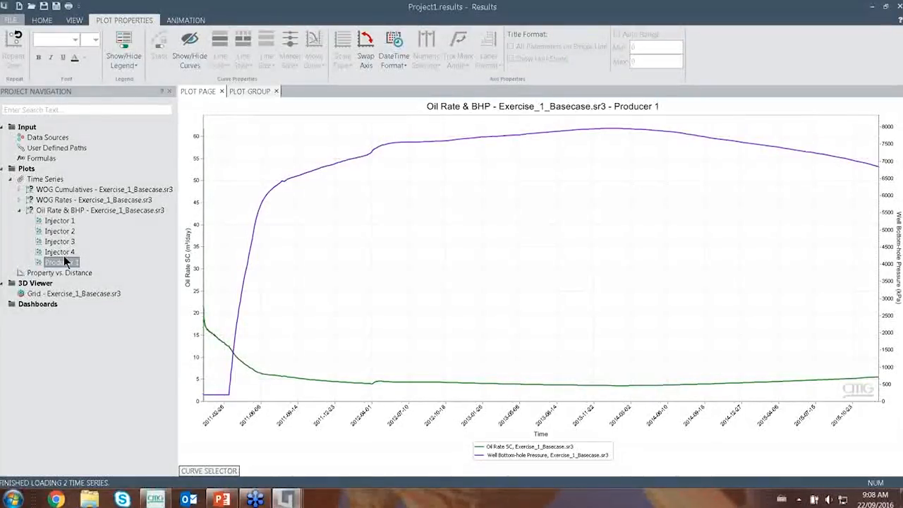
Step: Close the Exercise_1_Basecase Results project and switch back to the project containing the SteamInj and WaterInj data
{"action": "left_click", "coordinate": [899, 9]}
{"action": "left_click", "coordinate": [469, 272]}
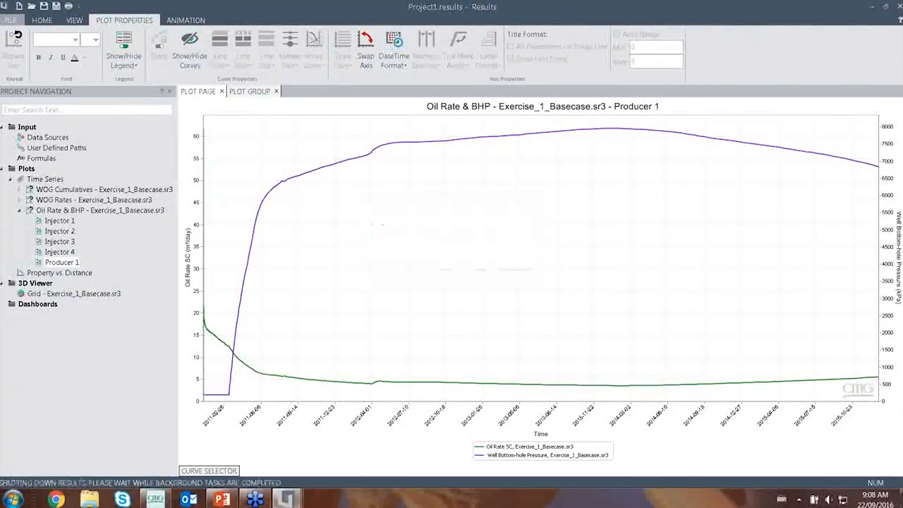
{"action": "mouse_move", "coordinate": [286, 499]}
{"action": "left_click", "coordinate": [320, 450]}
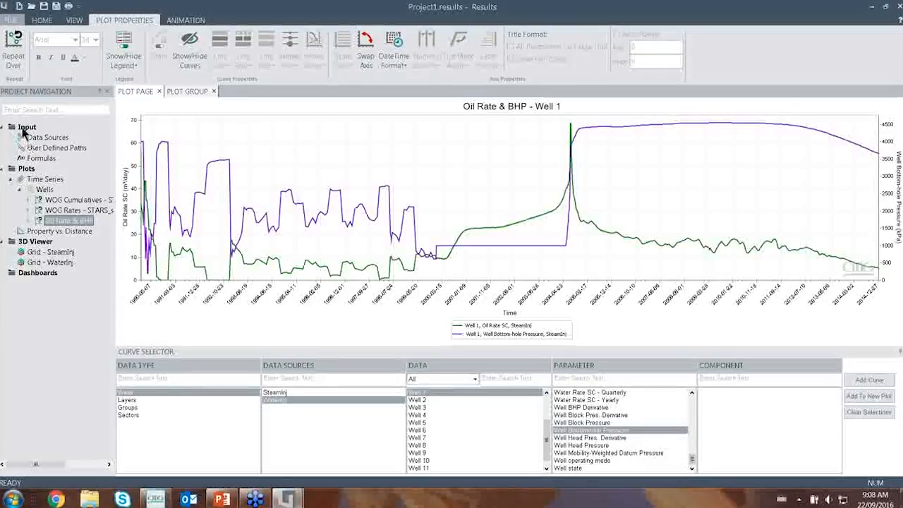
Step: Insert a new formula under Formulas, name it Delta Oil and set its unit label to m3
{"action": "left_click", "coordinate": [34, 161]}
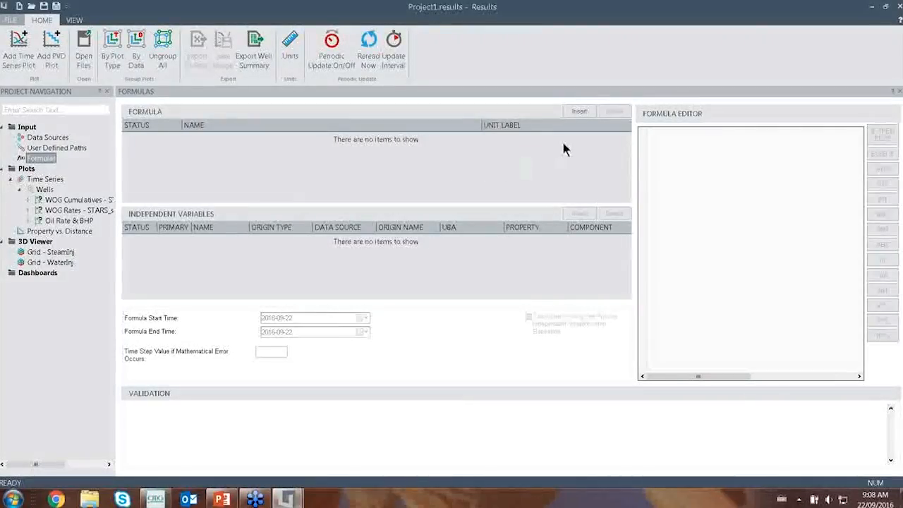
{"action": "left_click", "coordinate": [575, 114]}
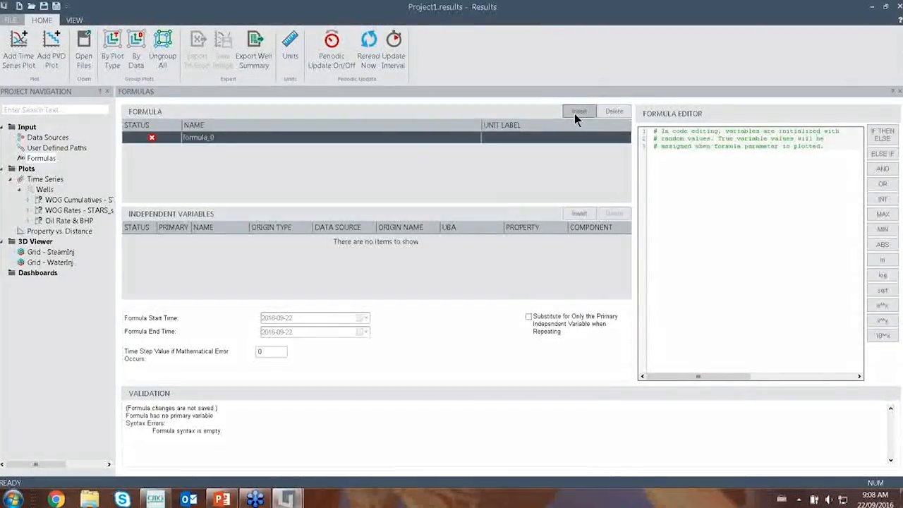
{"action": "left_click", "coordinate": [284, 137]}
{"action": "left_click_drag", "start_coordinate": [231, 138], "coordinate": [146, 139]}
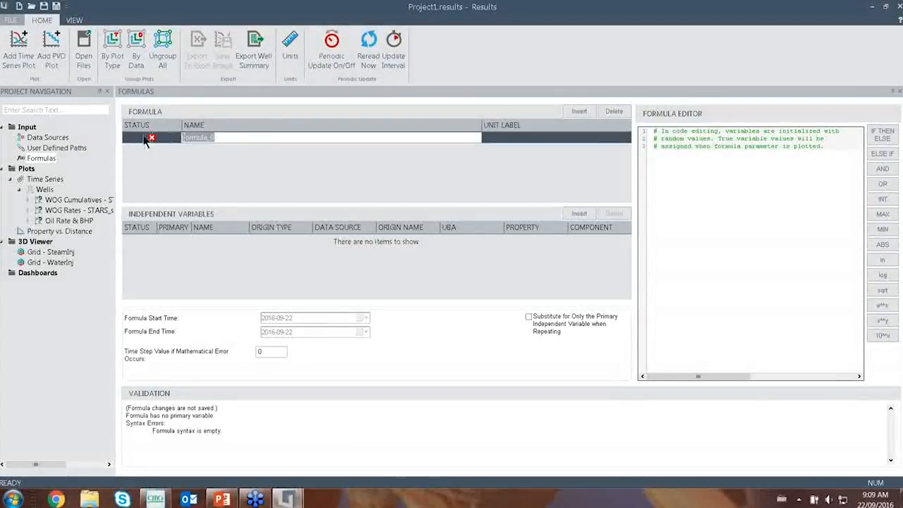
{"action": "type", "text": "Delta Oil"}
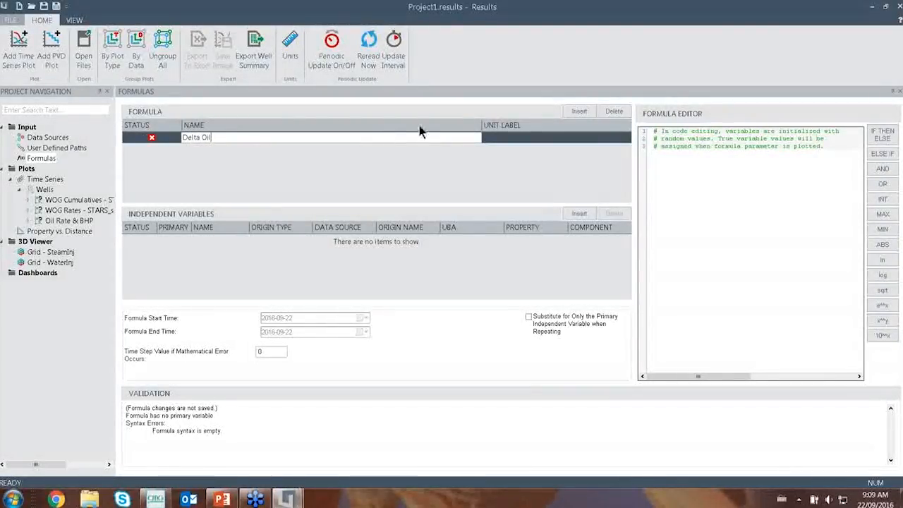
{"action": "left_click", "coordinate": [496, 139]}
{"action": "left_click", "coordinate": [495, 138]}
{"action": "type", "text": "m3"}
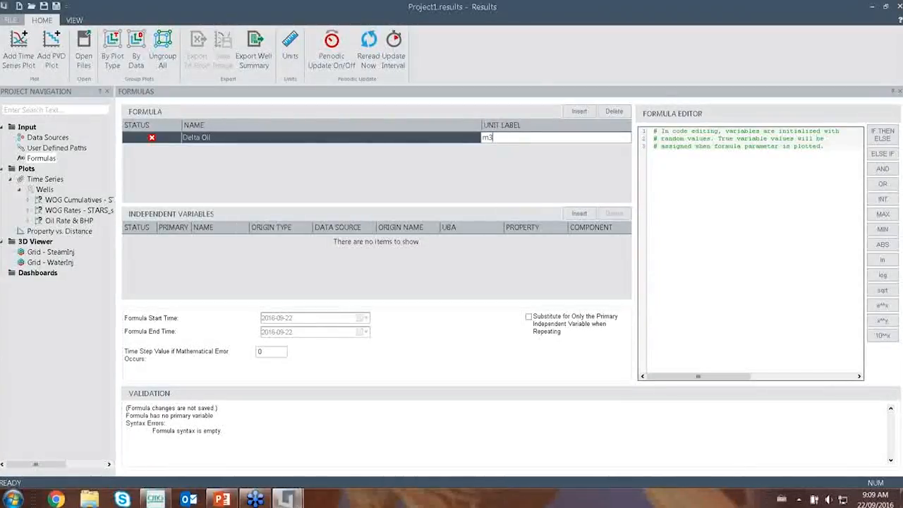
{"action": "left_click", "coordinate": [492, 162]}
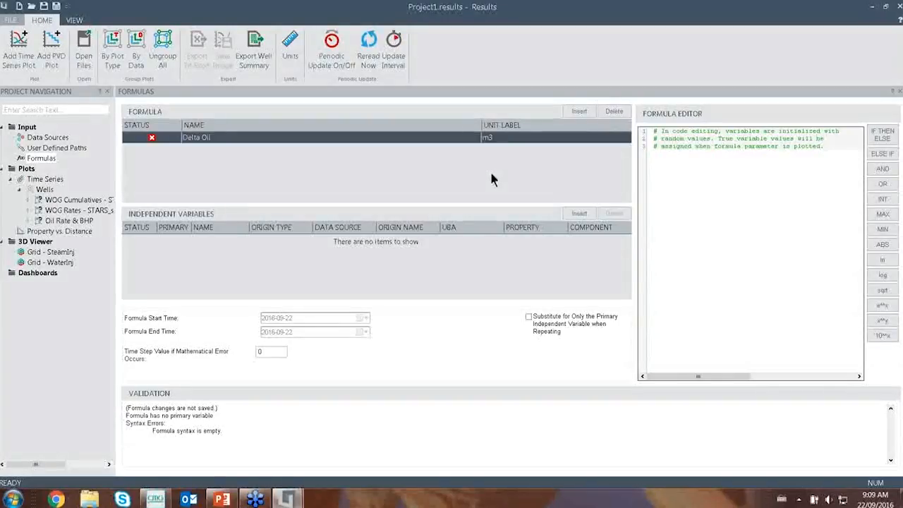
Step: Add two independent variables to the Delta Oil formula and rename the first one x0, keeping it as primary
{"action": "left_click", "coordinate": [579, 212]}
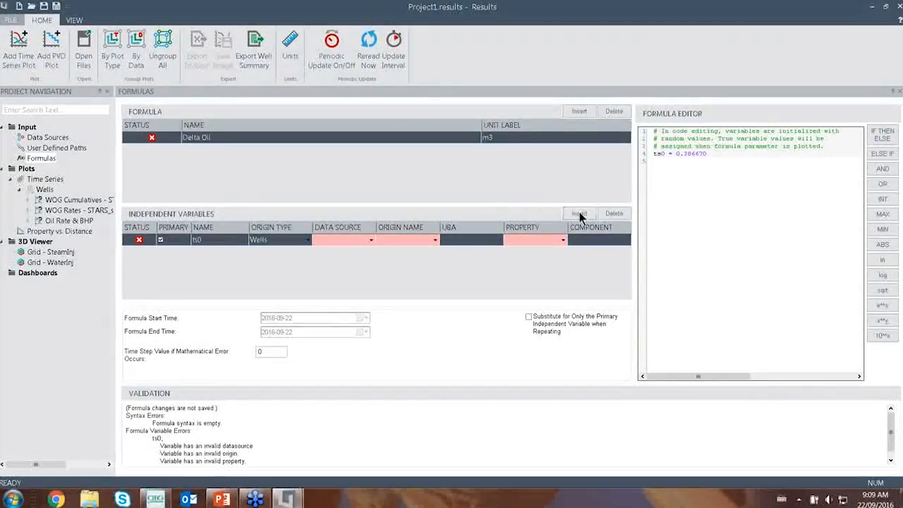
{"action": "left_click", "coordinate": [580, 212]}
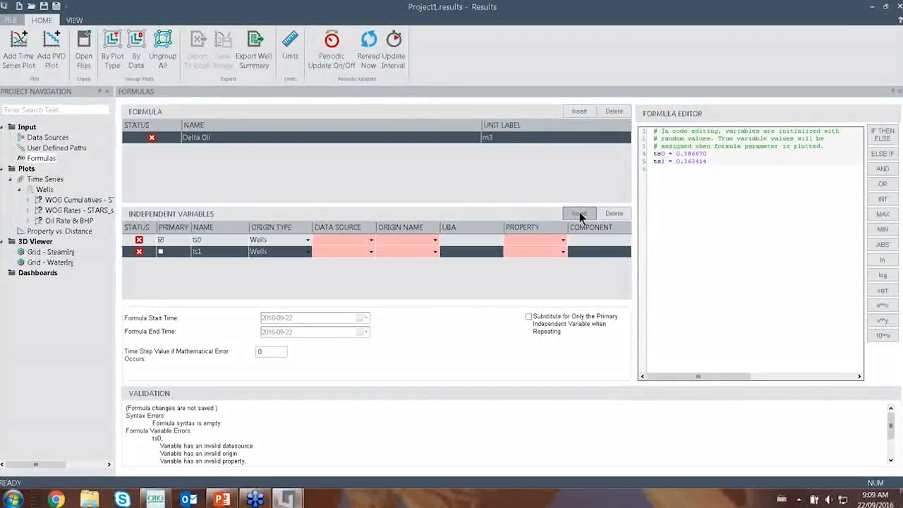
{"action": "left_click", "coordinate": [243, 240]}
{"action": "type", "text": "x0"}
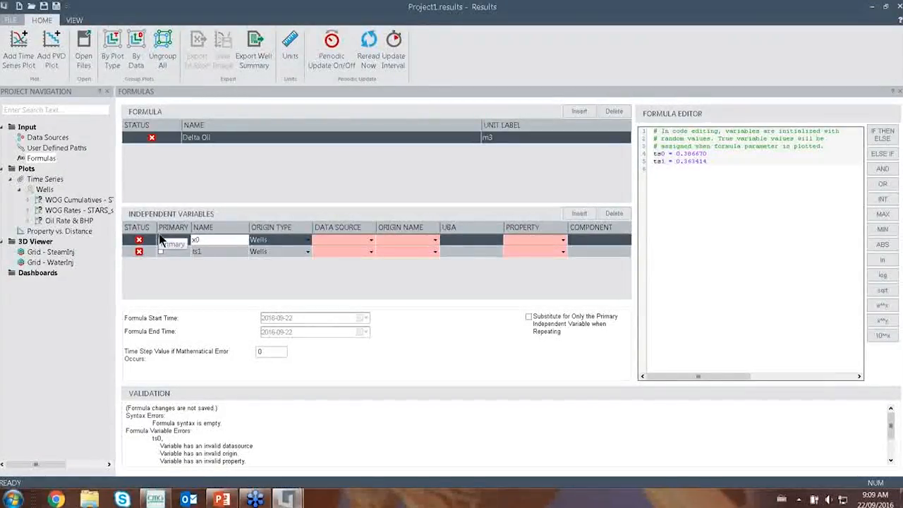
{"action": "left_click", "coordinate": [161, 240]}
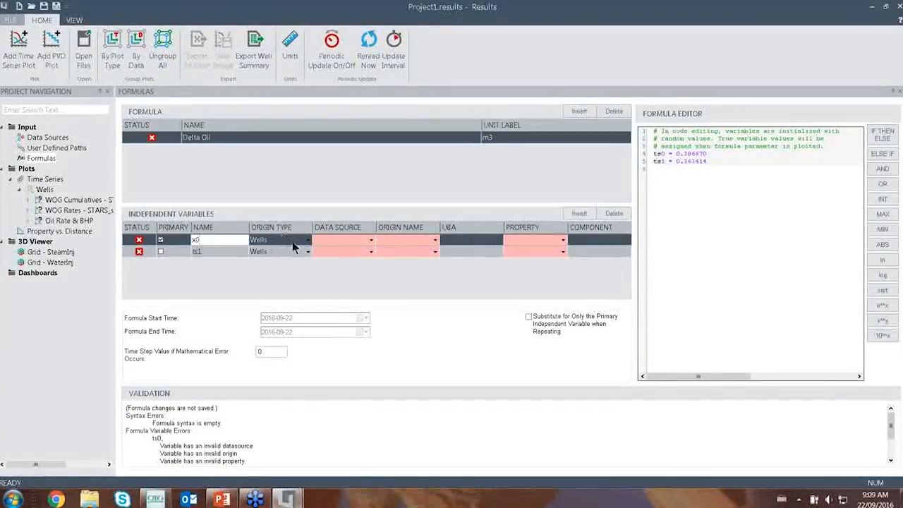
Step: Define variable x0 with origin type Sectors, data source SteamInj and the Oil Prod Rate property
{"action": "left_click", "coordinate": [303, 240]}
{"action": "left_click", "coordinate": [270, 276]}
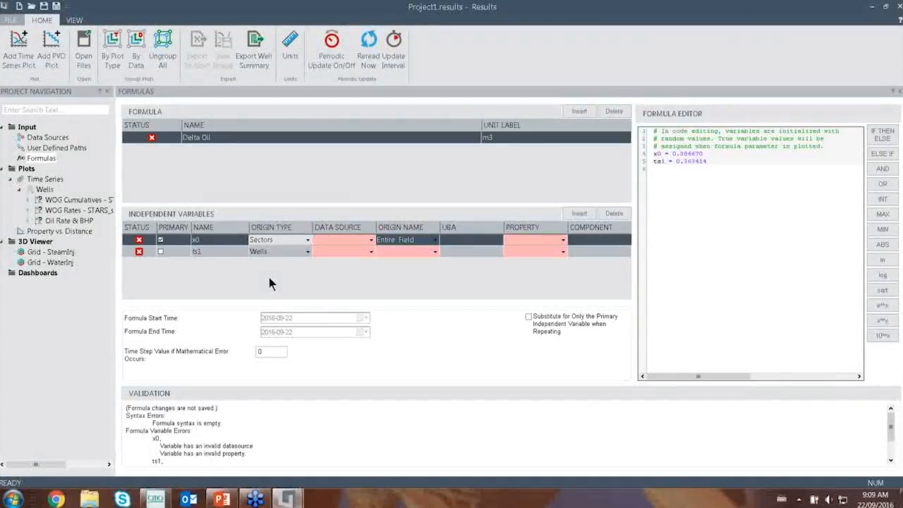
{"action": "left_click", "coordinate": [371, 252]}
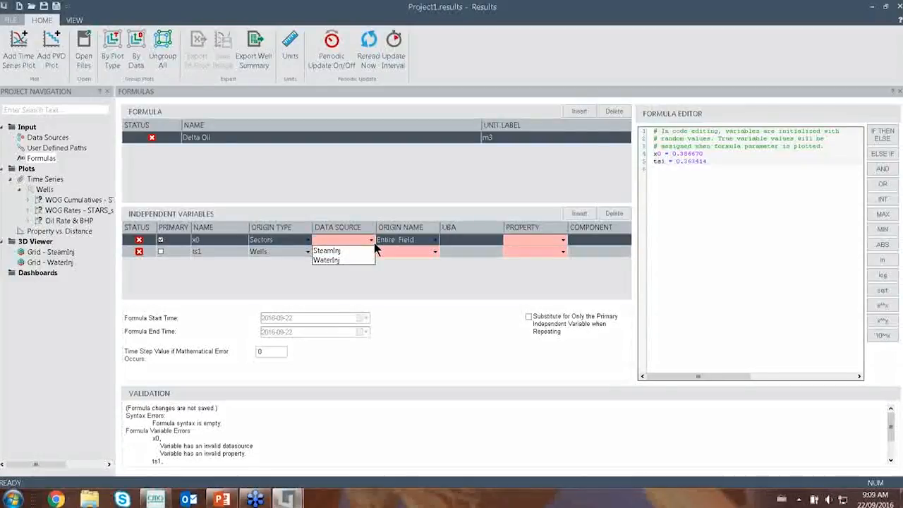
{"action": "left_click", "coordinate": [354, 251]}
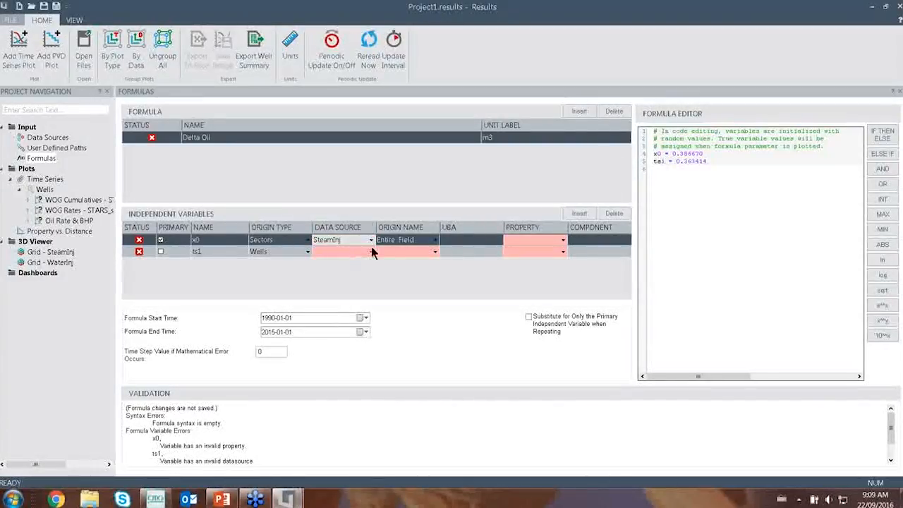
{"action": "left_click", "coordinate": [563, 241]}
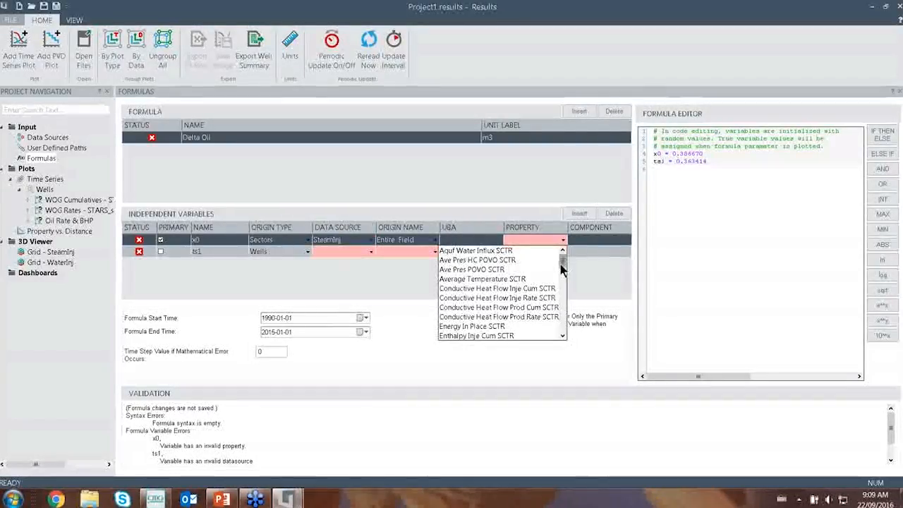
{"action": "left_click_drag", "start_coordinate": [562, 255], "coordinate": [565, 312]}
{"action": "left_click", "coordinate": [498, 251]}
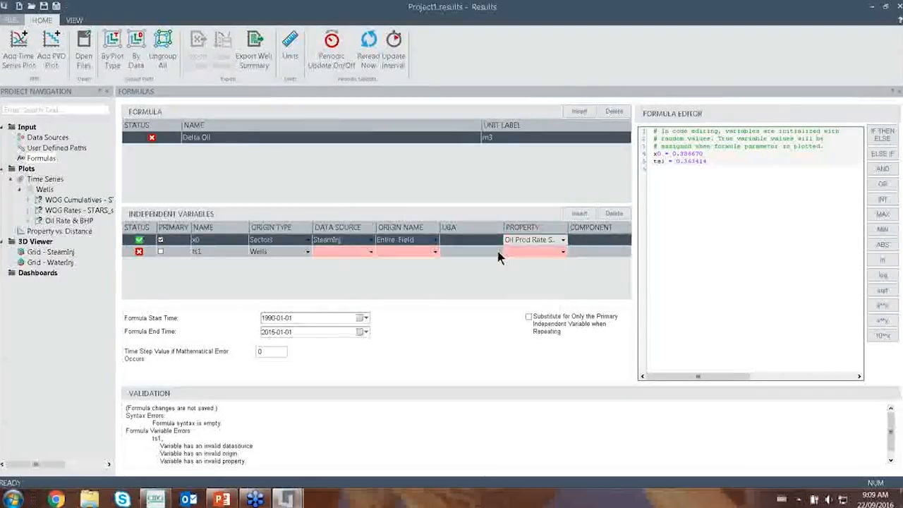
Step: Rename the second variable x1 and define it with origin type Sectors, data source WaterInj and the Oil Prod Rate property
{"action": "left_click", "coordinate": [211, 252]}
{"action": "left_click_drag", "start_coordinate": [213, 252], "coordinate": [175, 251]}
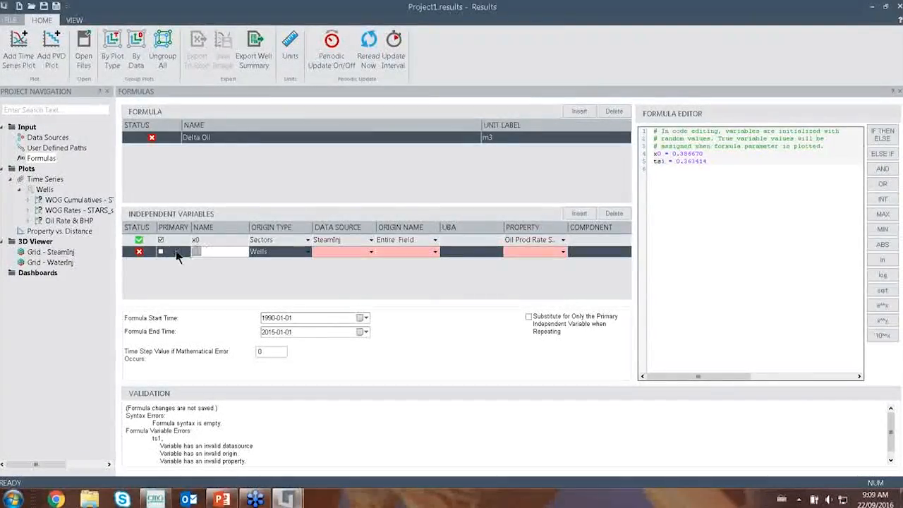
{"action": "type", "text": "x1"}
{"action": "left_click", "coordinate": [293, 254]}
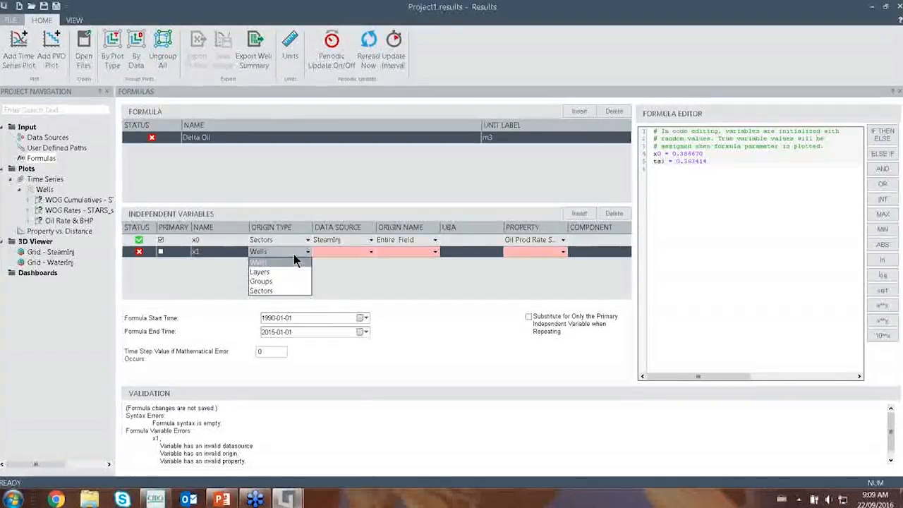
{"action": "left_click", "coordinate": [269, 290]}
{"action": "left_click", "coordinate": [370, 252]}
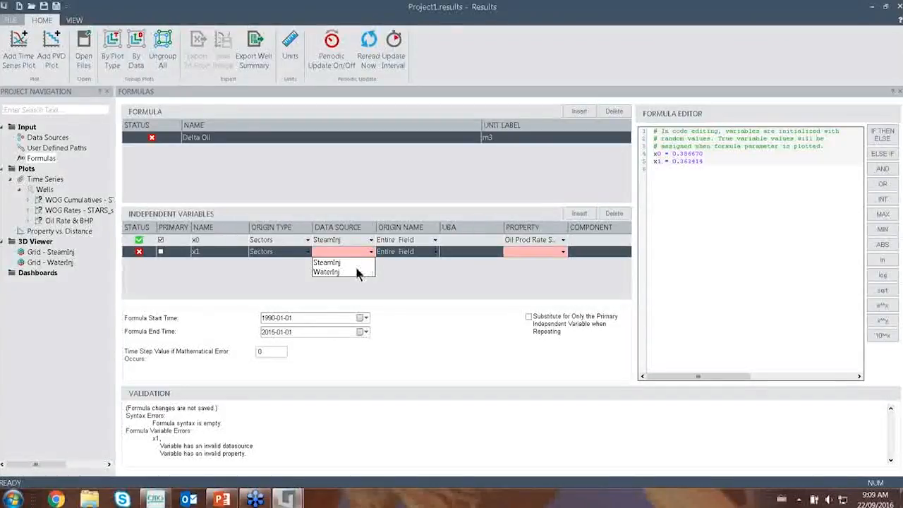
{"action": "left_click", "coordinate": [351, 277]}
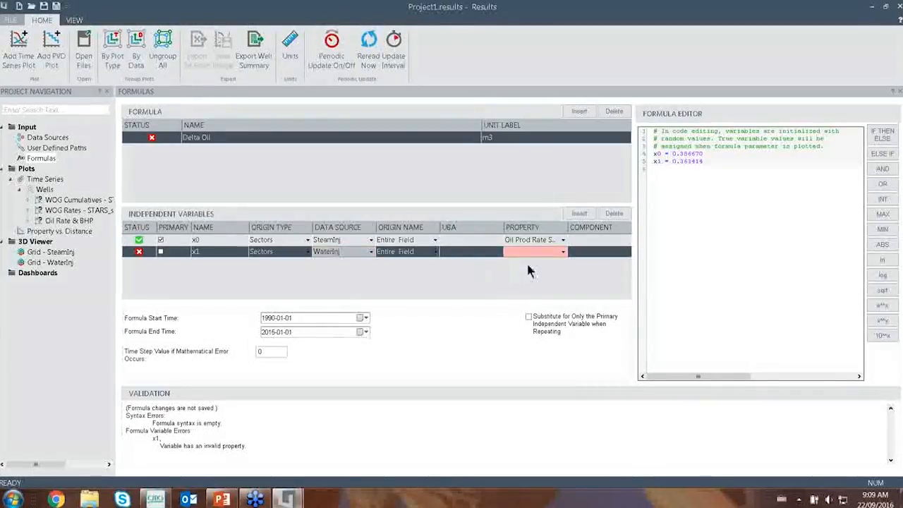
{"action": "left_click", "coordinate": [563, 252]}
{"action": "left_click_drag", "start_coordinate": [564, 269], "coordinate": [569, 293]}
{"action": "left_click", "coordinate": [515, 297]}
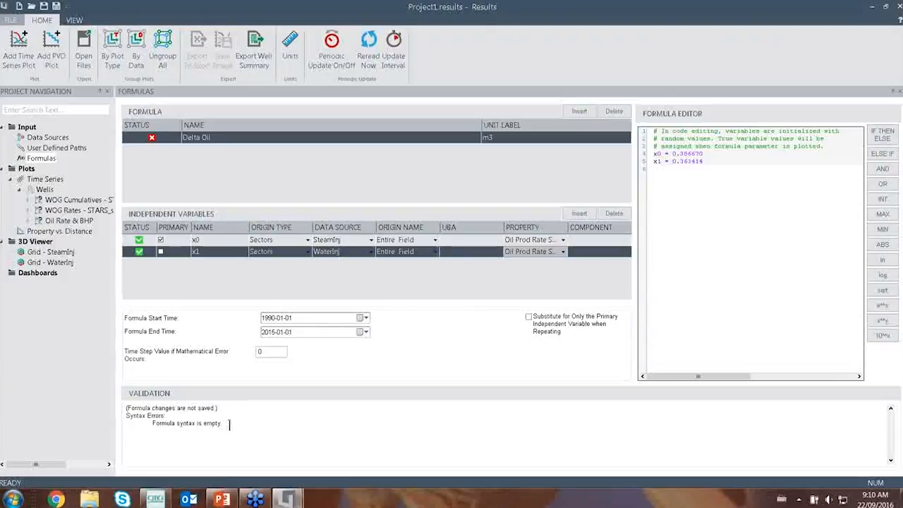
Step: Enter the expression x0-x1 for the Delta Oil formula and check its validation message
{"action": "left_click_drag", "start_coordinate": [223, 424], "coordinate": [150, 420]}
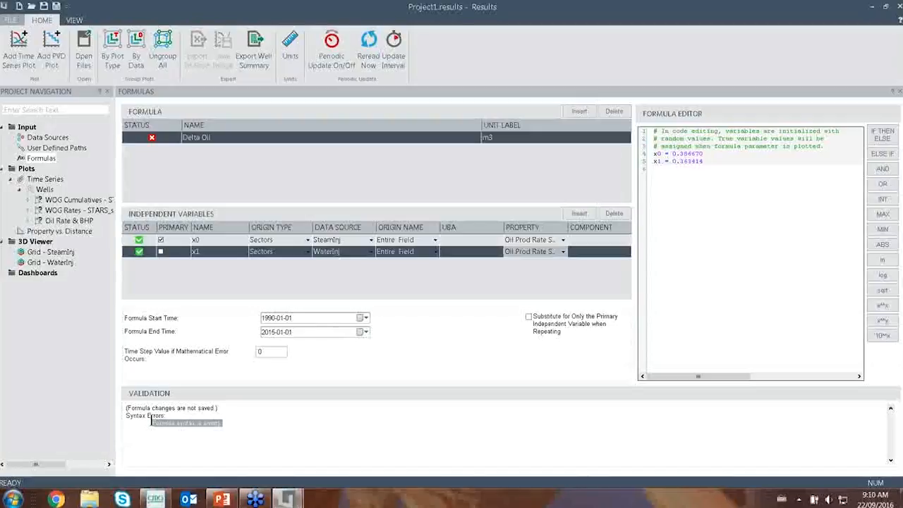
{"action": "left_click", "coordinate": [149, 423]}
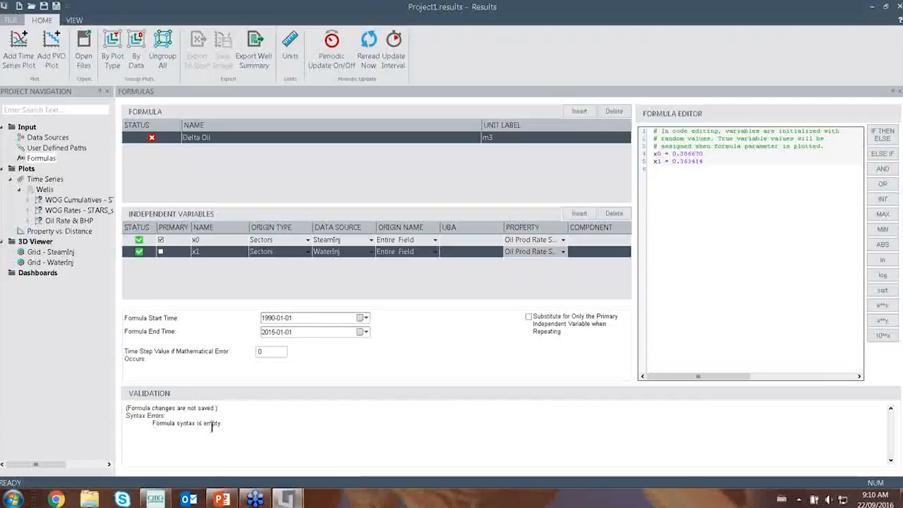
{"action": "left_click", "coordinate": [671, 179]}
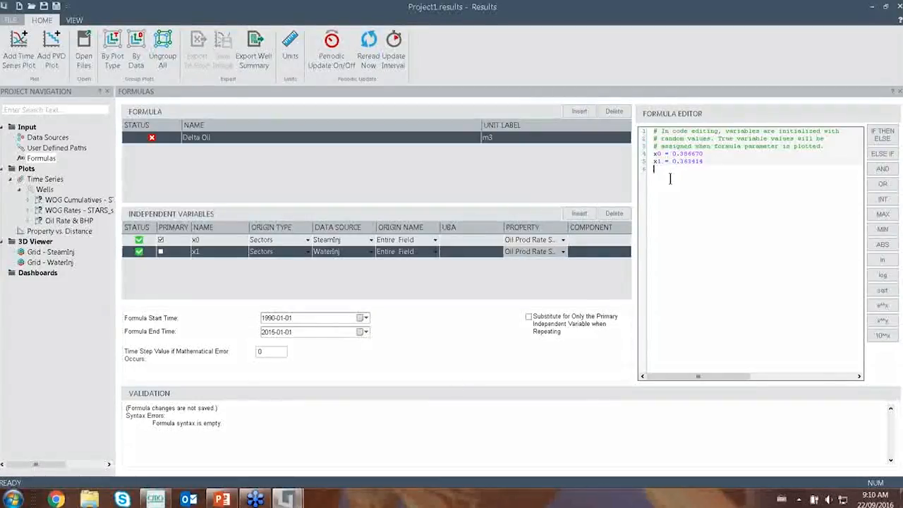
{"action": "type", "text": "xo"}
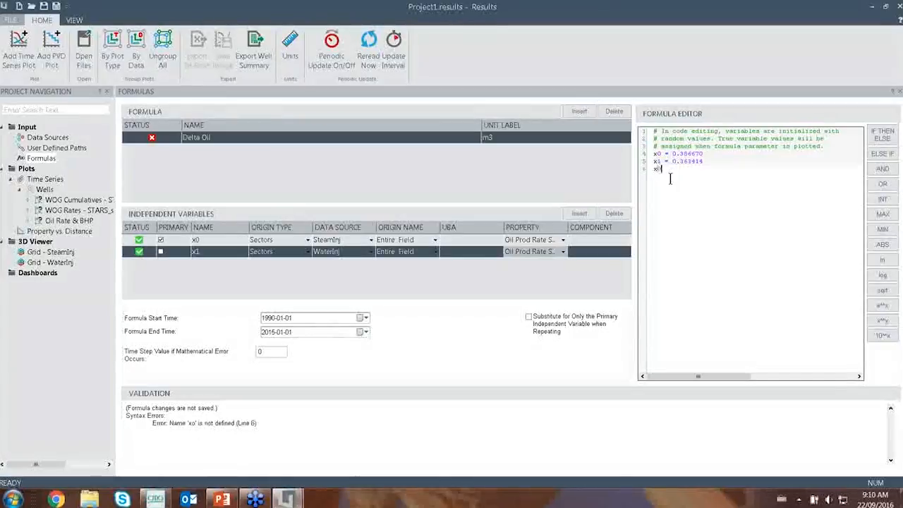
{"action": "key", "text": "BackSpace"}
{"action": "type", "text": "0-x1"}
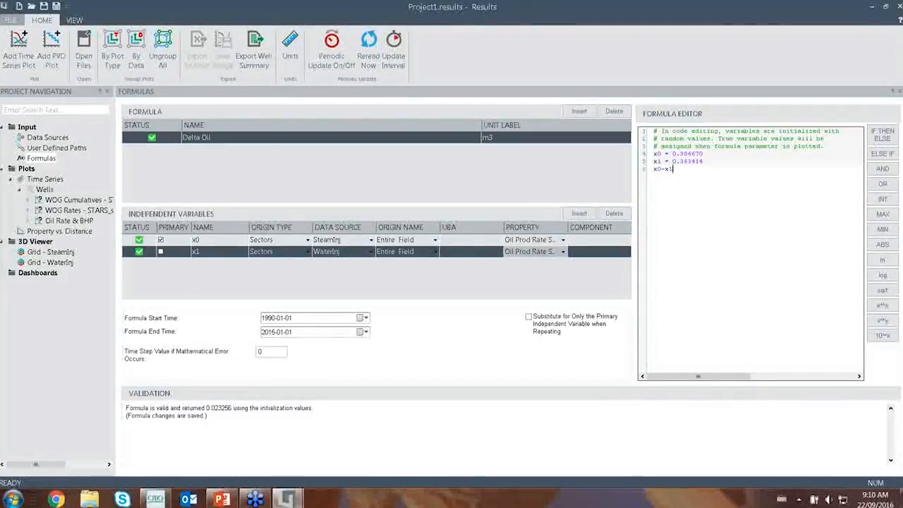
{"action": "left_click_drag", "start_coordinate": [125, 408], "coordinate": [173, 408]}
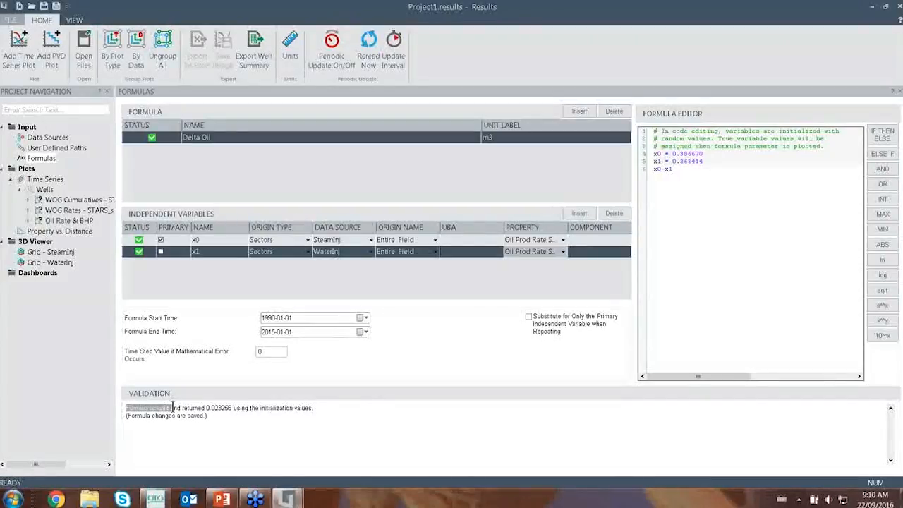
{"action": "left_click", "coordinate": [179, 408]}
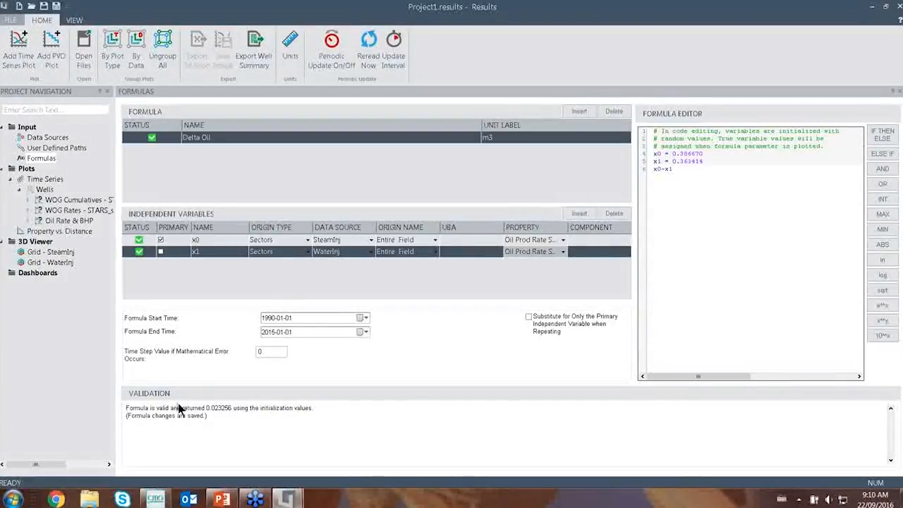
Step: Add a new time series plot of Delta Oil for the Entire Field sector from the SteamInj data source
{"action": "left_click", "coordinate": [47, 179]}
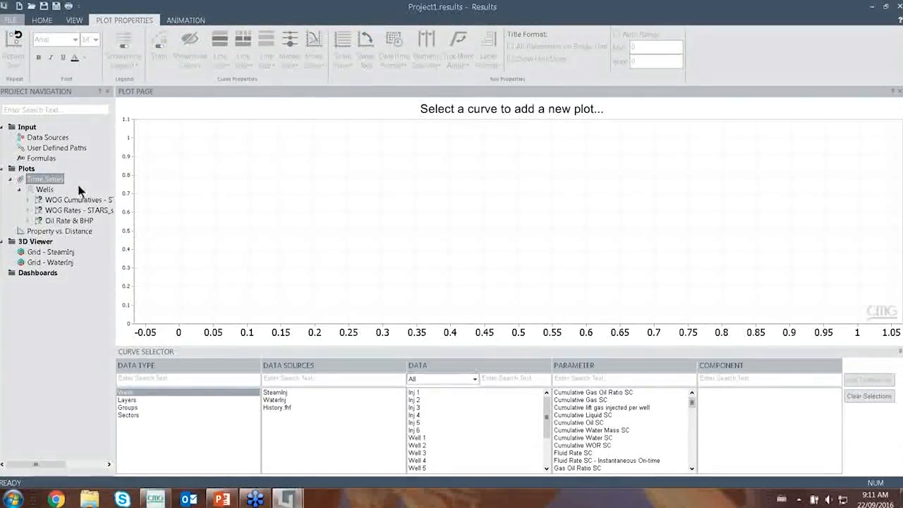
{"action": "left_click", "coordinate": [141, 416]}
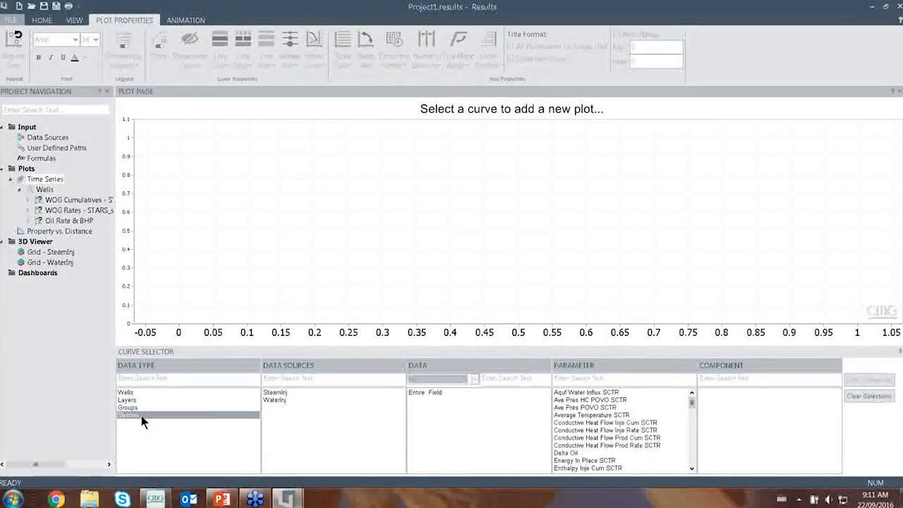
{"action": "left_click", "coordinate": [282, 393]}
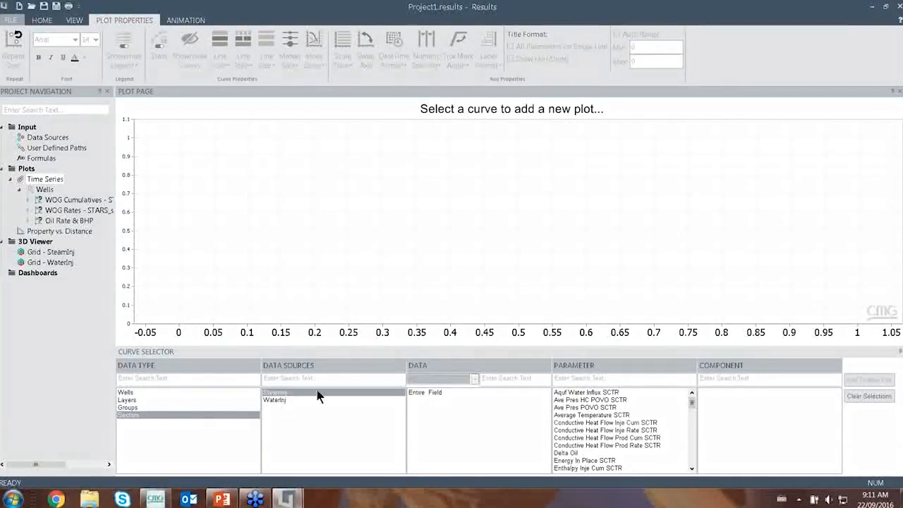
{"action": "left_click", "coordinate": [424, 393]}
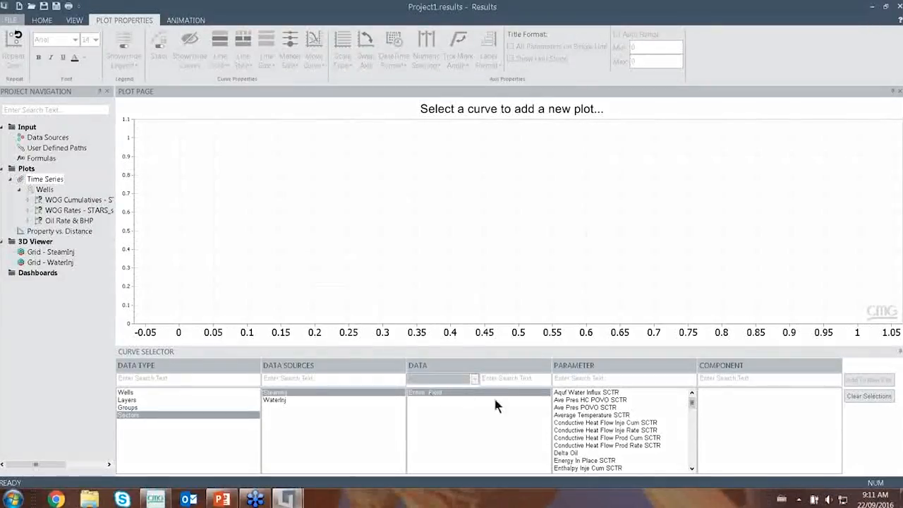
{"action": "left_click", "coordinate": [571, 454]}
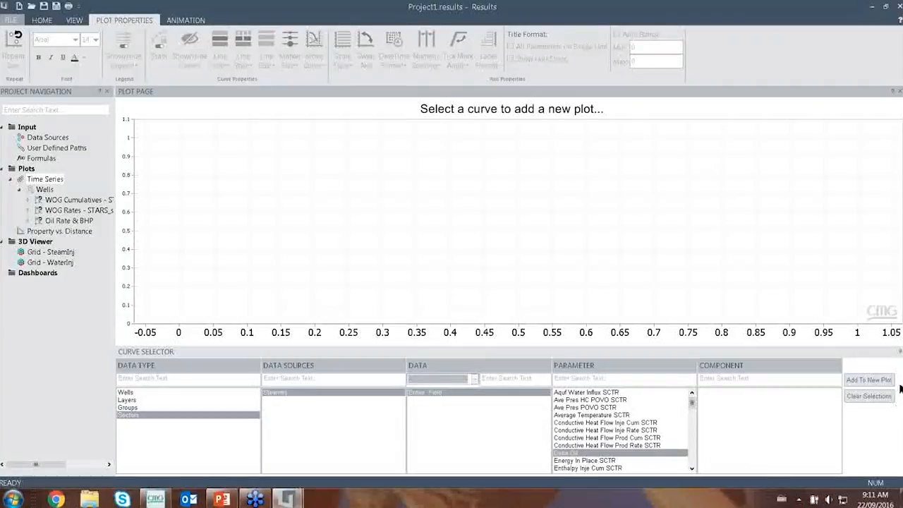
{"action": "left_click", "coordinate": [869, 380]}
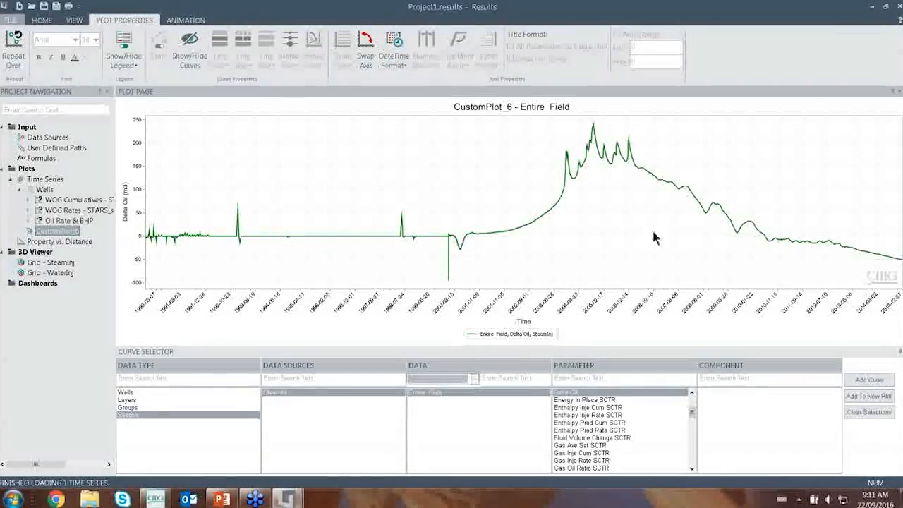
Step: Rename the new time series plot as Delta Oil
{"action": "mouse_move", "coordinate": [585, 162]}
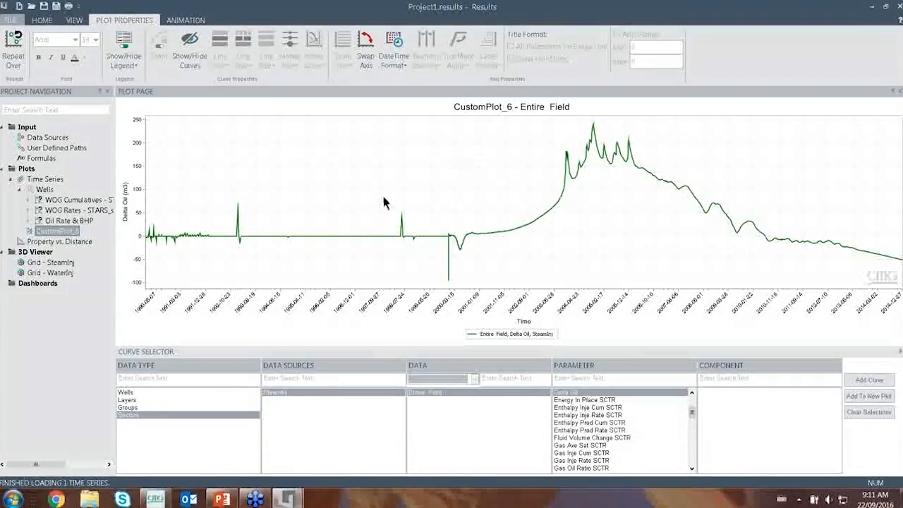
{"action": "left_click", "coordinate": [51, 231]}
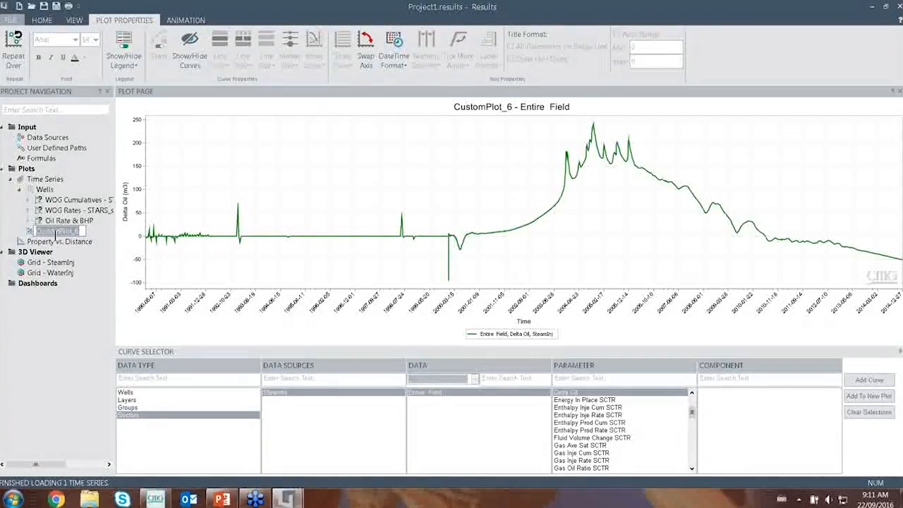
{"action": "type", "text": "Delta"}
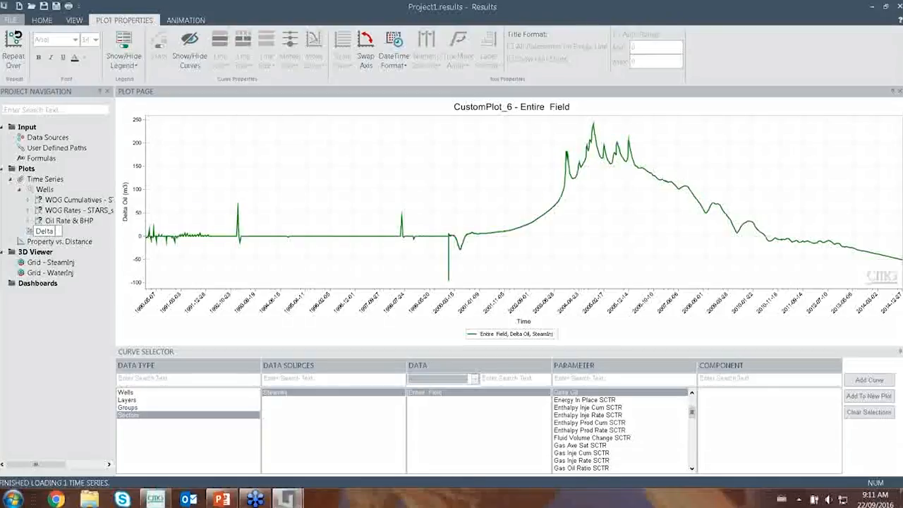
{"action": "type", "text": " Oil"}
{"action": "key", "text": "Return"}
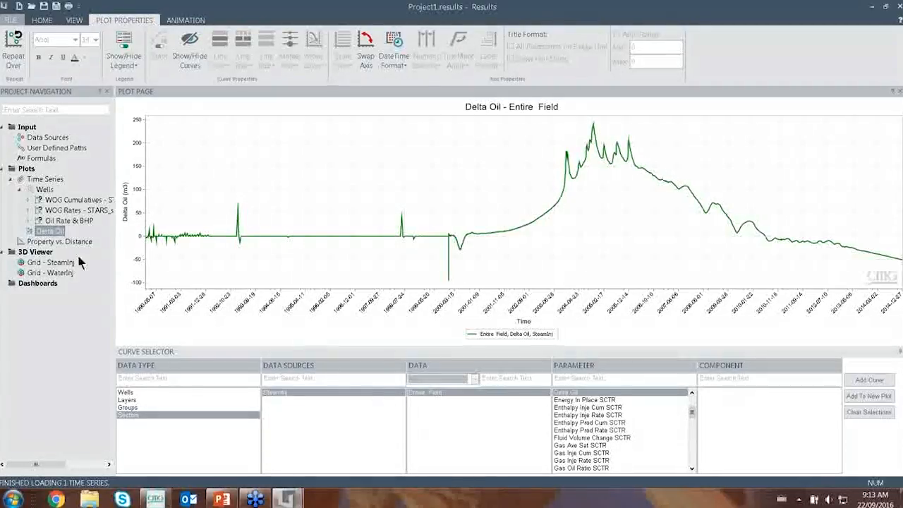
Step: Set up a Property vs. Distance curve with path type Well, data source SteamInj, path Inj 1 and property Temperature
{"action": "left_click", "coordinate": [54, 243]}
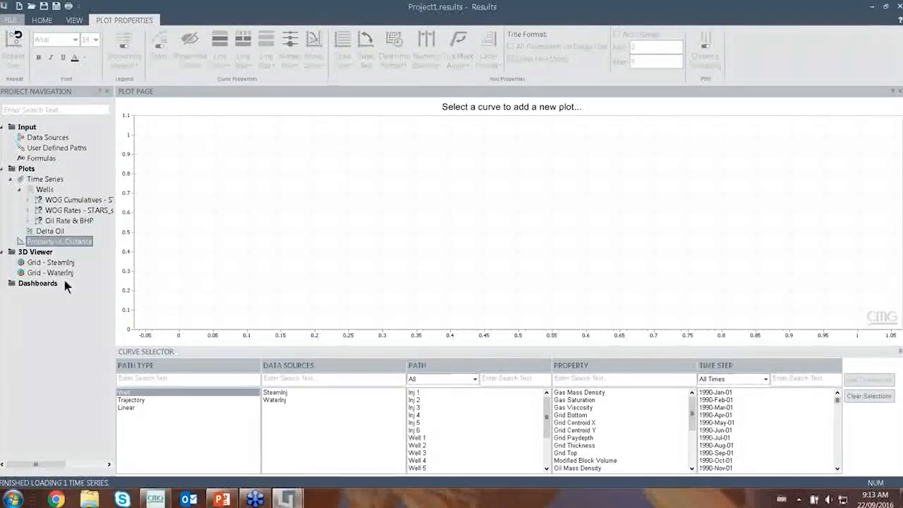
{"action": "left_click", "coordinate": [128, 394]}
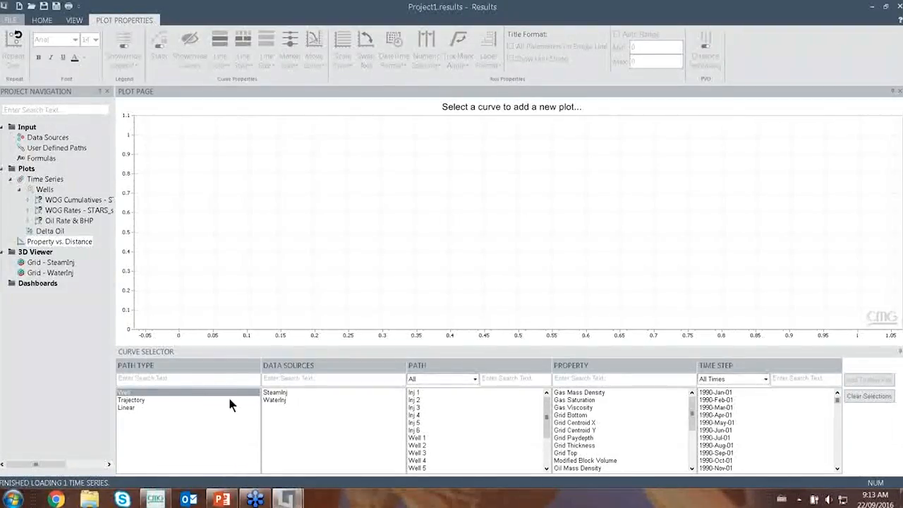
{"action": "left_click", "coordinate": [279, 394]}
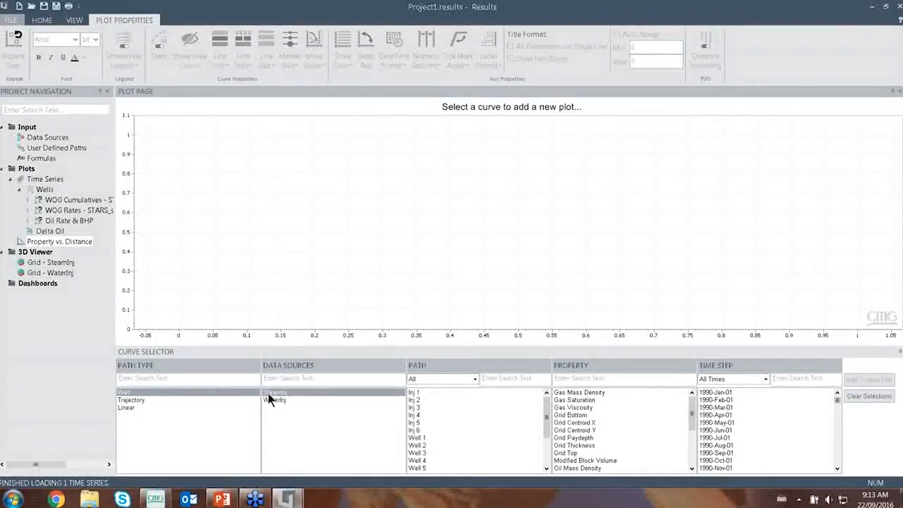
{"action": "left_click", "coordinate": [421, 393]}
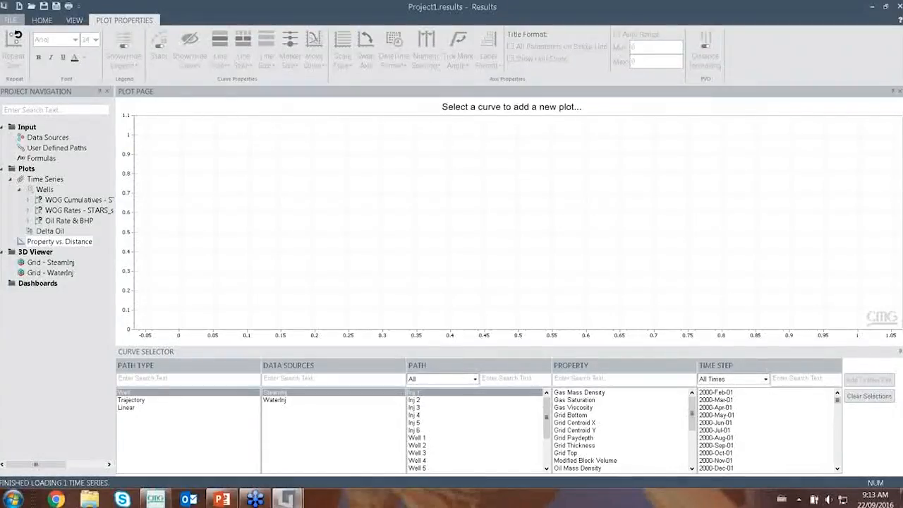
{"action": "left_click", "coordinate": [565, 379]}
{"action": "type", "text": "temp"}
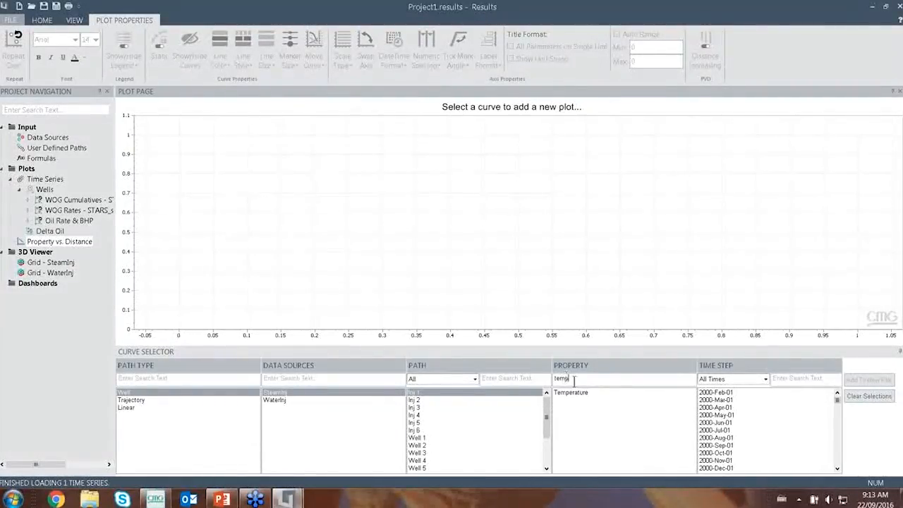
{"action": "left_click", "coordinate": [580, 393]}
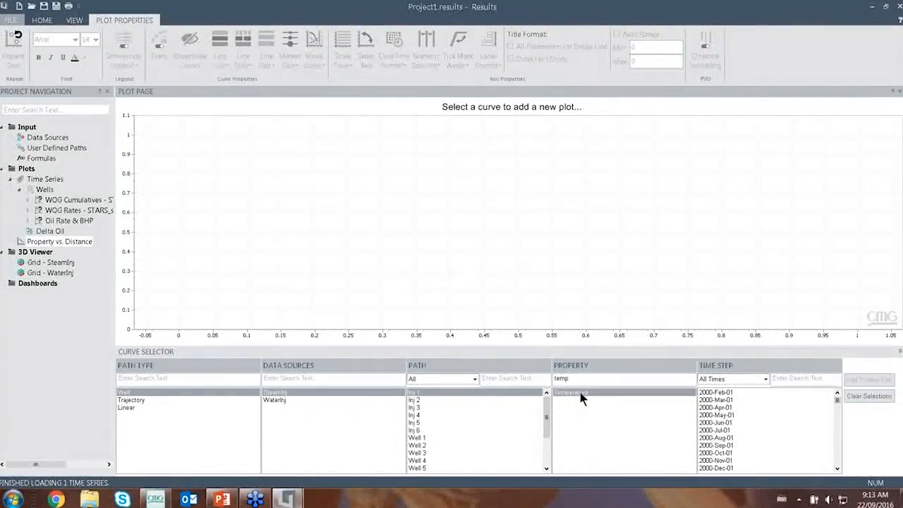
Step: Filter the time steps by 2012, add the 2012-Jan-01 curve to a new plot and swap the plot's axes
{"action": "left_click", "coordinate": [814, 381]}
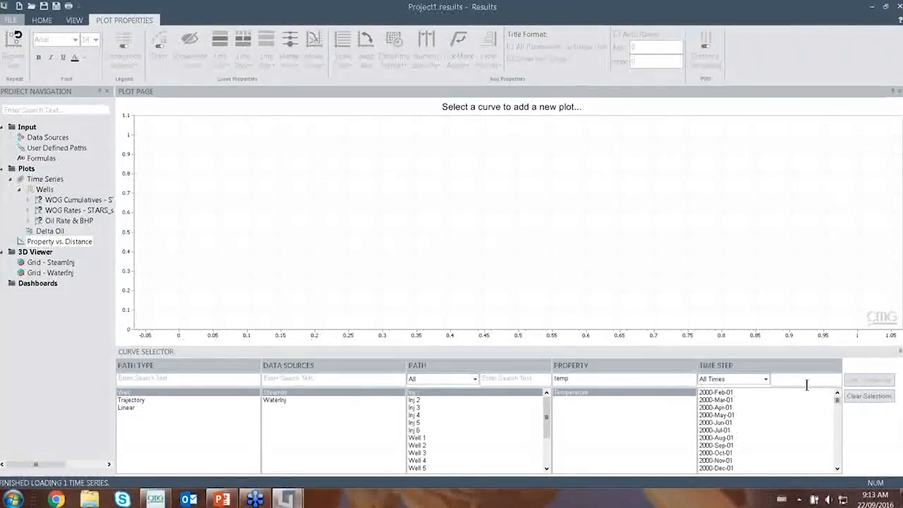
{"action": "type", "text": "2012"}
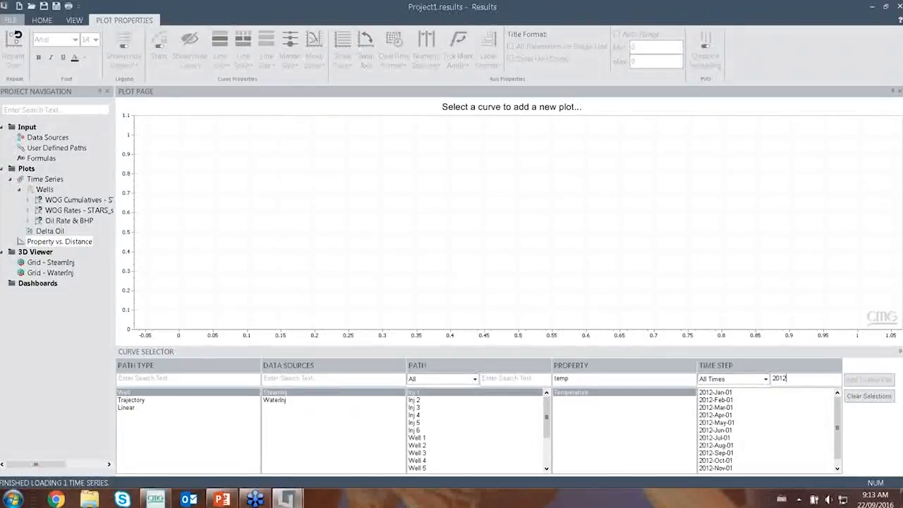
{"action": "left_click", "coordinate": [736, 392]}
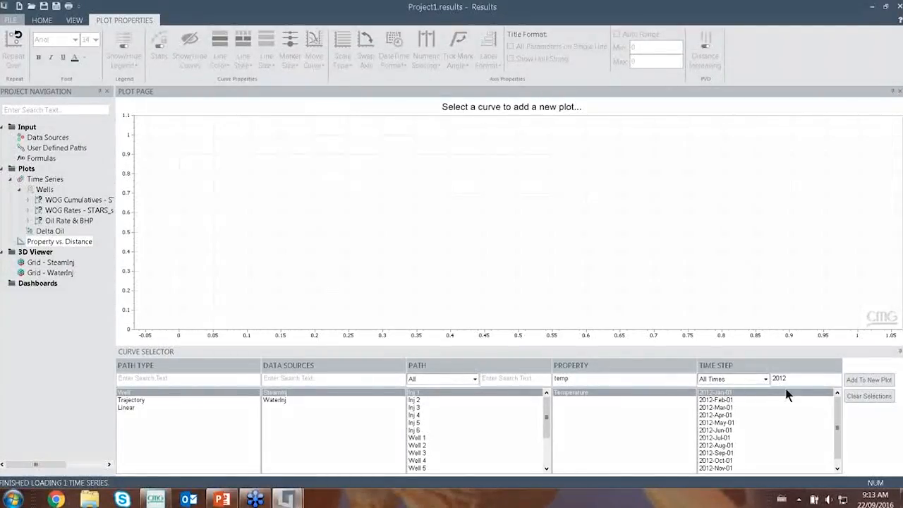
{"action": "left_click", "coordinate": [873, 380]}
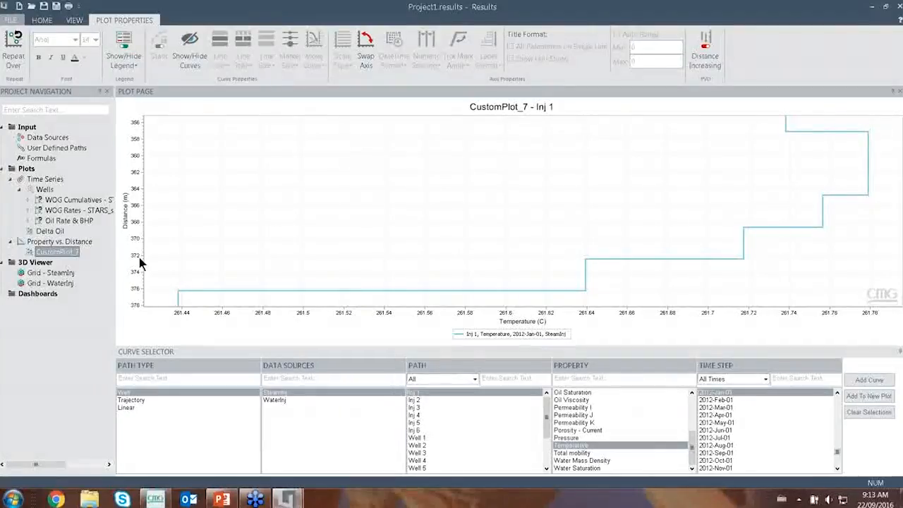
{"action": "left_click", "coordinate": [364, 54]}
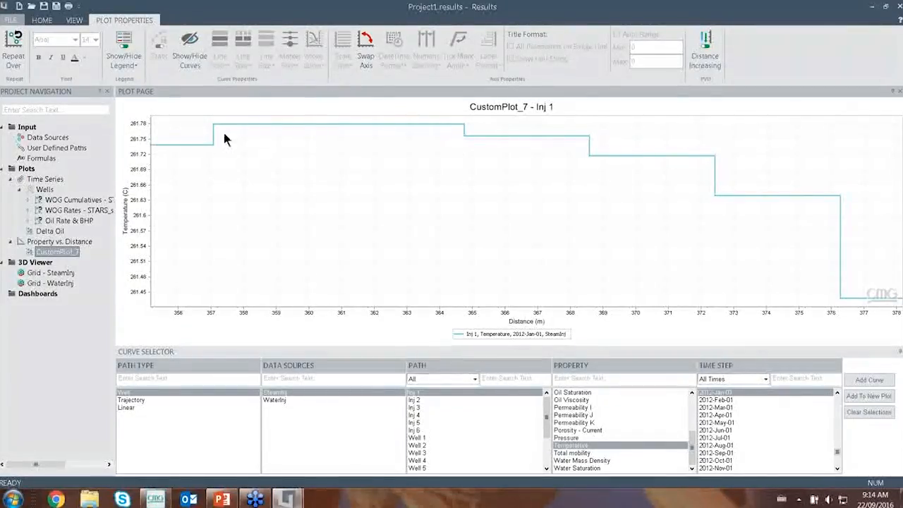
Step: Repeat the Inj 1 temperature plot over all time steps
{"action": "left_click", "coordinate": [14, 60]}
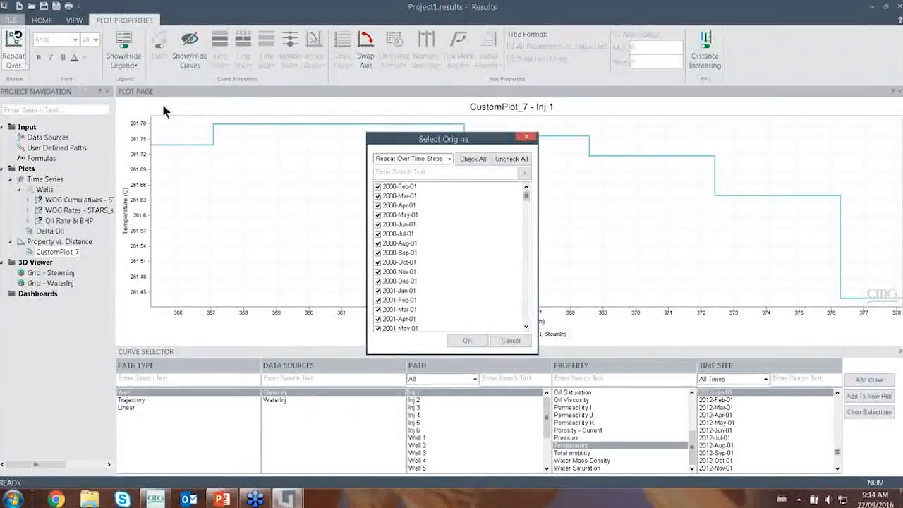
{"action": "left_click", "coordinate": [449, 159]}
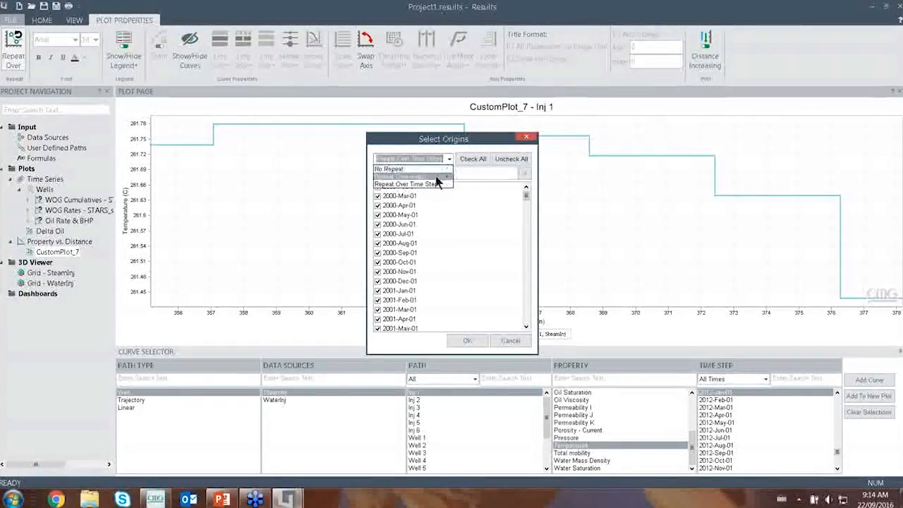
{"action": "left_click", "coordinate": [436, 177]}
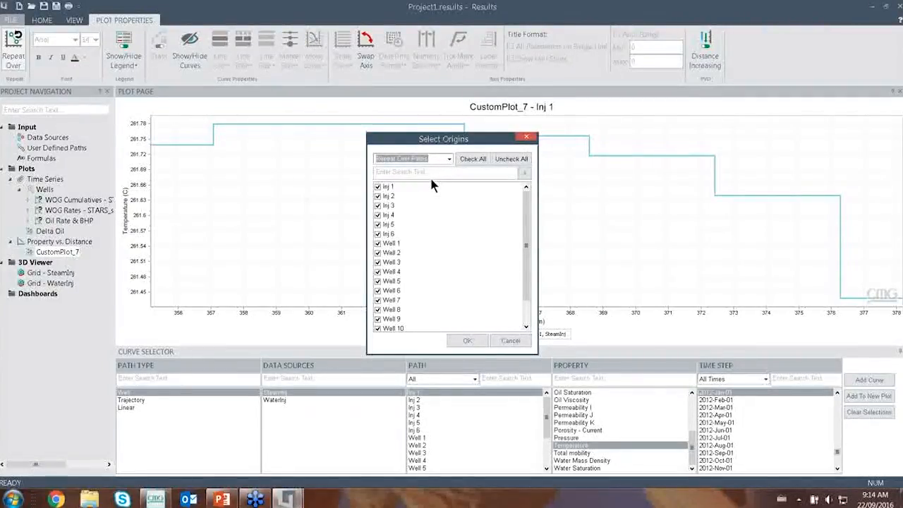
{"action": "left_click", "coordinate": [450, 158]}
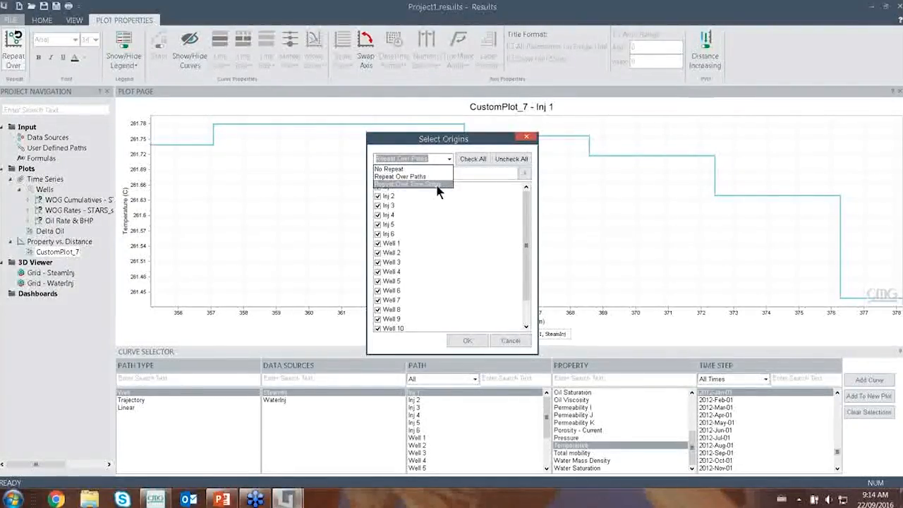
{"action": "left_click", "coordinate": [437, 184]}
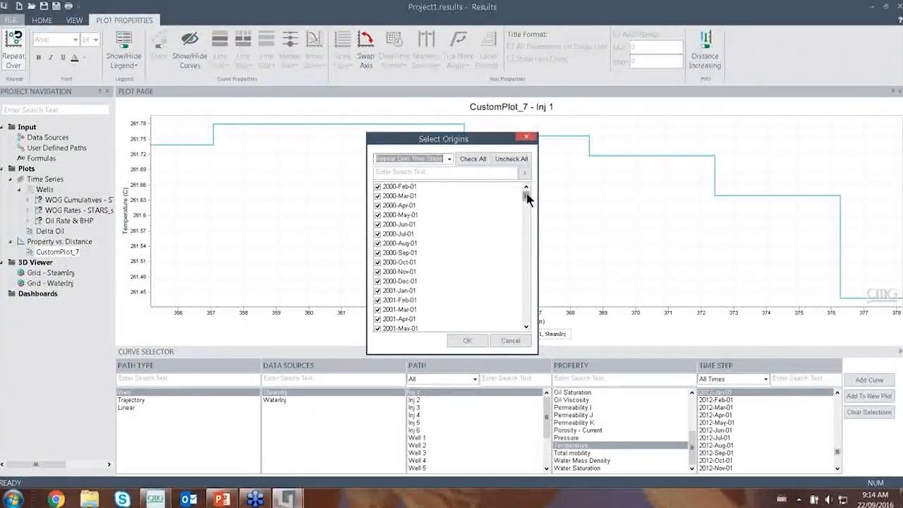
{"action": "mouse_move", "coordinate": [526, 196]}
{"action": "left_mouse_down"}
{"action": "mouse_move", "coordinate": [526, 330]}
{"action": "mouse_move", "coordinate": [526, 185]}
{"action": "mouse_move", "coordinate": [525, 200]}
{"action": "left_mouse_up"}
{"action": "left_click", "coordinate": [466, 341]}
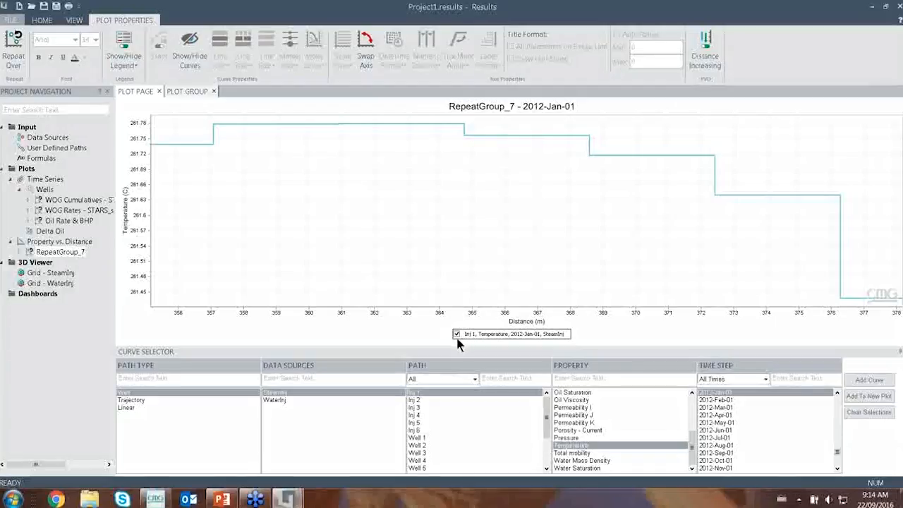
Step: Examine the repeated Inj 1 temperature profiles at several dates between 2001 and 2006, including 2001-Nov-01, 2004-May-01 and 2006-Apr-01
{"action": "left_click", "coordinate": [20, 253]}
{"action": "left_click", "coordinate": [63, 221]}
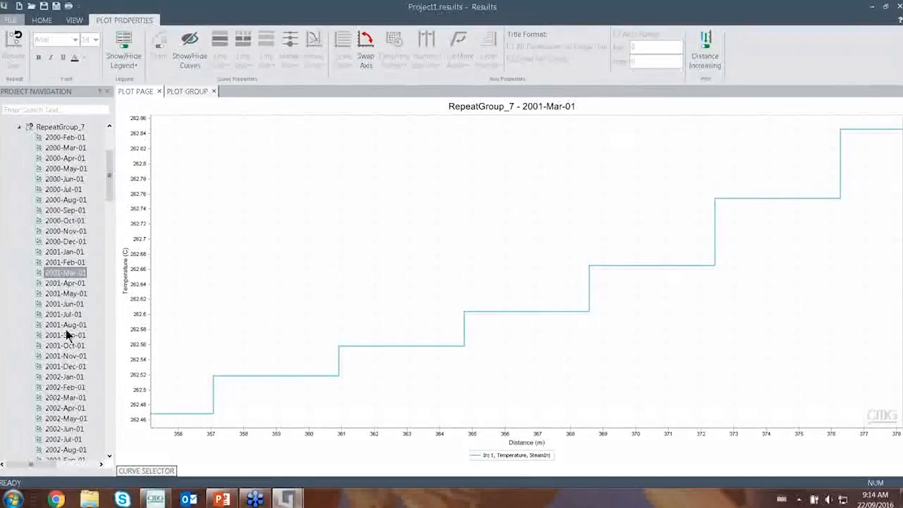
{"action": "left_click", "coordinate": [65, 357]}
{"action": "scroll", "coordinate": [65, 357], "scroll_direction": "down", "scroll_amount": 2}
{"action": "scroll", "coordinate": [69, 354], "scroll_direction": "down", "scroll_amount": 7}
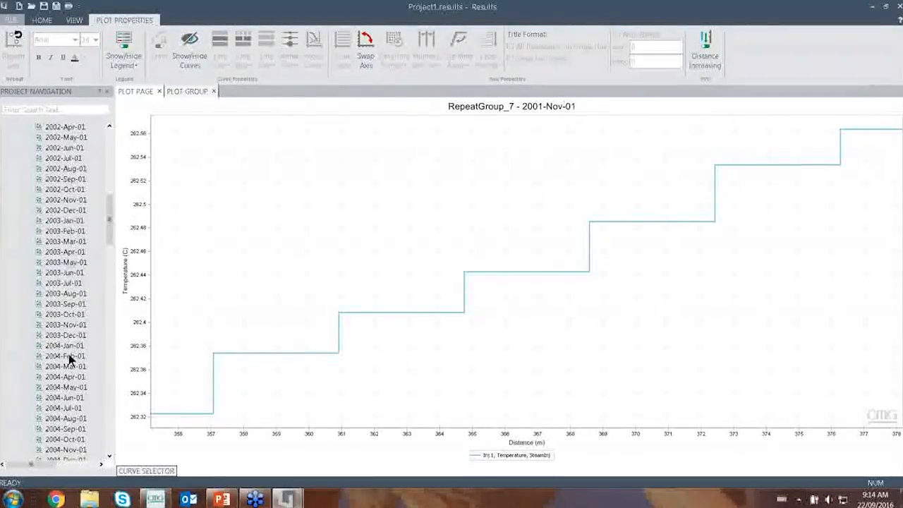
{"action": "left_click", "coordinate": [66, 356]}
{"action": "left_click", "coordinate": [66, 387]}
{"action": "scroll", "coordinate": [70, 382], "scroll_direction": "down", "scroll_amount": 8}
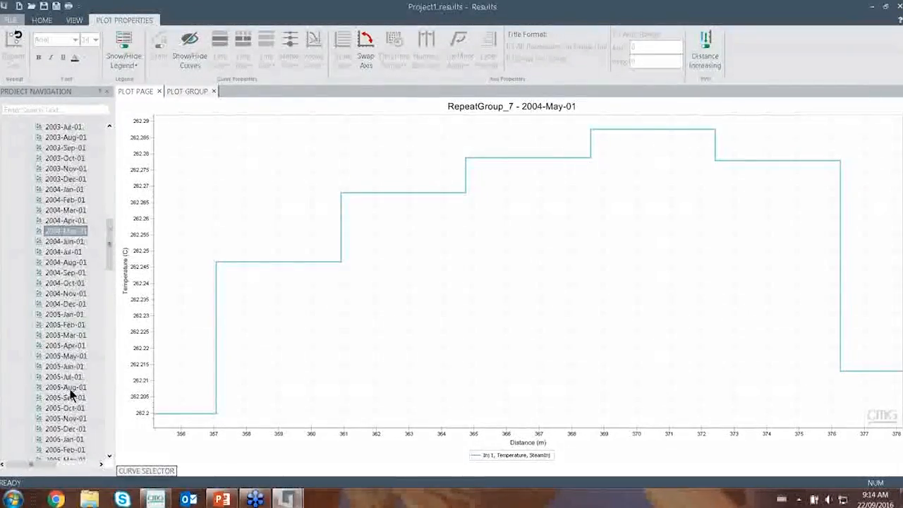
{"action": "left_click", "coordinate": [70, 379]}
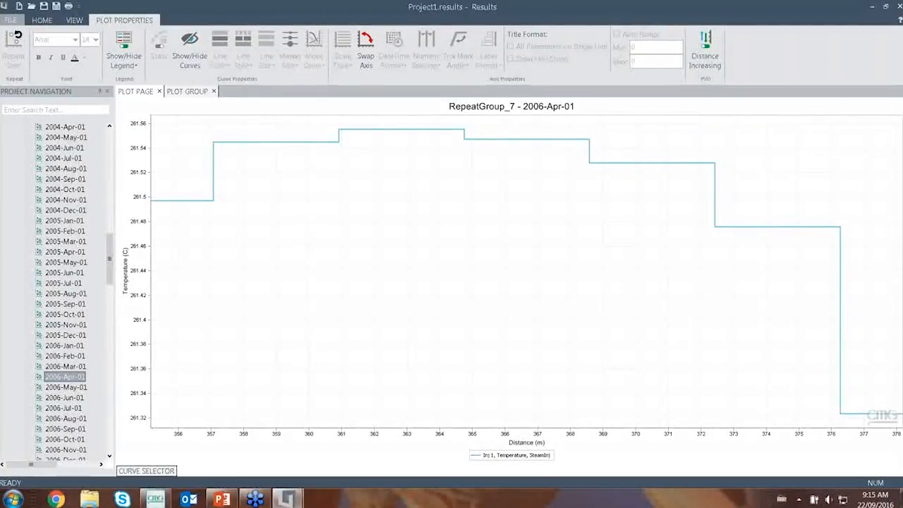
{"action": "scroll", "coordinate": [69, 381], "scroll_direction": "up", "scroll_amount": 20}
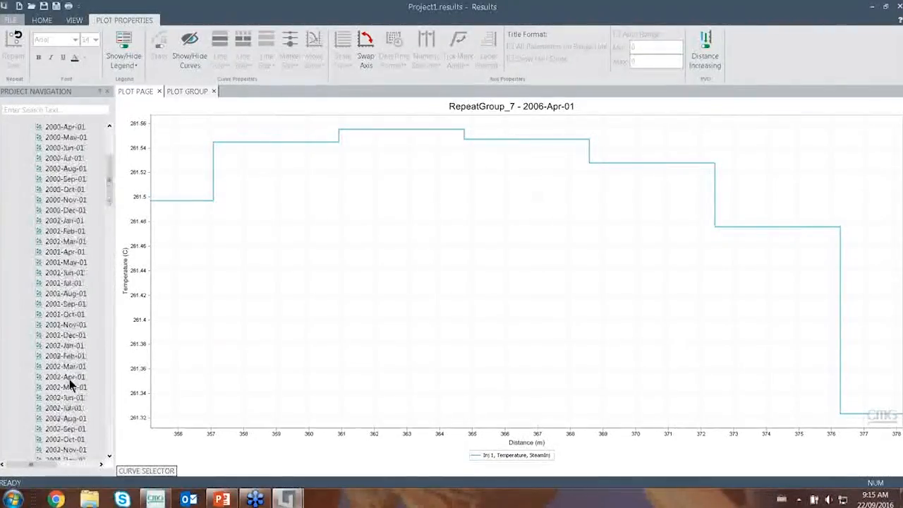
{"action": "double_click", "coordinate": [45, 253]}
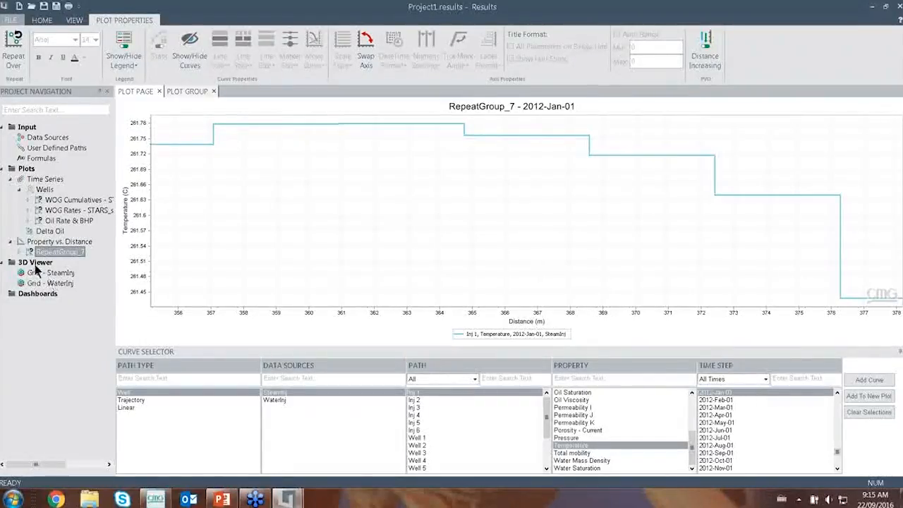
Step: Open the SteamInj grid in the 3D Viewer
{"action": "left_click", "coordinate": [39, 264]}
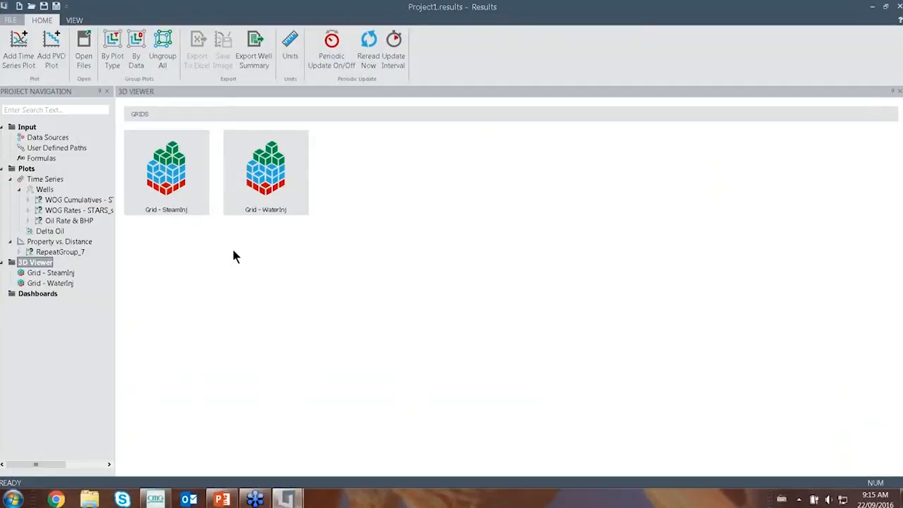
{"action": "double_click", "coordinate": [169, 175]}
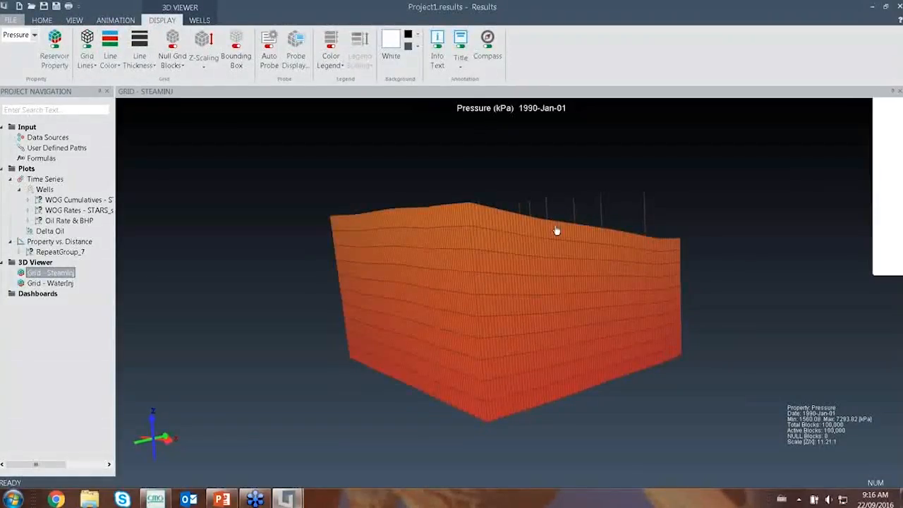
Step: Display Temperature on the SteamInj grid and show the color legend
{"action": "left_click_drag", "start_coordinate": [555, 230], "coordinate": [558, 353]}
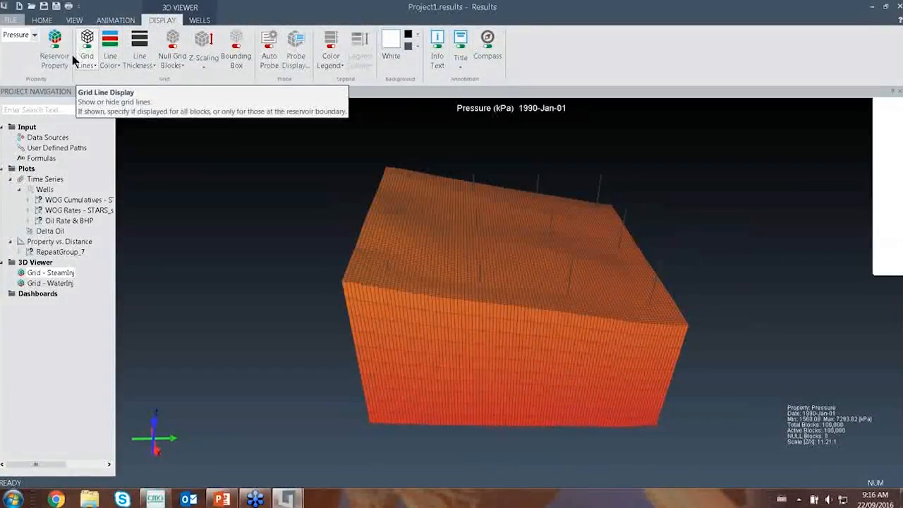
{"action": "left_click", "coordinate": [34, 34]}
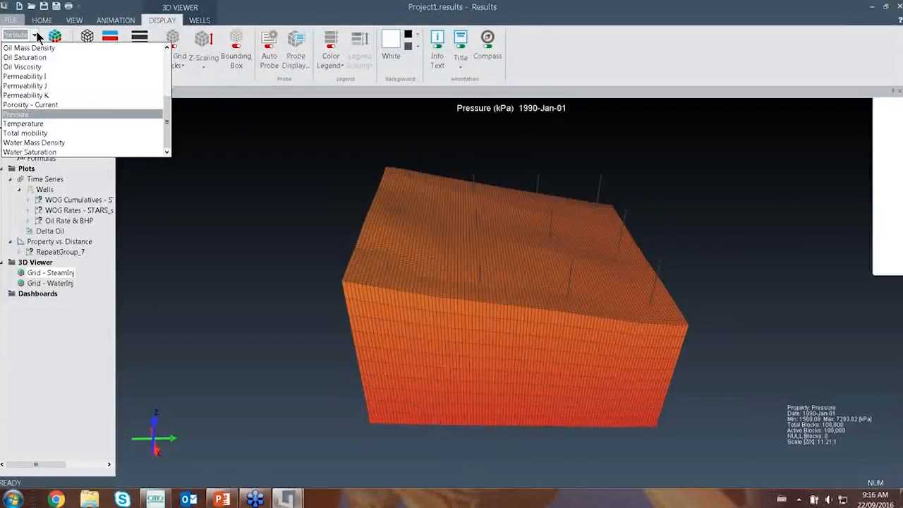
{"action": "left_click", "coordinate": [26, 124]}
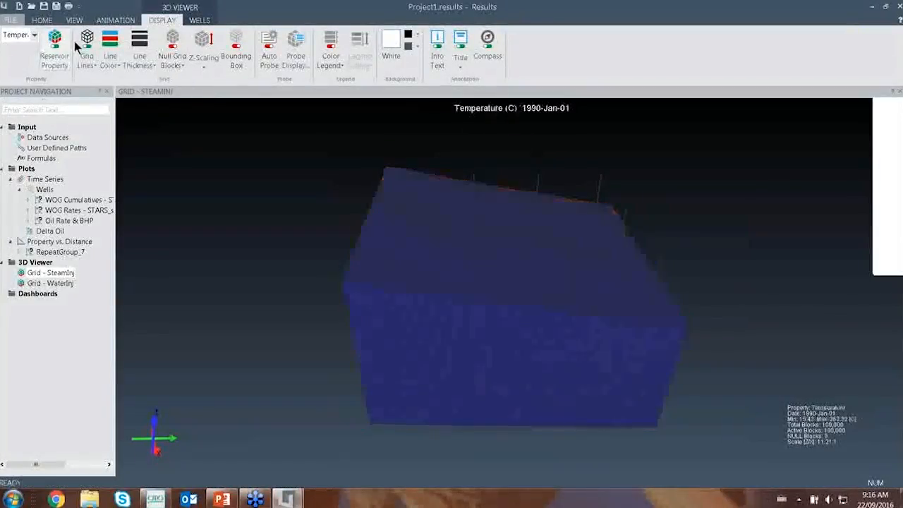
{"action": "left_click", "coordinate": [85, 43]}
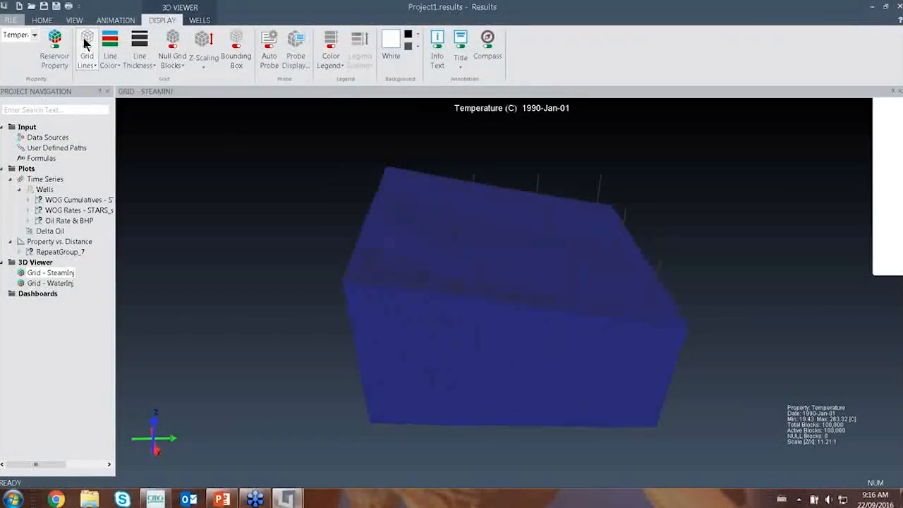
{"action": "left_click", "coordinate": [322, 45]}
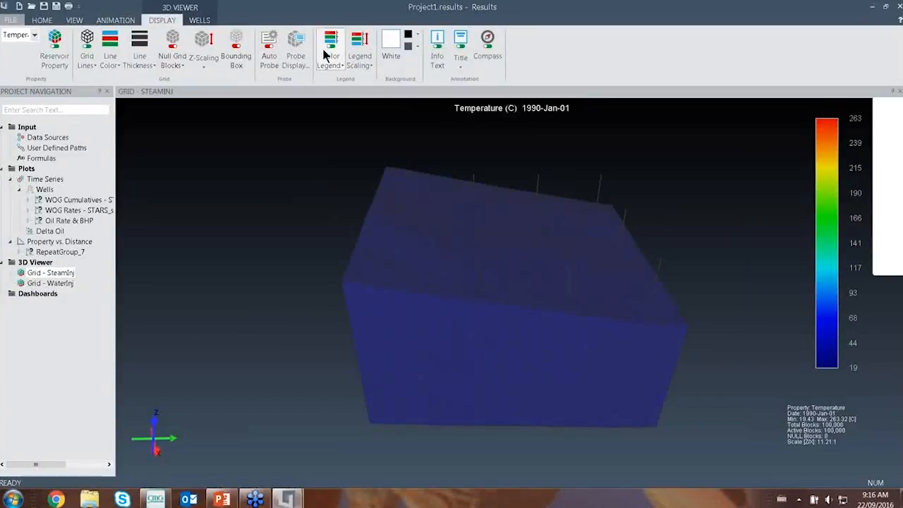
Step: Review the list of displayed wells without changing it and show the well names on the grid
{"action": "left_click", "coordinate": [201, 21]}
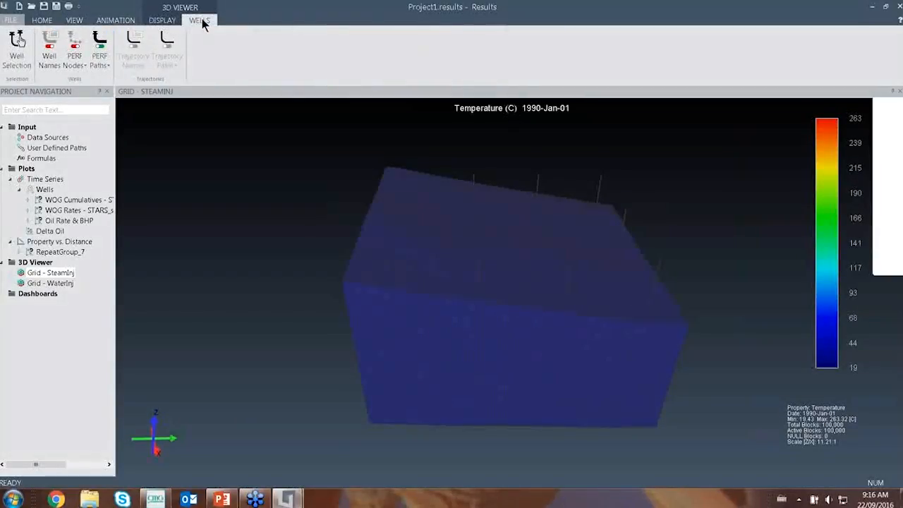
{"action": "left_click", "coordinate": [25, 61]}
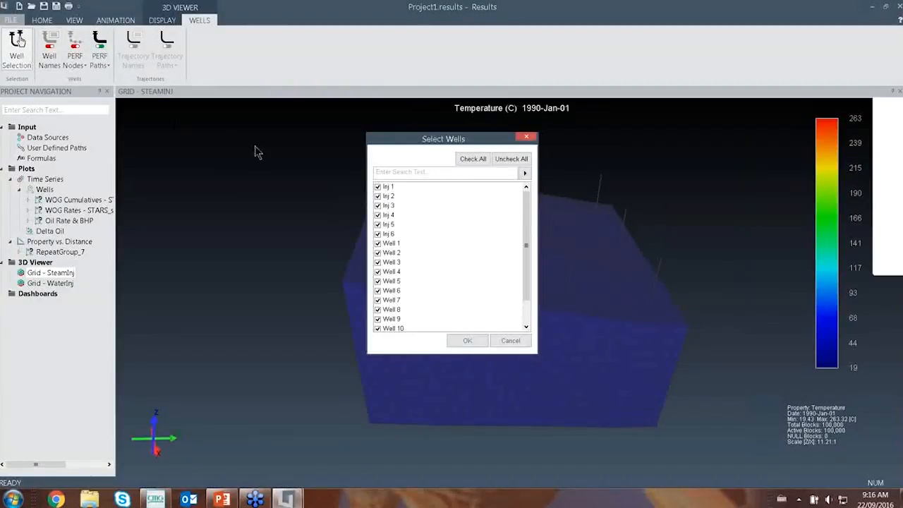
{"action": "scroll", "coordinate": [528, 226], "scroll_direction": "down", "scroll_amount": 1}
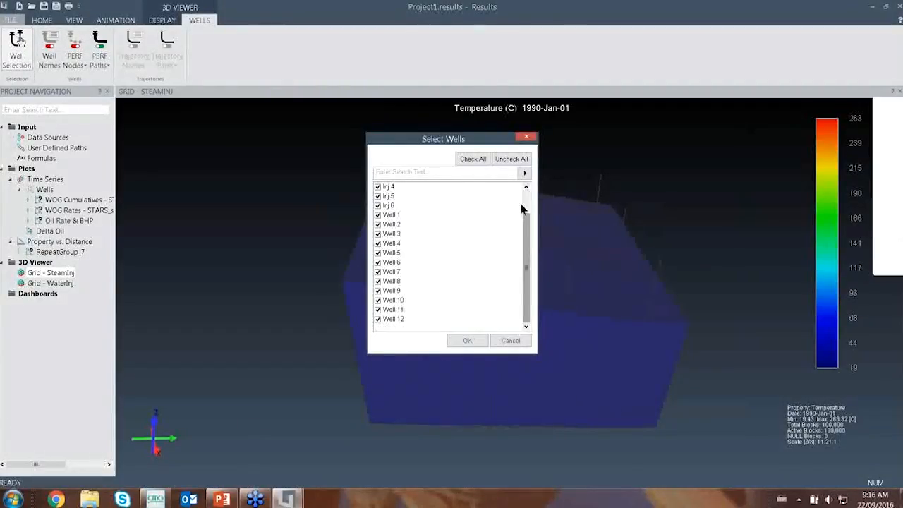
{"action": "left_click", "coordinate": [526, 137]}
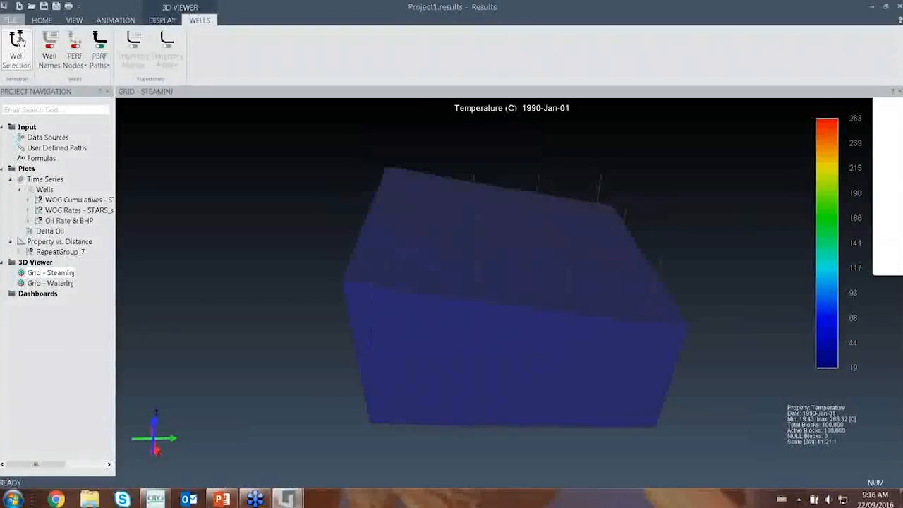
{"action": "left_click", "coordinate": [60, 61]}
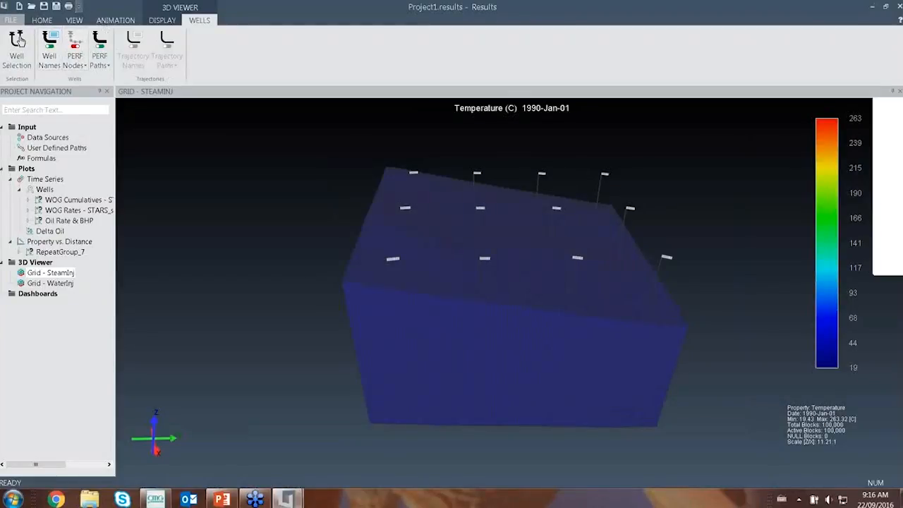
Step: Probe the temperature of a block on the grid's top layer, and return to rotating the reservoir view
{"action": "right_click", "coordinate": [684, 201]}
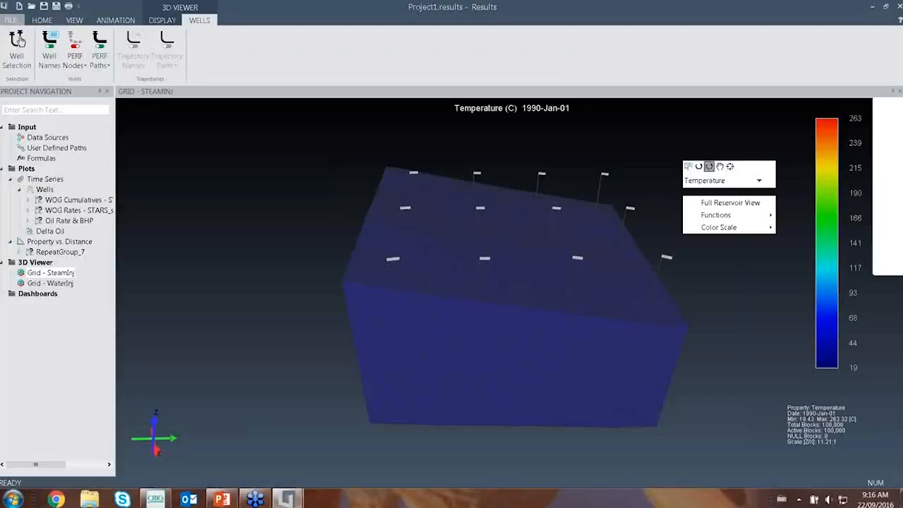
{"action": "left_click", "coordinate": [689, 170]}
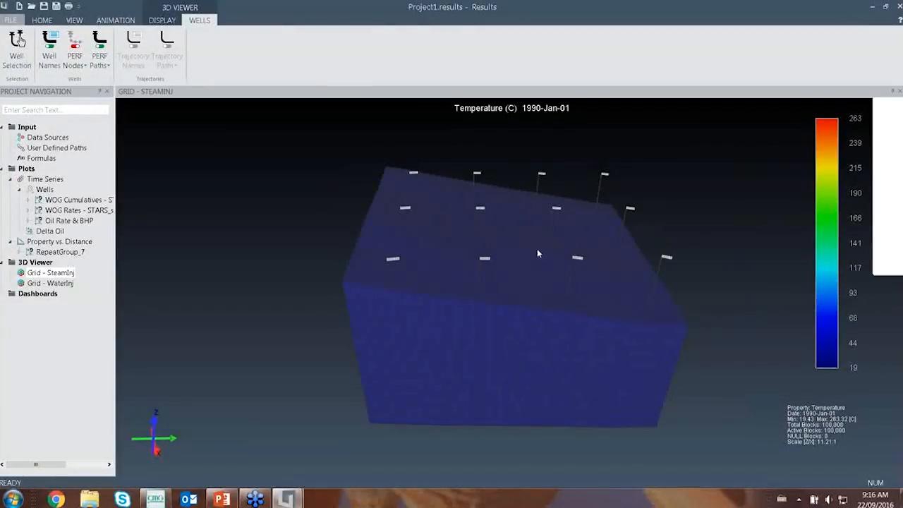
{"action": "mouse_move", "coordinate": [506, 247]}
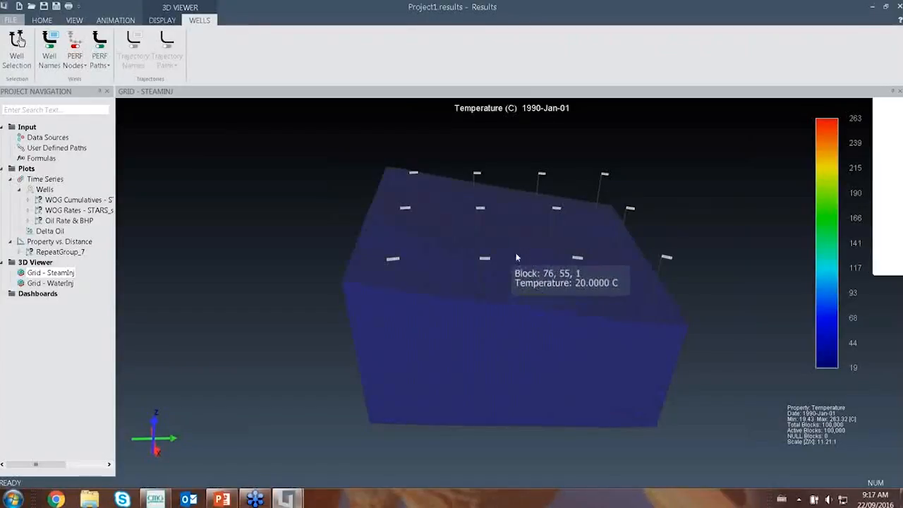
{"action": "right_click", "coordinate": [692, 213]}
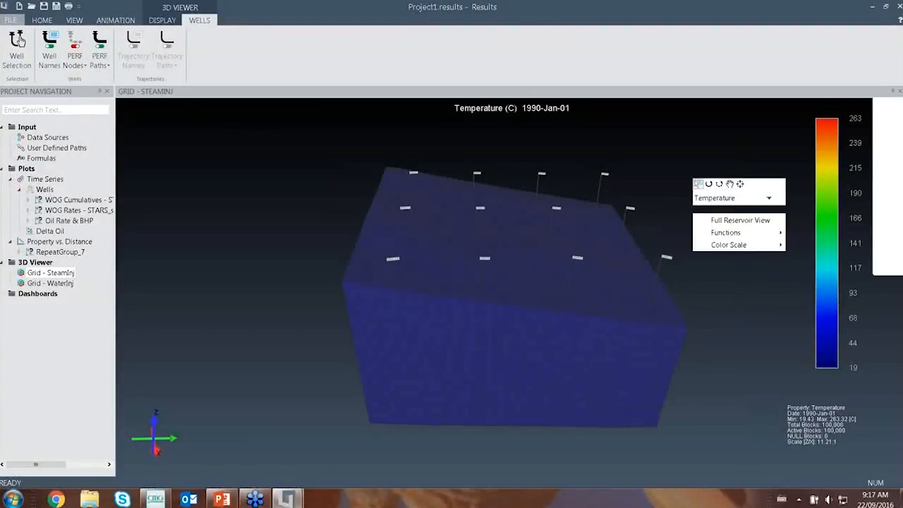
{"action": "left_click", "coordinate": [709, 185]}
{"action": "left_click_drag", "start_coordinate": [674, 299], "coordinate": [672, 231]}
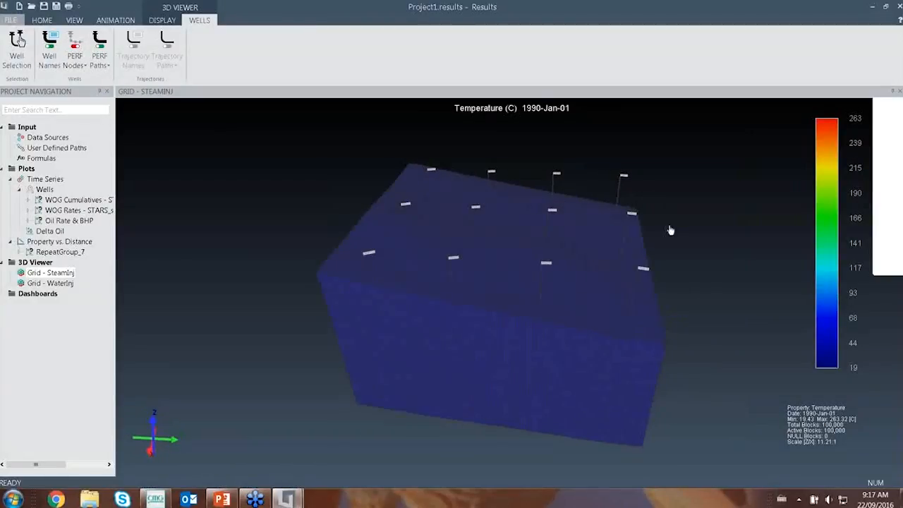
{"action": "right_click", "coordinate": [671, 230]}
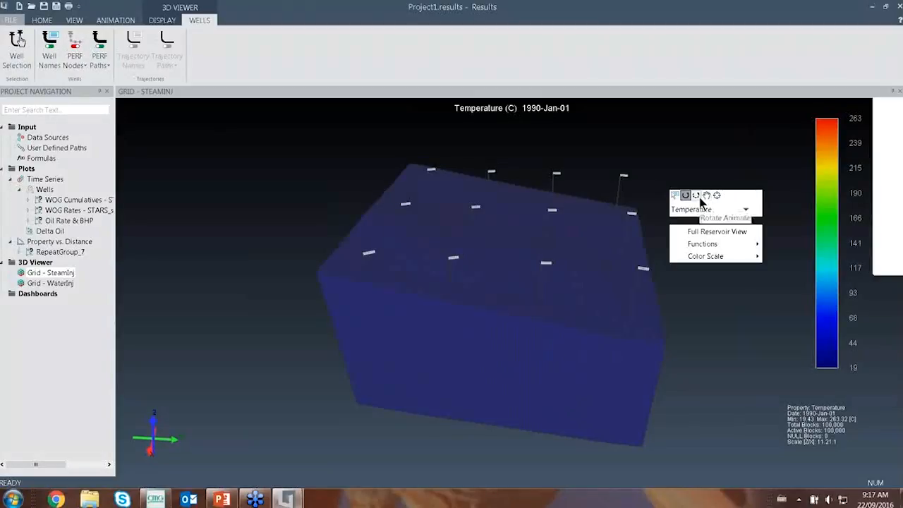
{"action": "left_click", "coordinate": [630, 212]}
{"action": "left_click", "coordinate": [170, 18]}
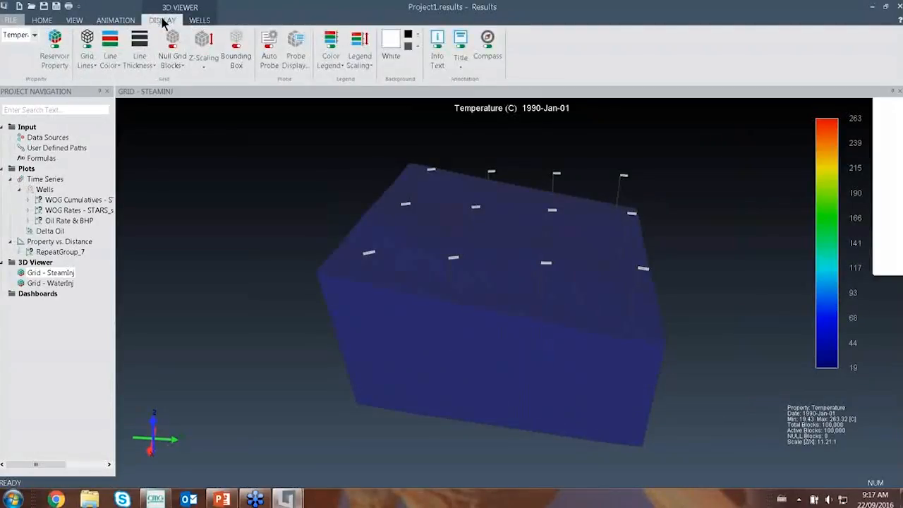
{"action": "right_click", "coordinate": [618, 179]}
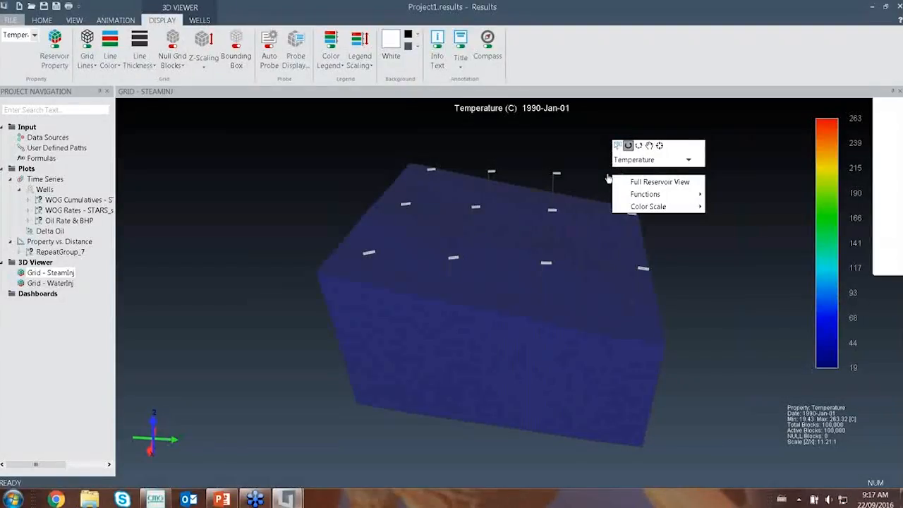
{"action": "left_click", "coordinate": [615, 256]}
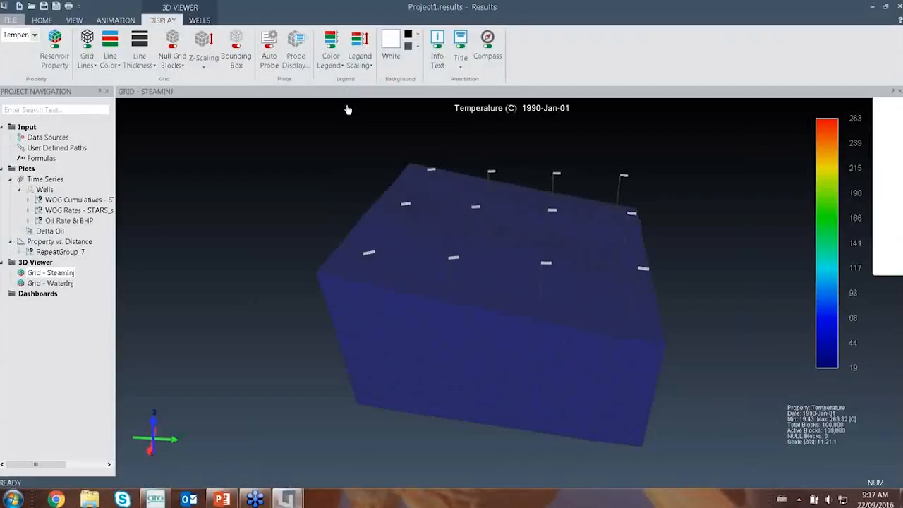
{"action": "right_click", "coordinate": [637, 178]}
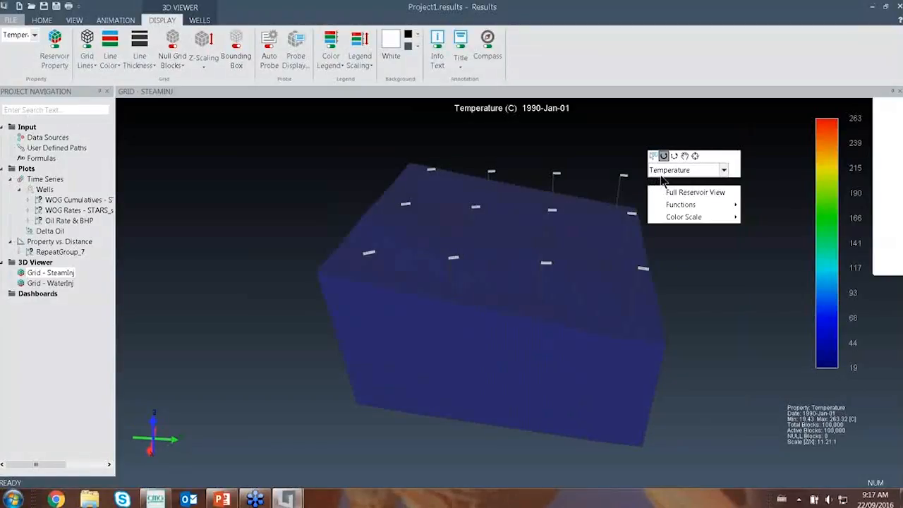
{"action": "left_click", "coordinate": [642, 255]}
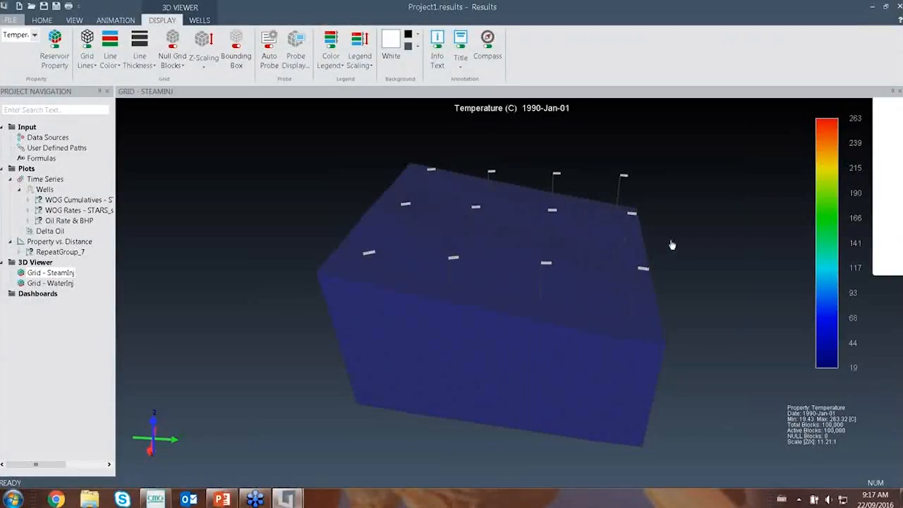
Step: Switch the displayed grid property to Pressure
{"action": "right_click", "coordinate": [672, 244]}
{"action": "left_click", "coordinate": [698, 228]}
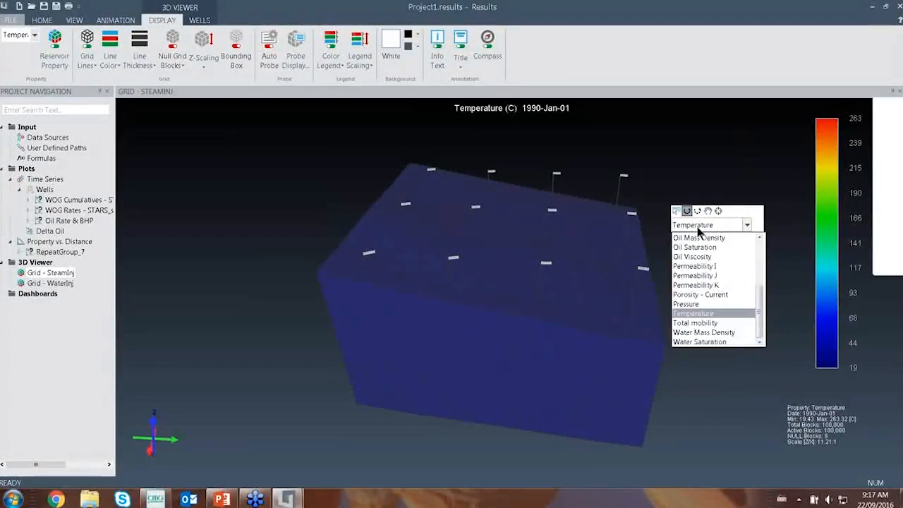
{"action": "left_click", "coordinate": [702, 305]}
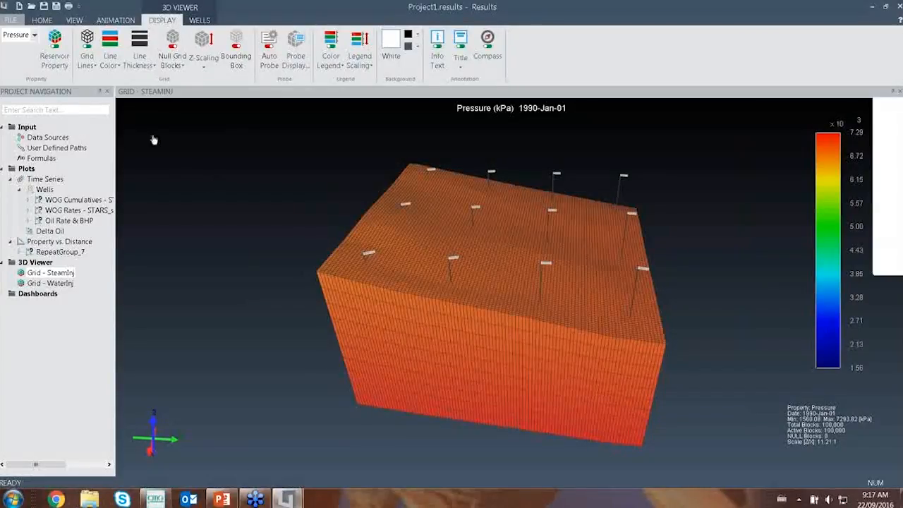
Step: Play the pressure animation from 1990-Jan-01 to 2000-Mar-01 and return to the display options
{"action": "left_click", "coordinate": [116, 21]}
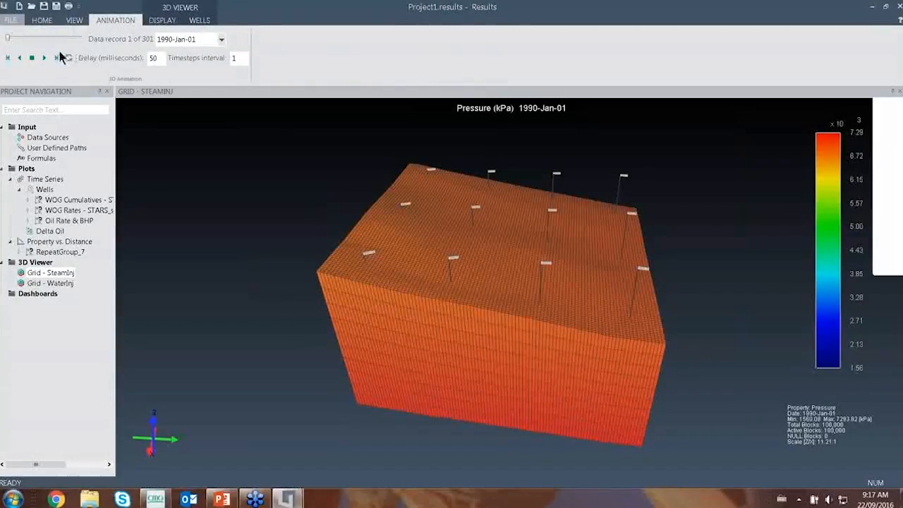
{"action": "left_click", "coordinate": [39, 57]}
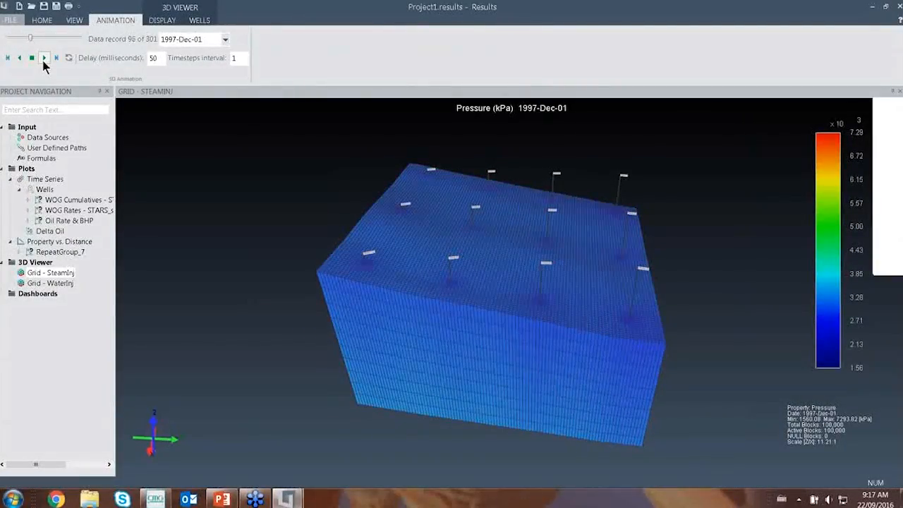
{"action": "left_click", "coordinate": [162, 20]}
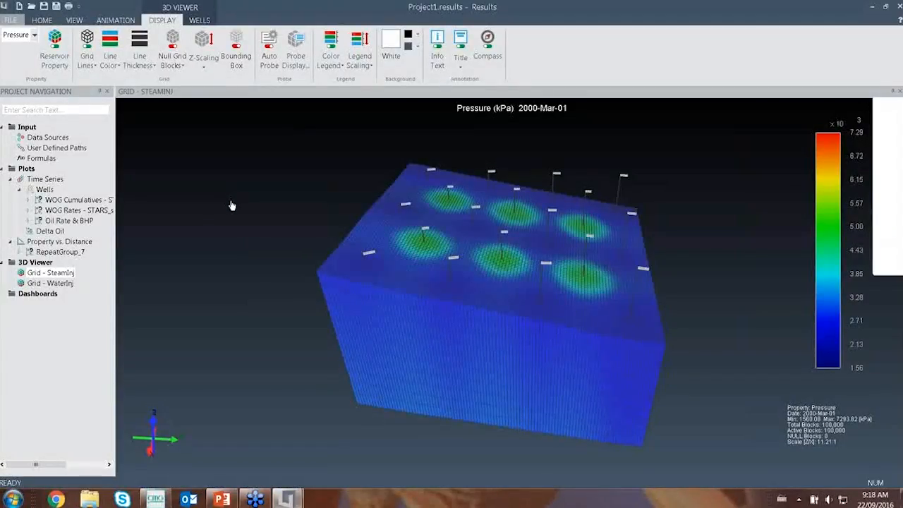
Step: Create a dashboard with the Oil Rate & BHP plots of Well 3 and Well 10 plus two 3D grid views, and open it
{"action": "left_click", "coordinate": [29, 222]}
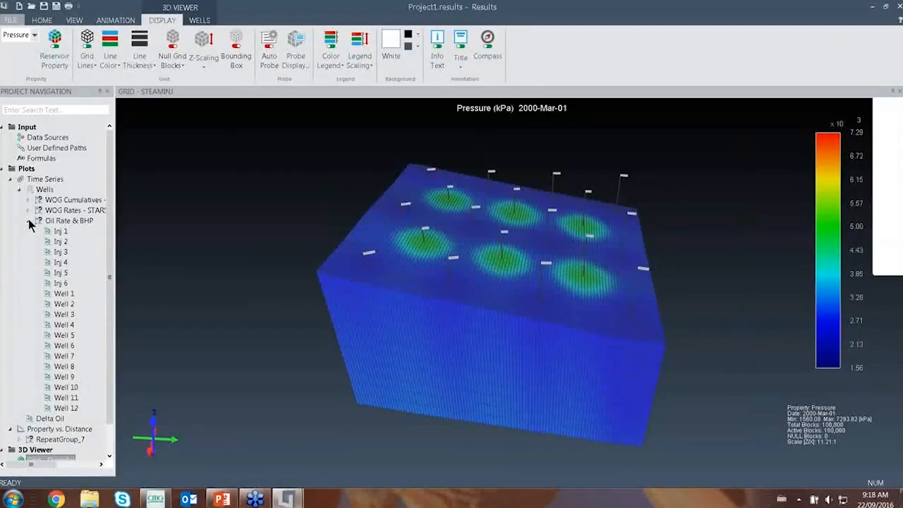
{"action": "scroll", "coordinate": [55, 255], "scroll_direction": "down", "scroll_amount": 1}
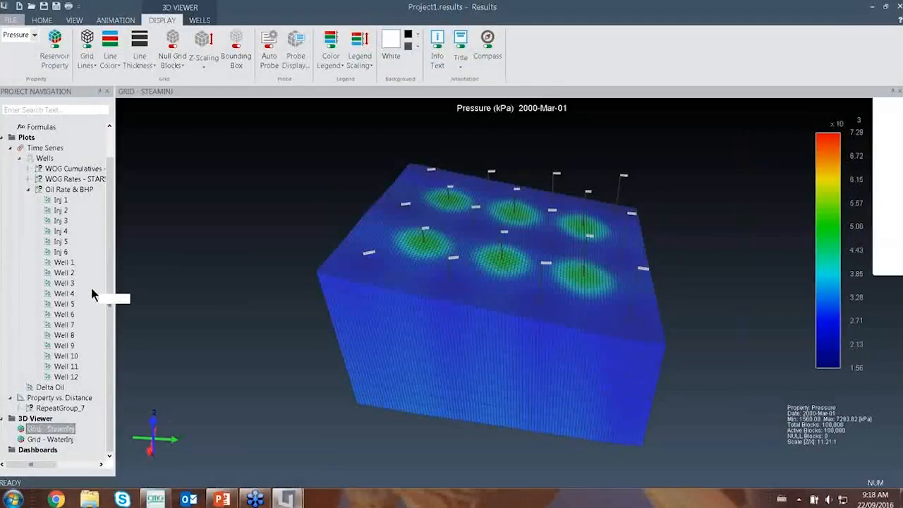
{"action": "double_click", "coordinate": [50, 449]}
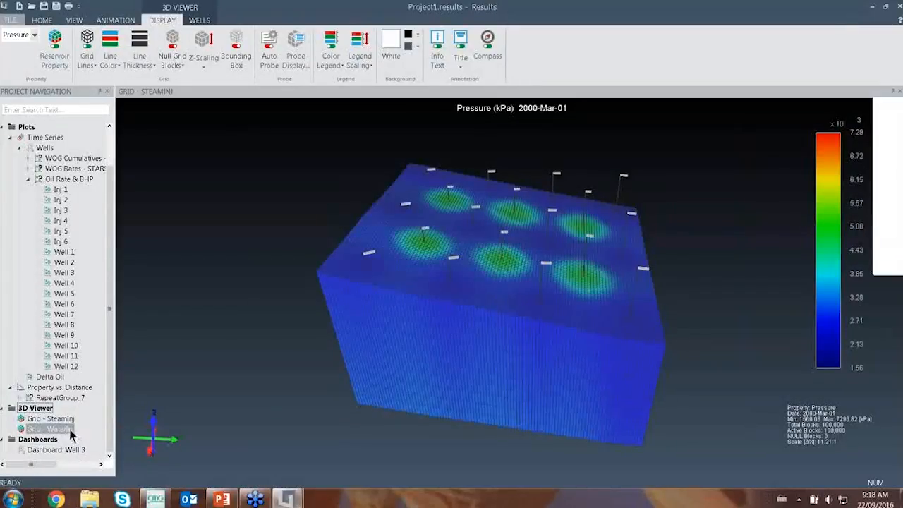
{"action": "left_click", "coordinate": [76, 450]}
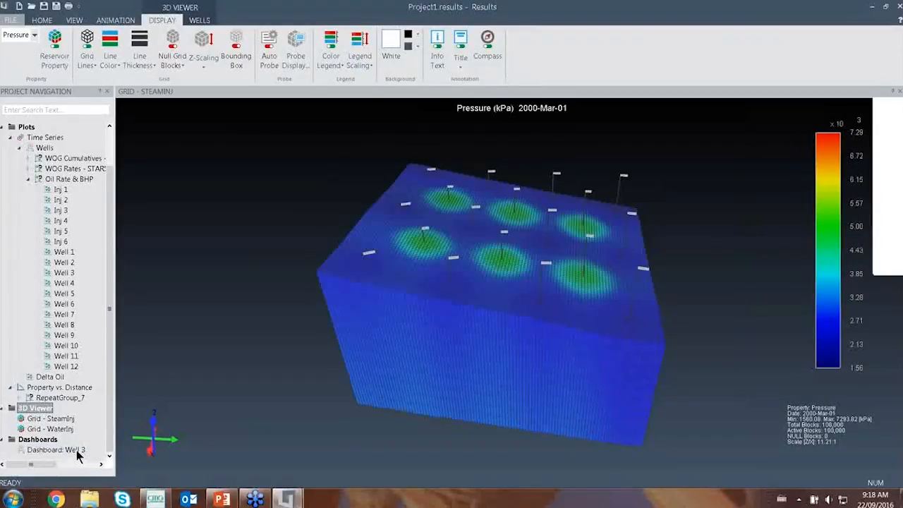
{"action": "double_click", "coordinate": [72, 451]}
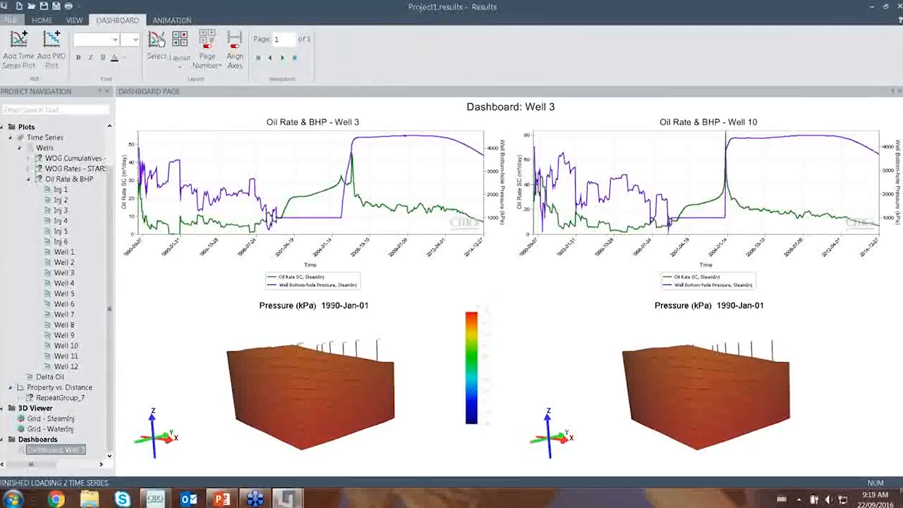
Step: Rotate both dashboard grids to show their top surfaces and select the Oil Rate & BHP plot of Well 3
{"action": "left_click_drag", "start_coordinate": [355, 392], "coordinate": [259, 411]}
{"action": "left_click_drag", "start_coordinate": [693, 369], "coordinate": [599, 419]}
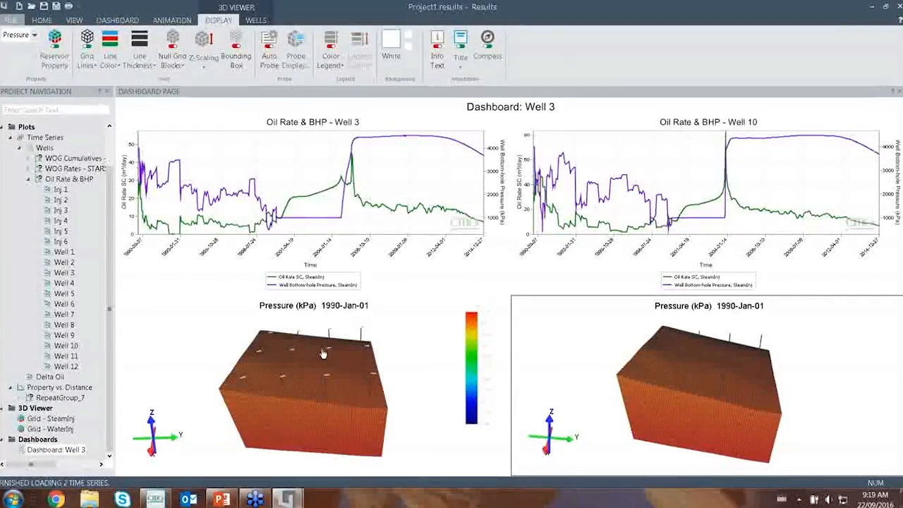
{"action": "left_click", "coordinate": [321, 374]}
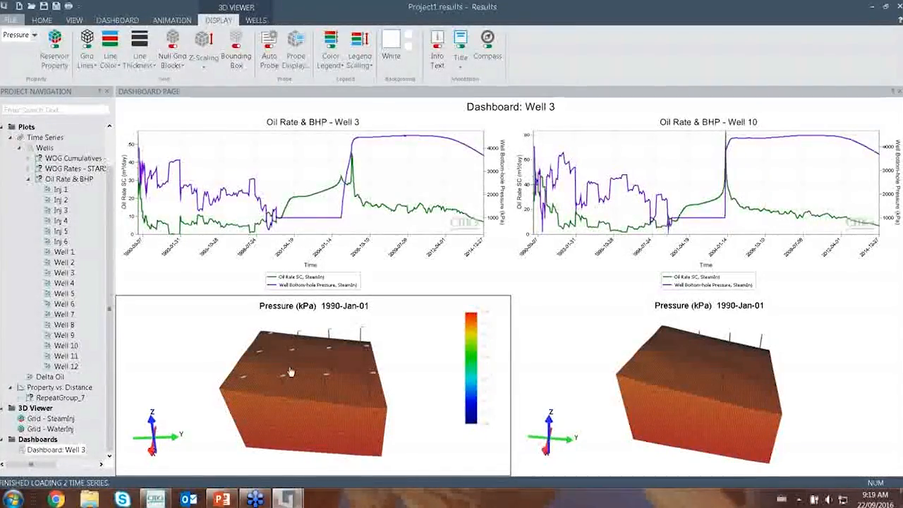
{"action": "left_click", "coordinate": [491, 56]}
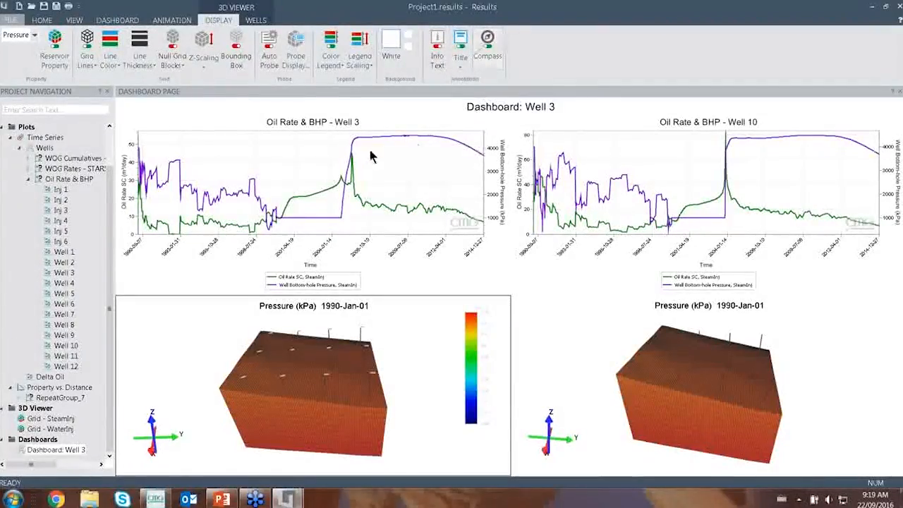
{"action": "left_click", "coordinate": [301, 161]}
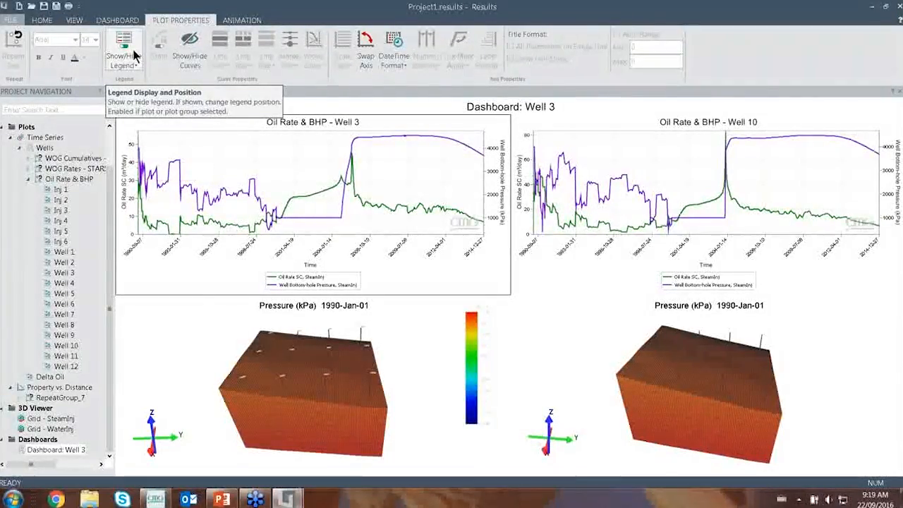
Step: Change the Well Bottom-hole Pressure curve in the Well 3 Oil Rate & BHP plot to red and deselect it
{"action": "left_click", "coordinate": [364, 141]}
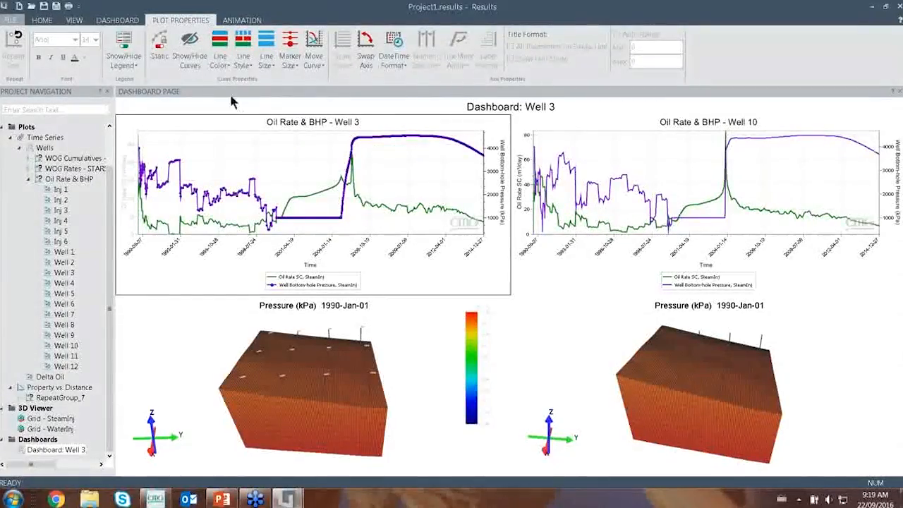
{"action": "left_click", "coordinate": [221, 62]}
{"action": "left_click", "coordinate": [217, 103]}
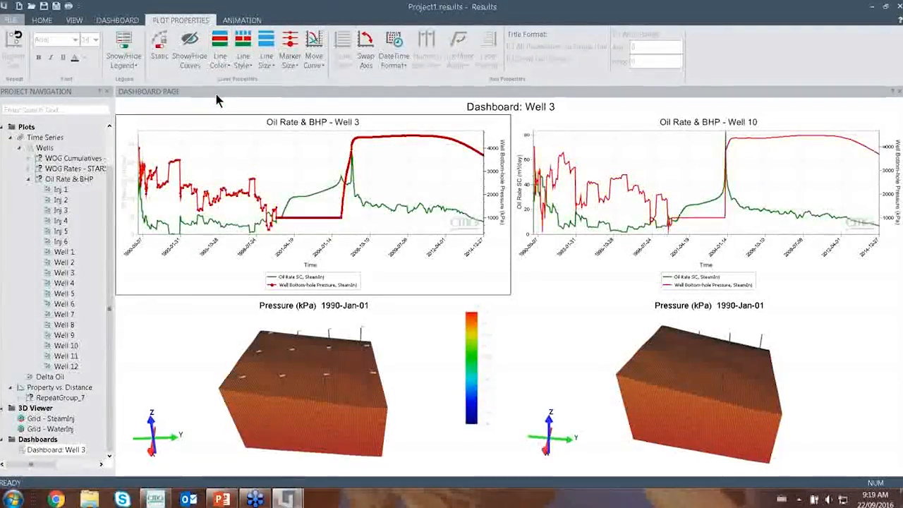
{"action": "left_click", "coordinate": [238, 152]}
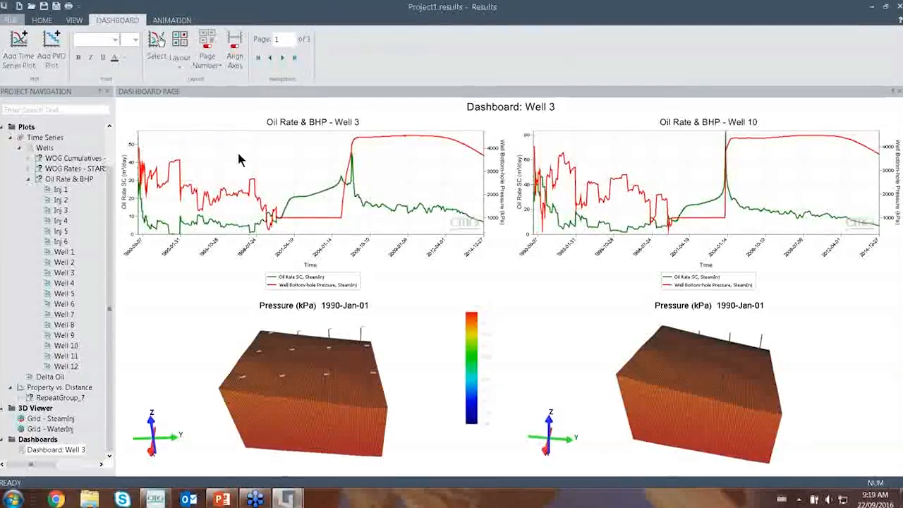
Step: Tilt both dashboard Pressure grids to expose more of their top surfaces and wells
{"action": "left_click", "coordinate": [603, 331]}
{"action": "left_click_drag", "start_coordinate": [603, 331], "coordinate": [646, 350]}
{"action": "left_click_drag", "start_coordinate": [418, 353], "coordinate": [362, 383]}
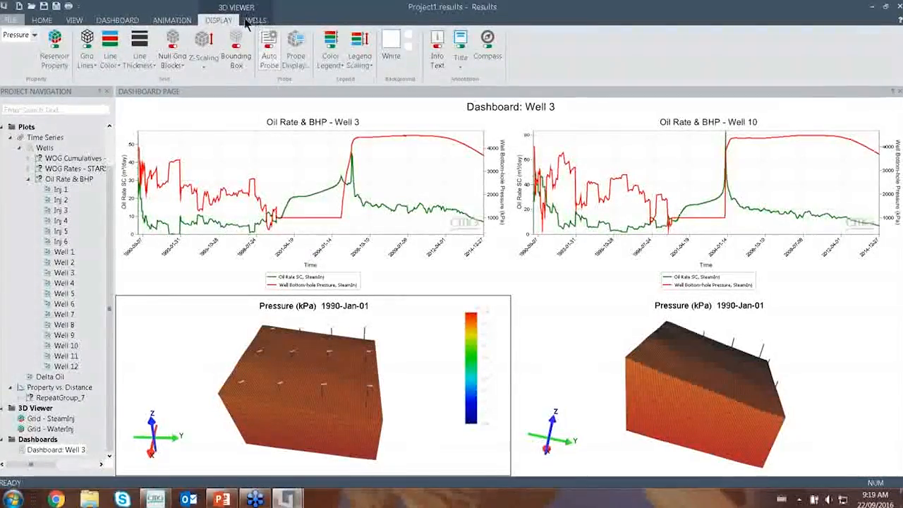
Step: Try a four-column dashboard layout and return to the two-by-two arrangement
{"action": "left_click", "coordinate": [117, 19]}
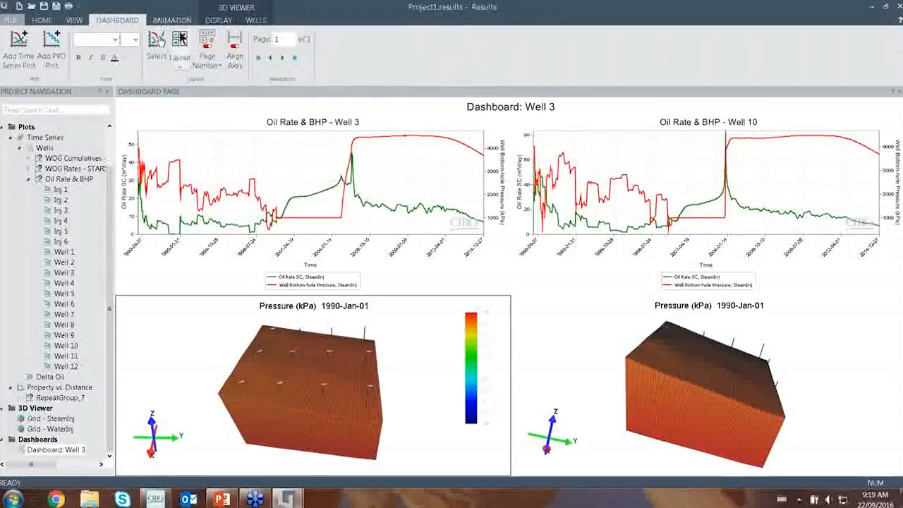
{"action": "left_click", "coordinate": [194, 98]}
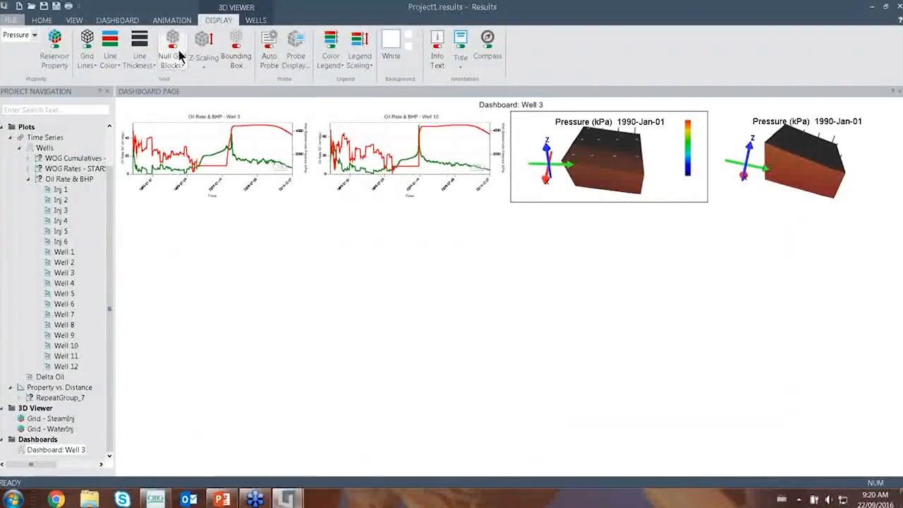
{"action": "left_click", "coordinate": [117, 20]}
{"action": "left_click", "coordinate": [180, 44]}
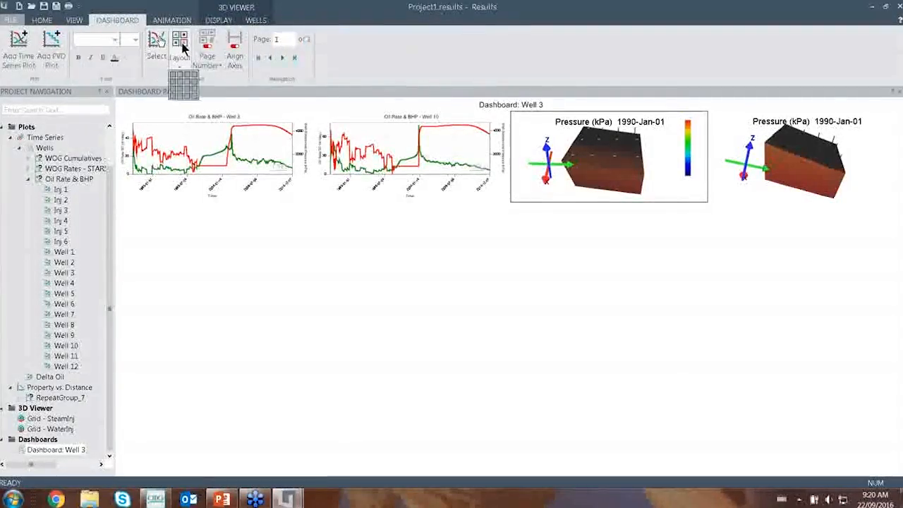
{"action": "left_click", "coordinate": [181, 84]}
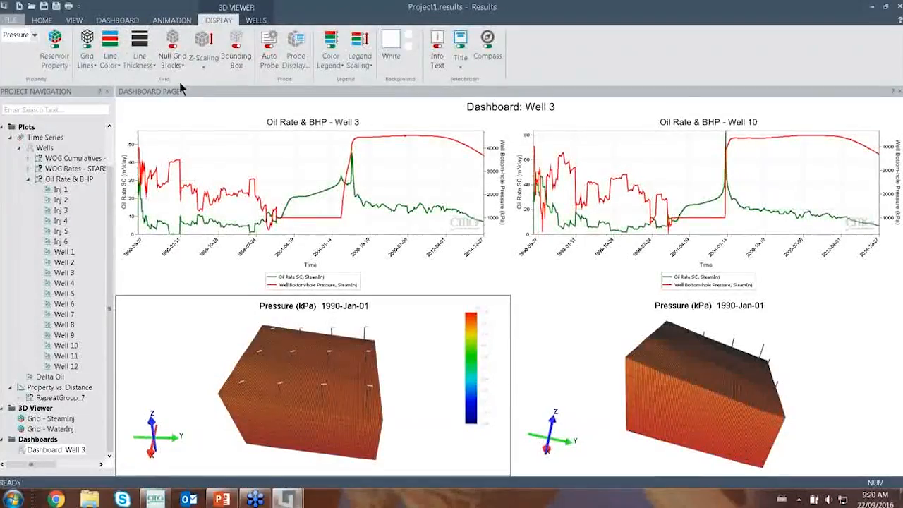
Step: Play the dashboard animation up to 2000-Feb-10 and switch the grid below the Well 3 plot to Temperature
{"action": "left_click", "coordinate": [173, 20]}
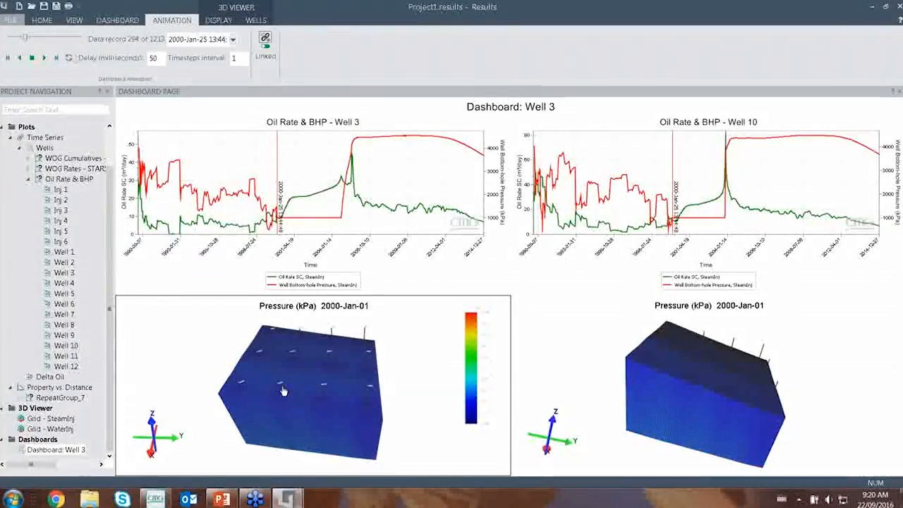
{"action": "left_click_drag", "start_coordinate": [231, 387], "coordinate": [286, 408]}
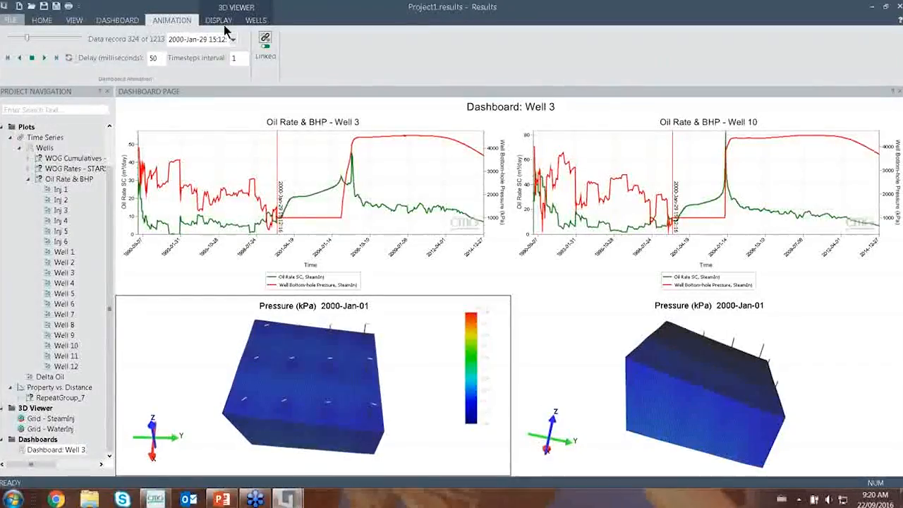
{"action": "right_click", "coordinate": [273, 333]}
{"action": "left_click", "coordinate": [317, 313]}
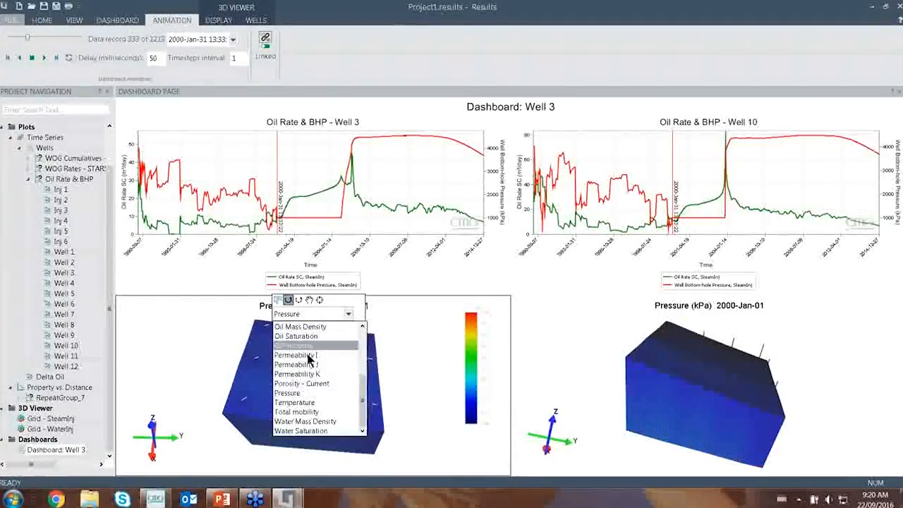
{"action": "left_click", "coordinate": [306, 403]}
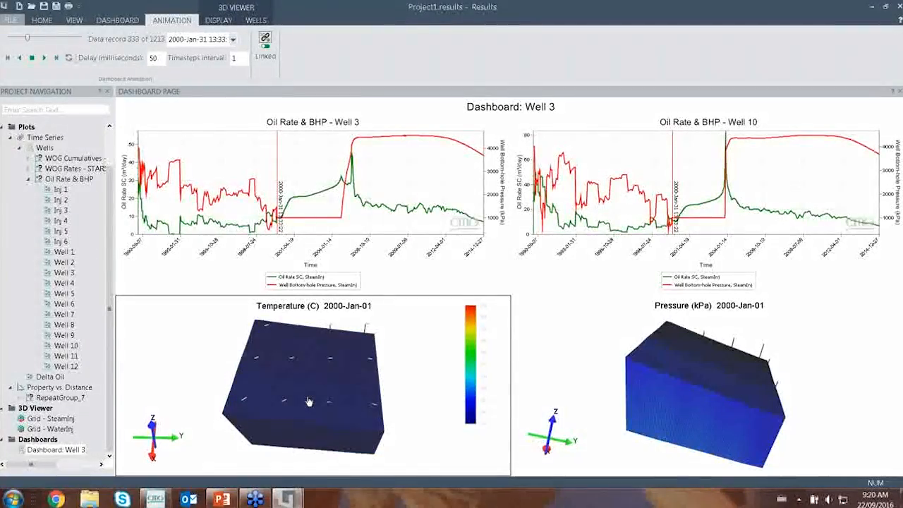
{"action": "left_click", "coordinate": [32, 58]}
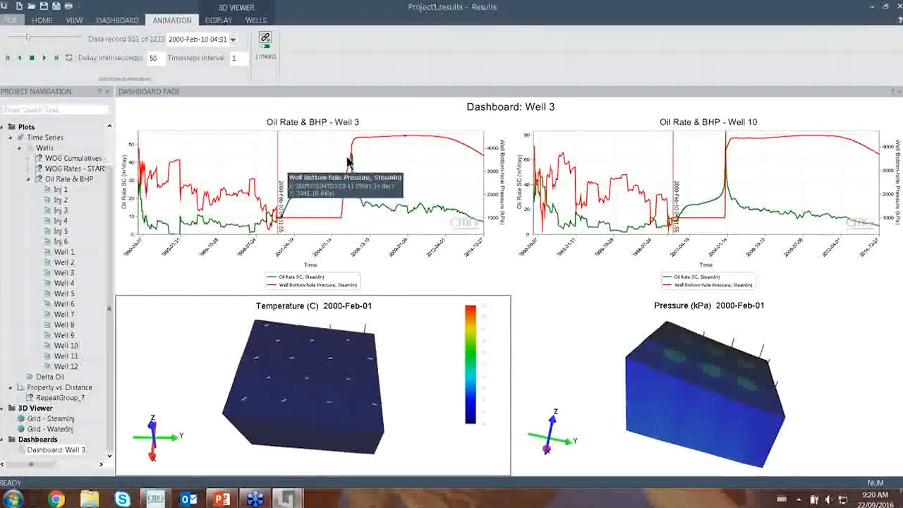
Step: Jump the dashboard to 2004-Jun-01 from Well 3's bottom-hole pressure curve and play the animation to 2012-May-01
{"action": "mouse_move", "coordinate": [353, 156]}
{"action": "mouse_move", "coordinate": [337, 224]}
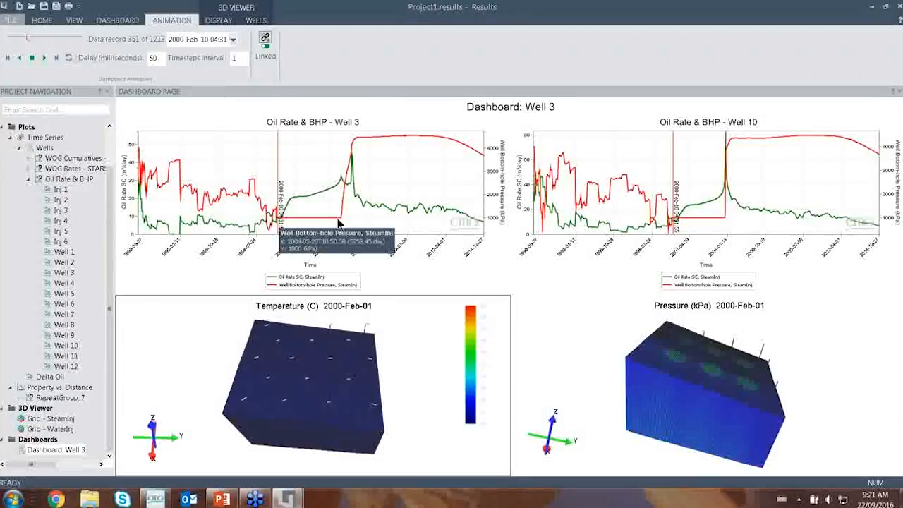
{"action": "right_click", "coordinate": [338, 223]}
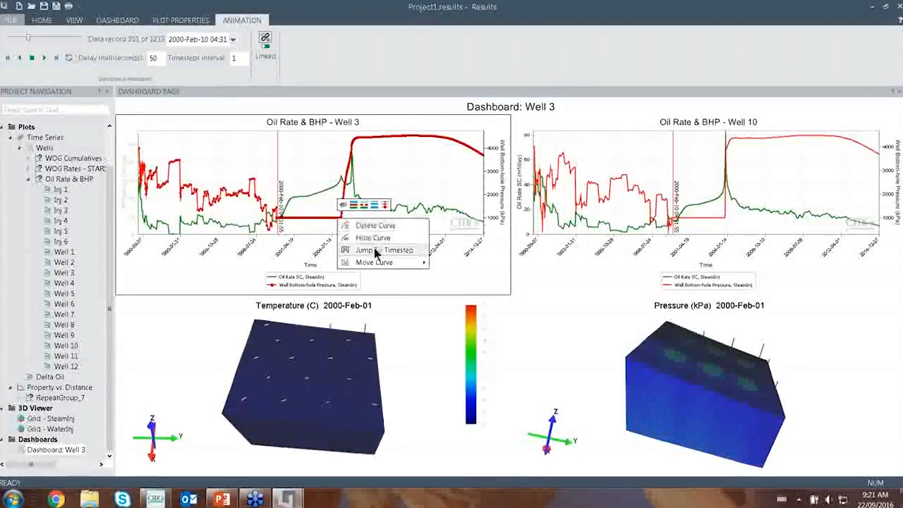
{"action": "left_click", "coordinate": [377, 248]}
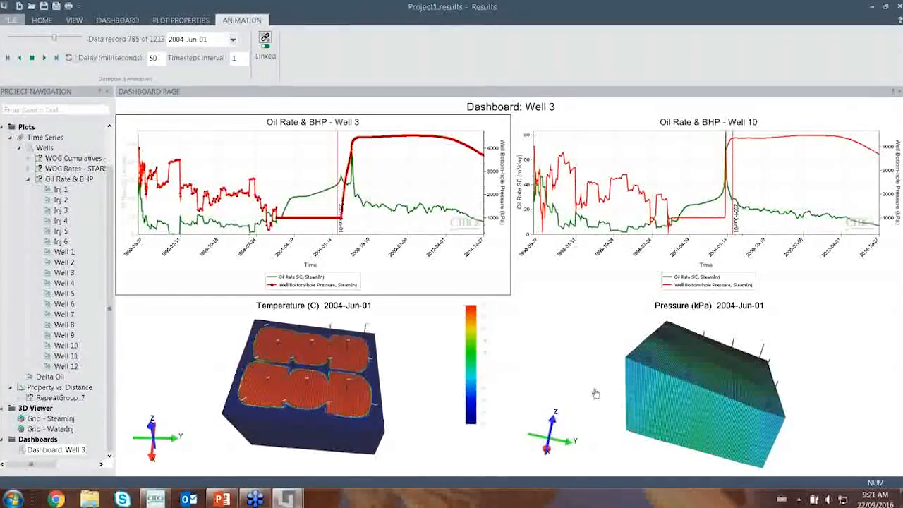
{"action": "left_click", "coordinate": [45, 58]}
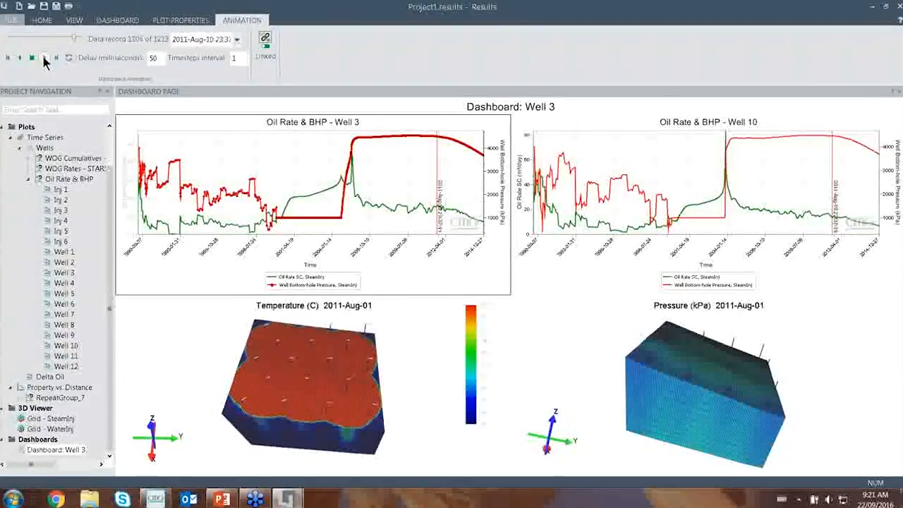
{"action": "left_click", "coordinate": [32, 59]}
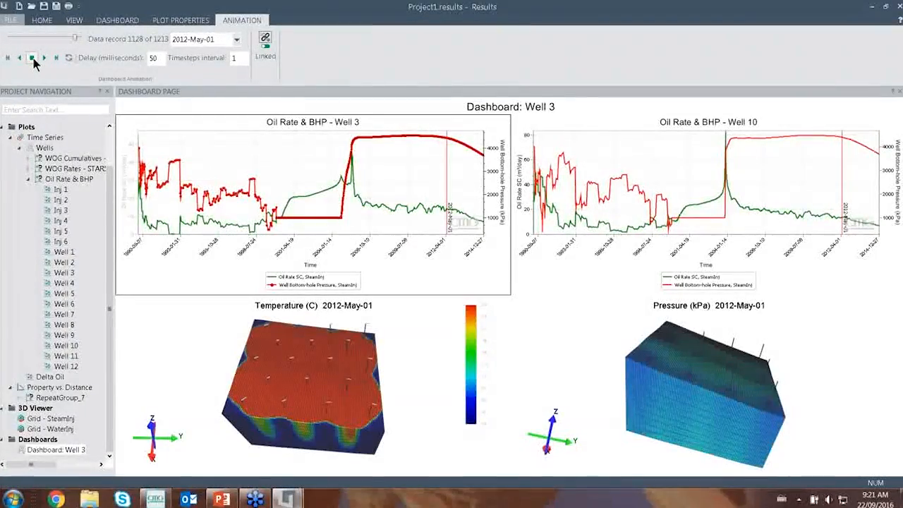